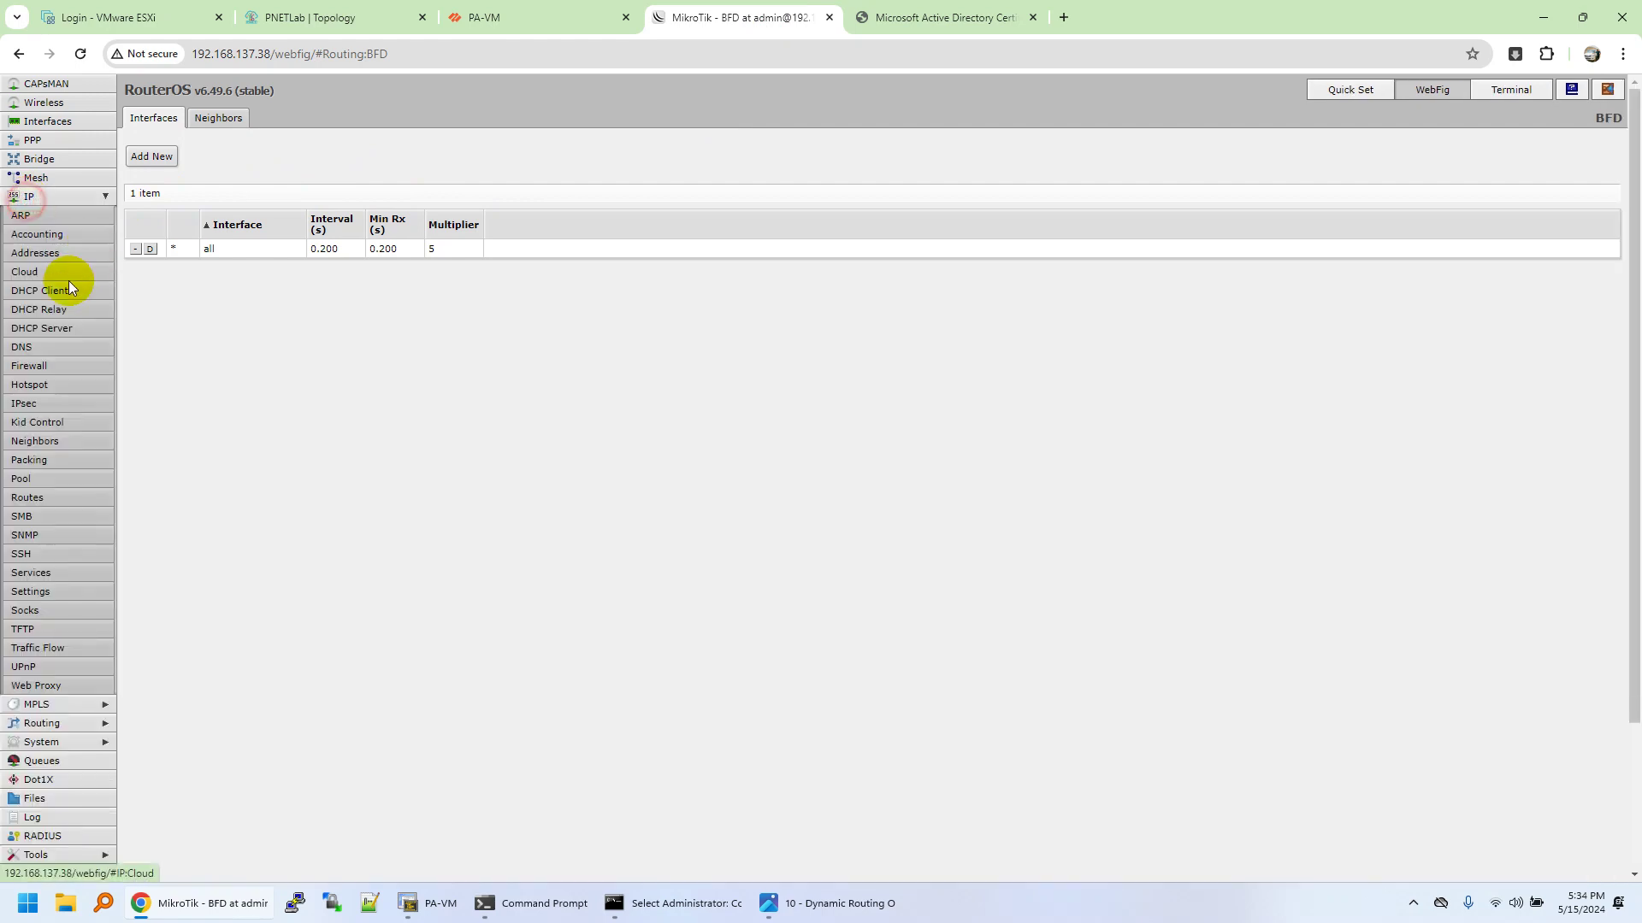
Inspect the MikroTik router's IP route list and the details of its static route to 192.168.1.0/24.
{"action": "left_click", "coordinate": [49, 196]}
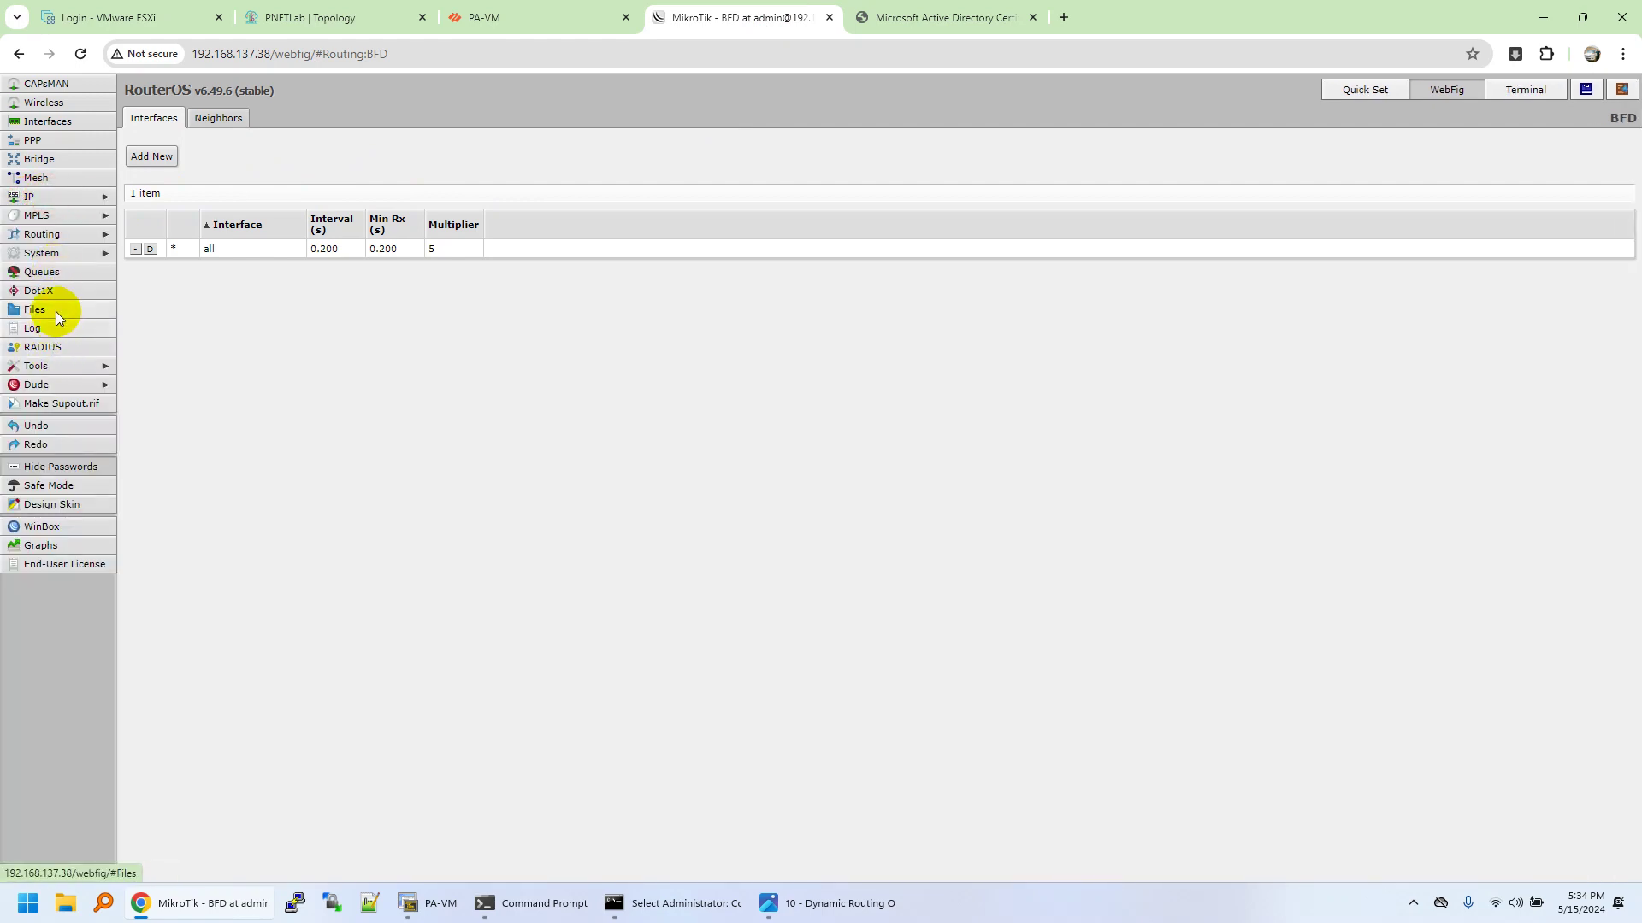
{"action": "left_click", "coordinate": [63, 199]}
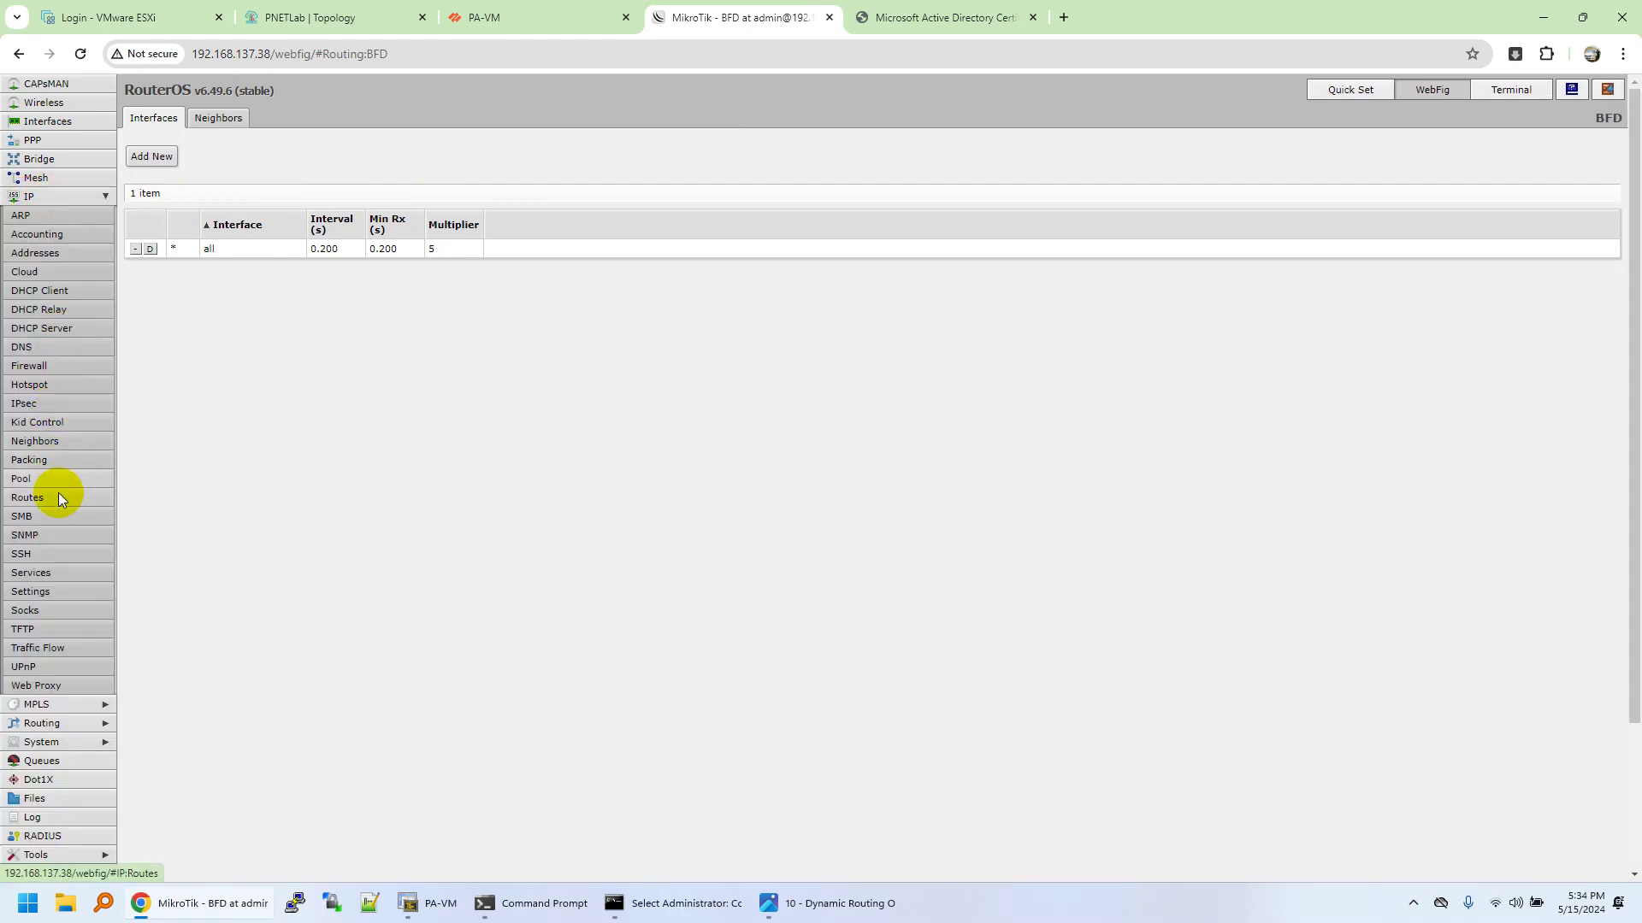
{"action": "left_click", "coordinate": [58, 498]}
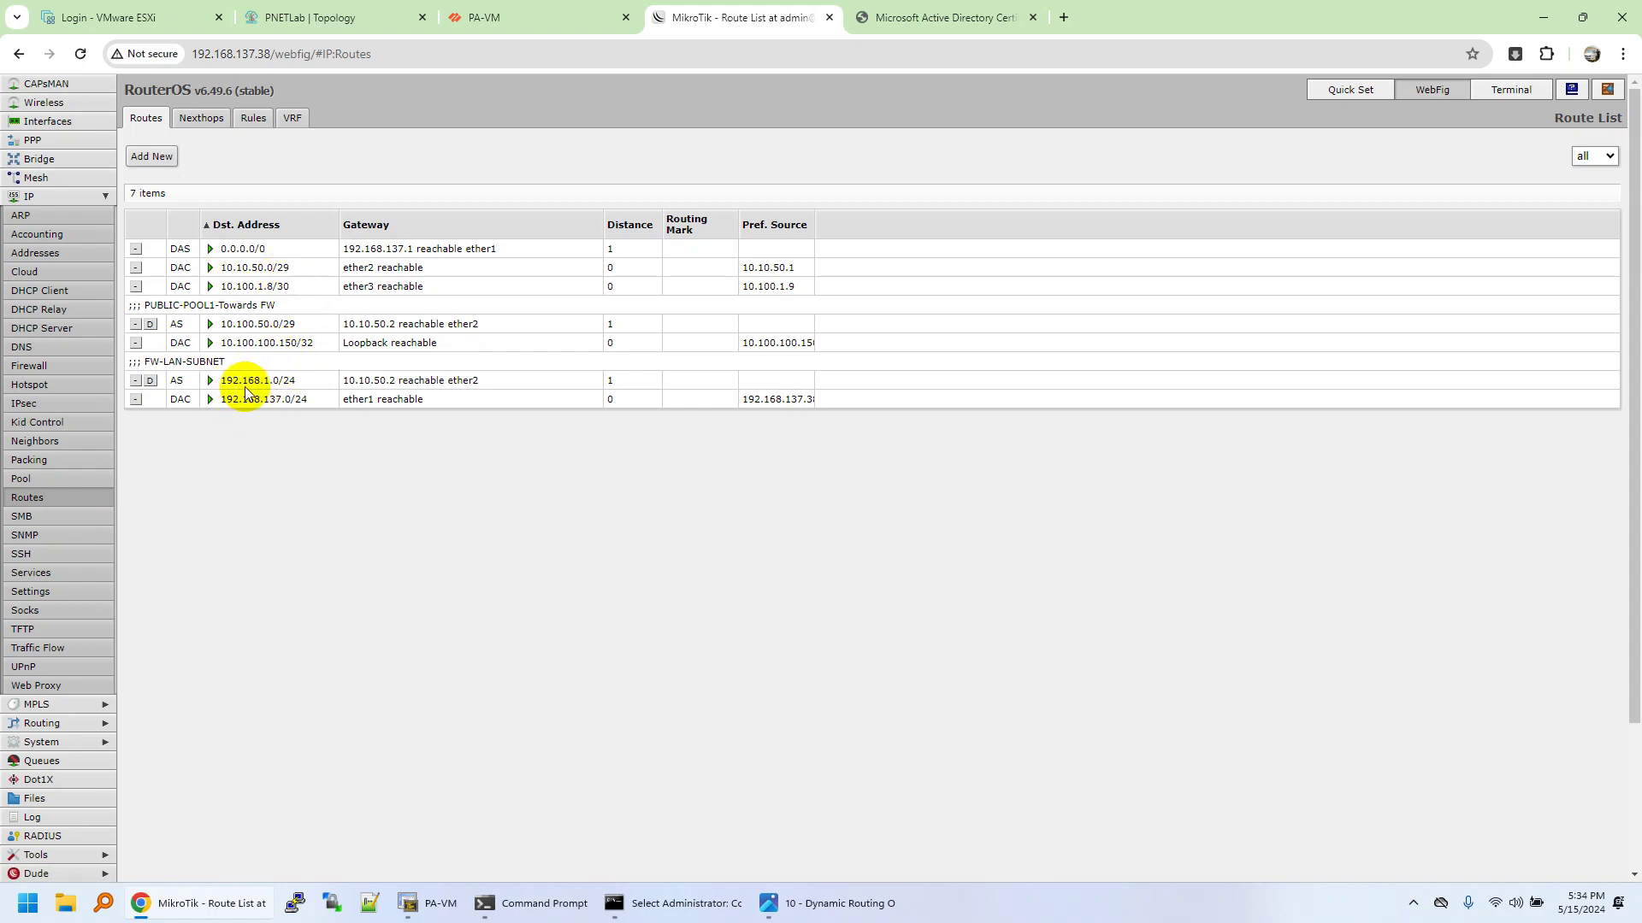
{"action": "left_click", "coordinate": [300, 383]}
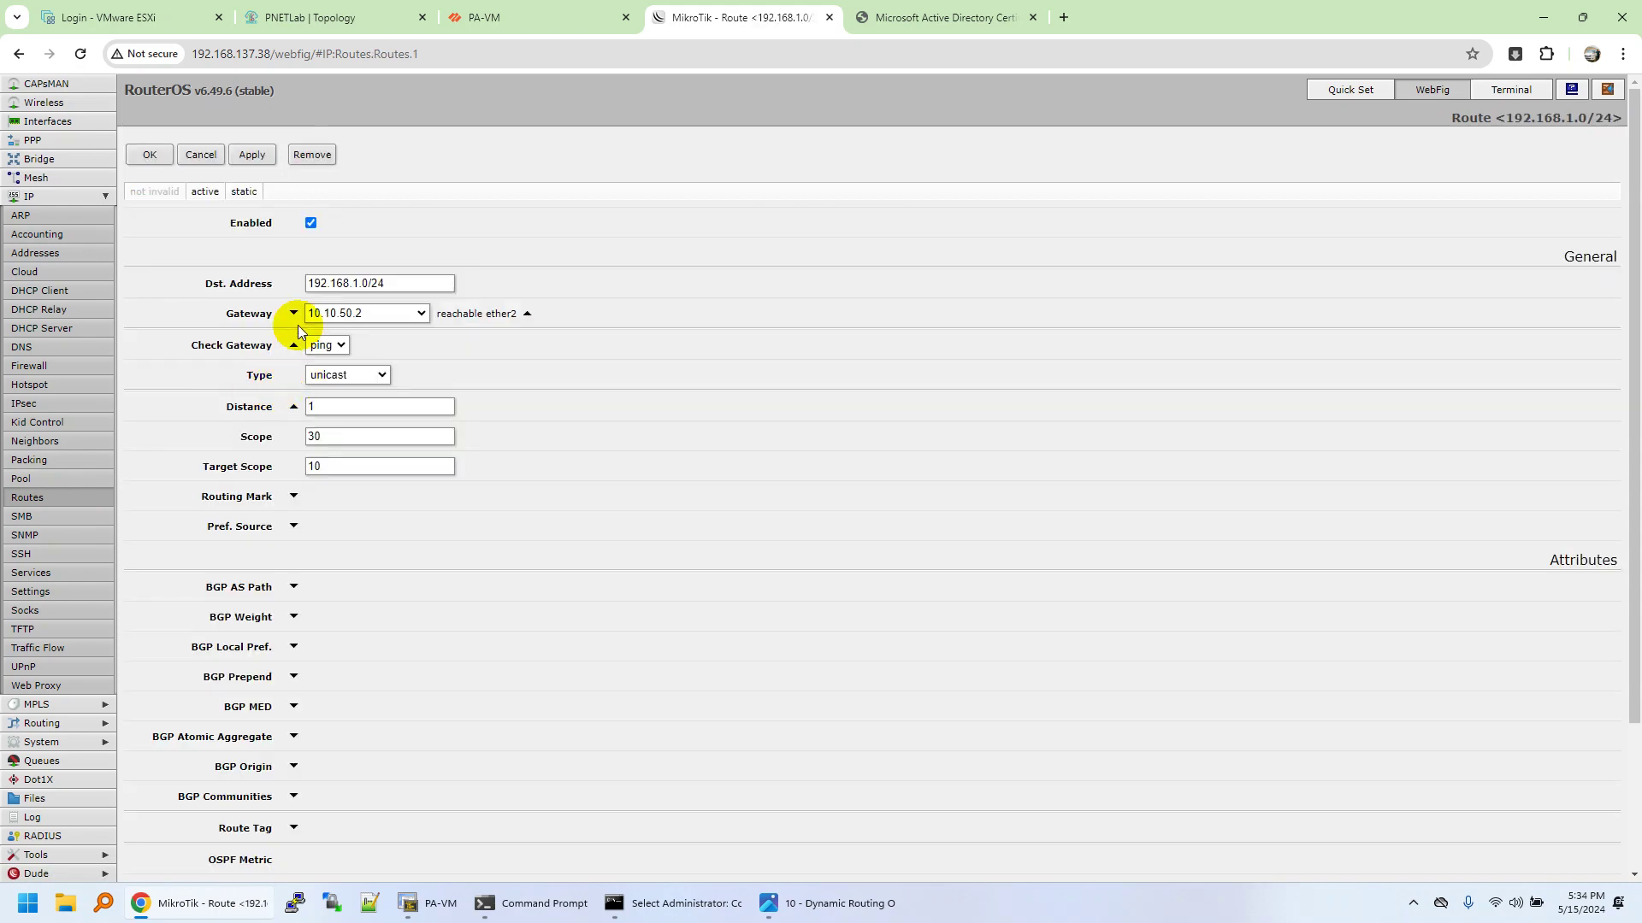
{"action": "left_click", "coordinate": [200, 155]}
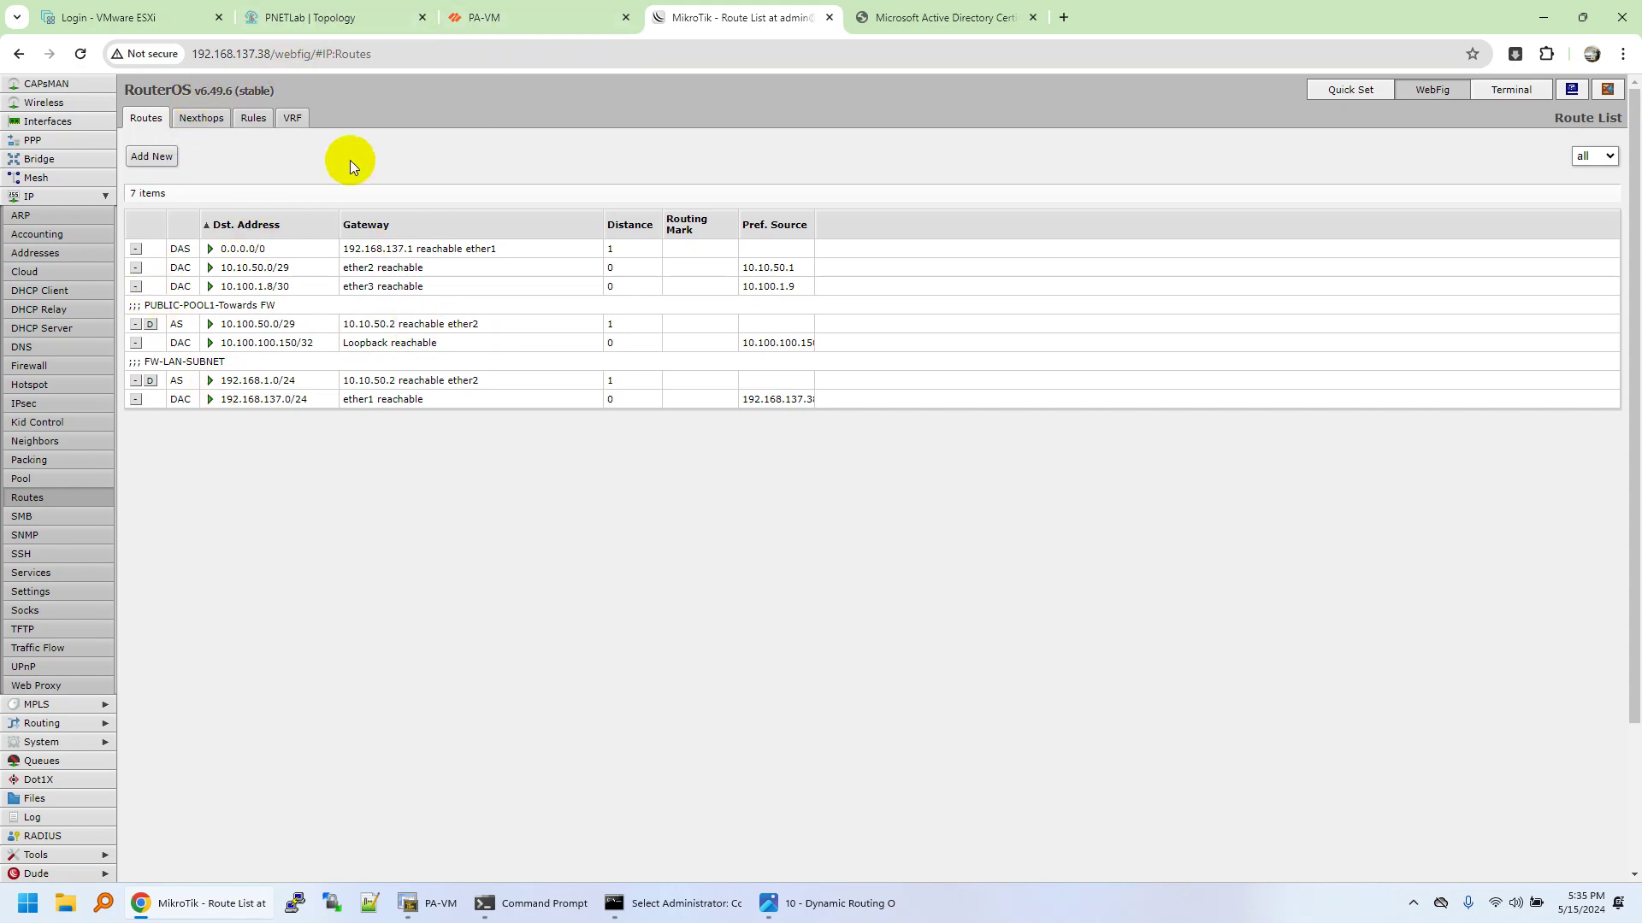
Review the PNETLab topology around the Palo Alto firewall, the edge router and OSPF Area 0.
{"action": "left_click", "coordinate": [522, 24]}
{"action": "left_click", "coordinate": [727, 19]}
{"action": "left_click", "coordinate": [545, 19]}
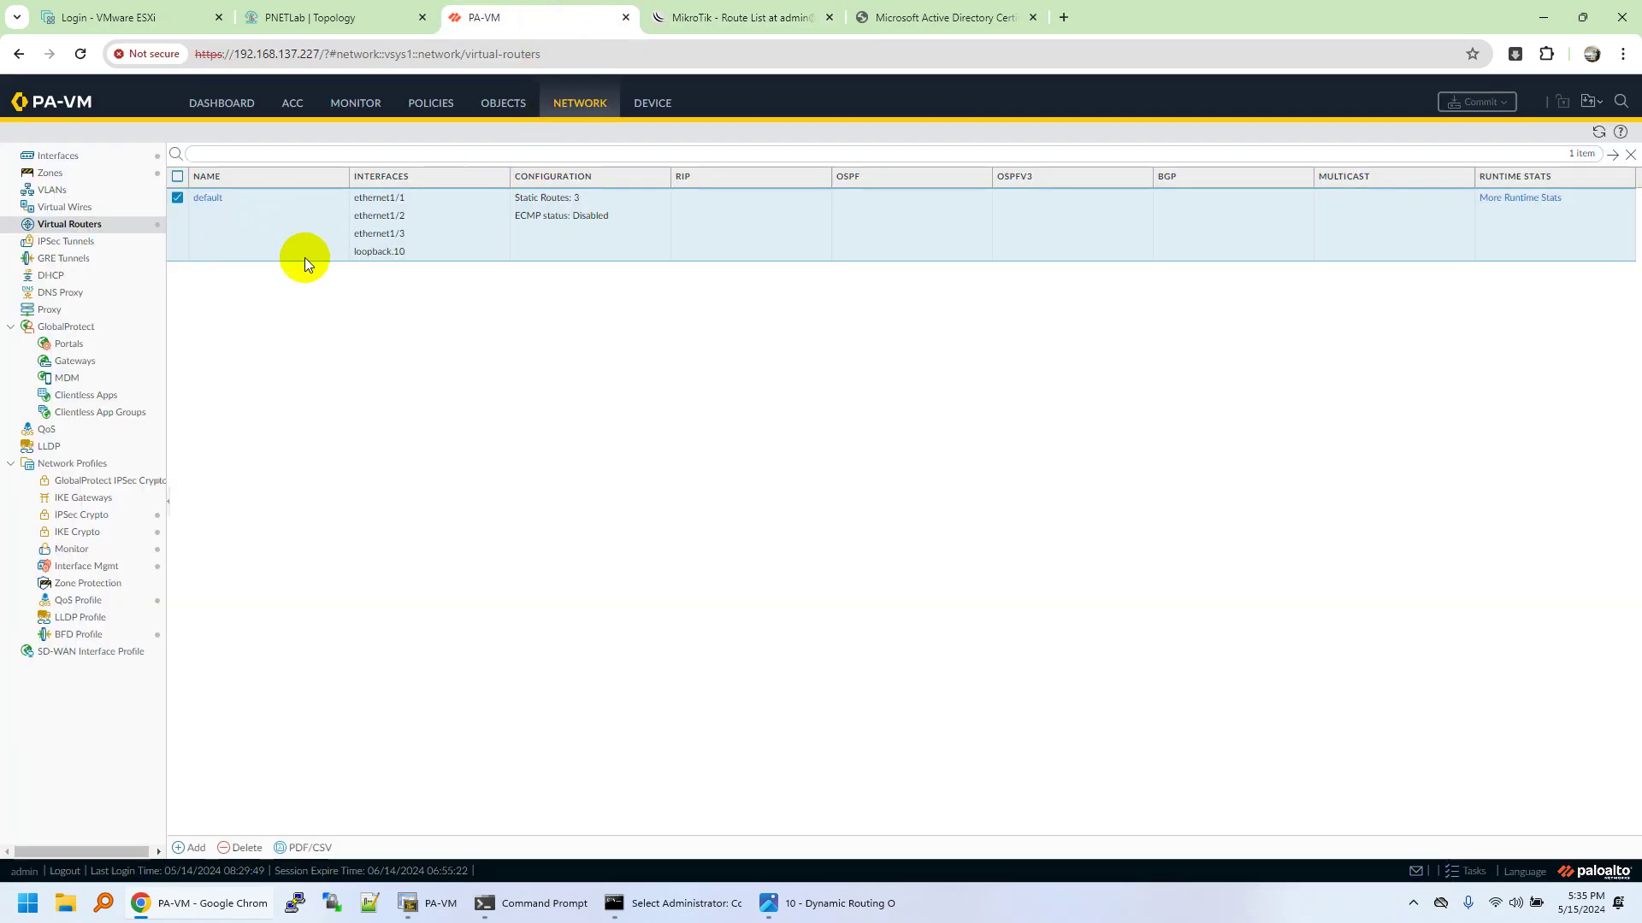
{"action": "left_click", "coordinate": [782, 21]}
{"action": "left_click", "coordinate": [492, 17]}
{"action": "left_click", "coordinate": [432, 904]}
{"action": "left_click", "coordinate": [330, 17]}
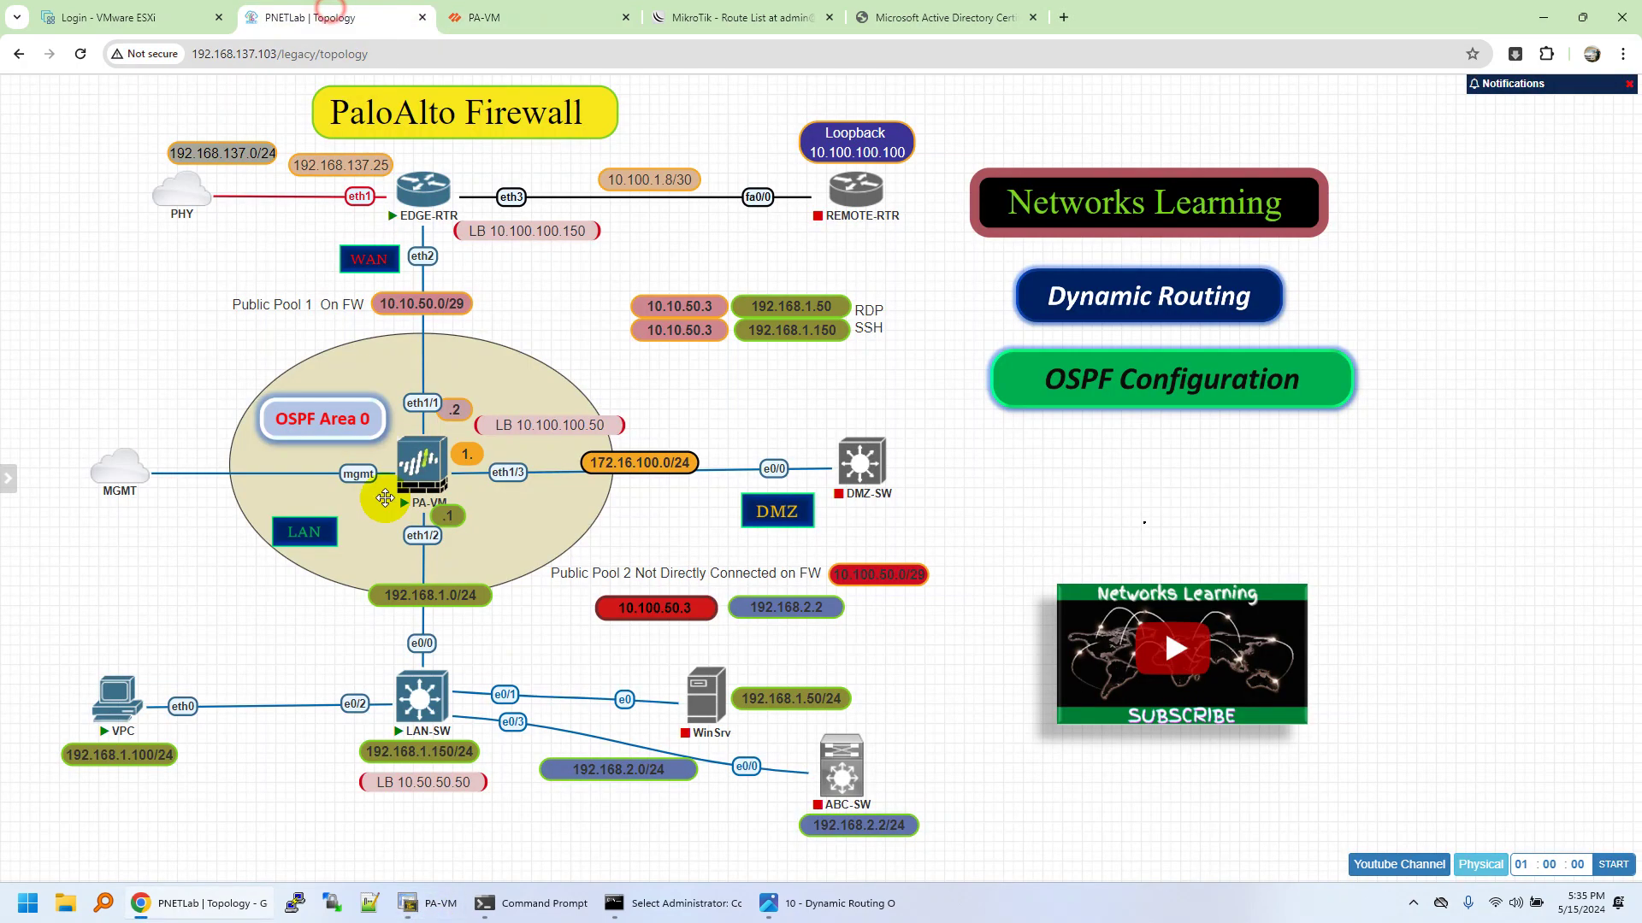
{"action": "mouse_move", "coordinate": [466, 479]}
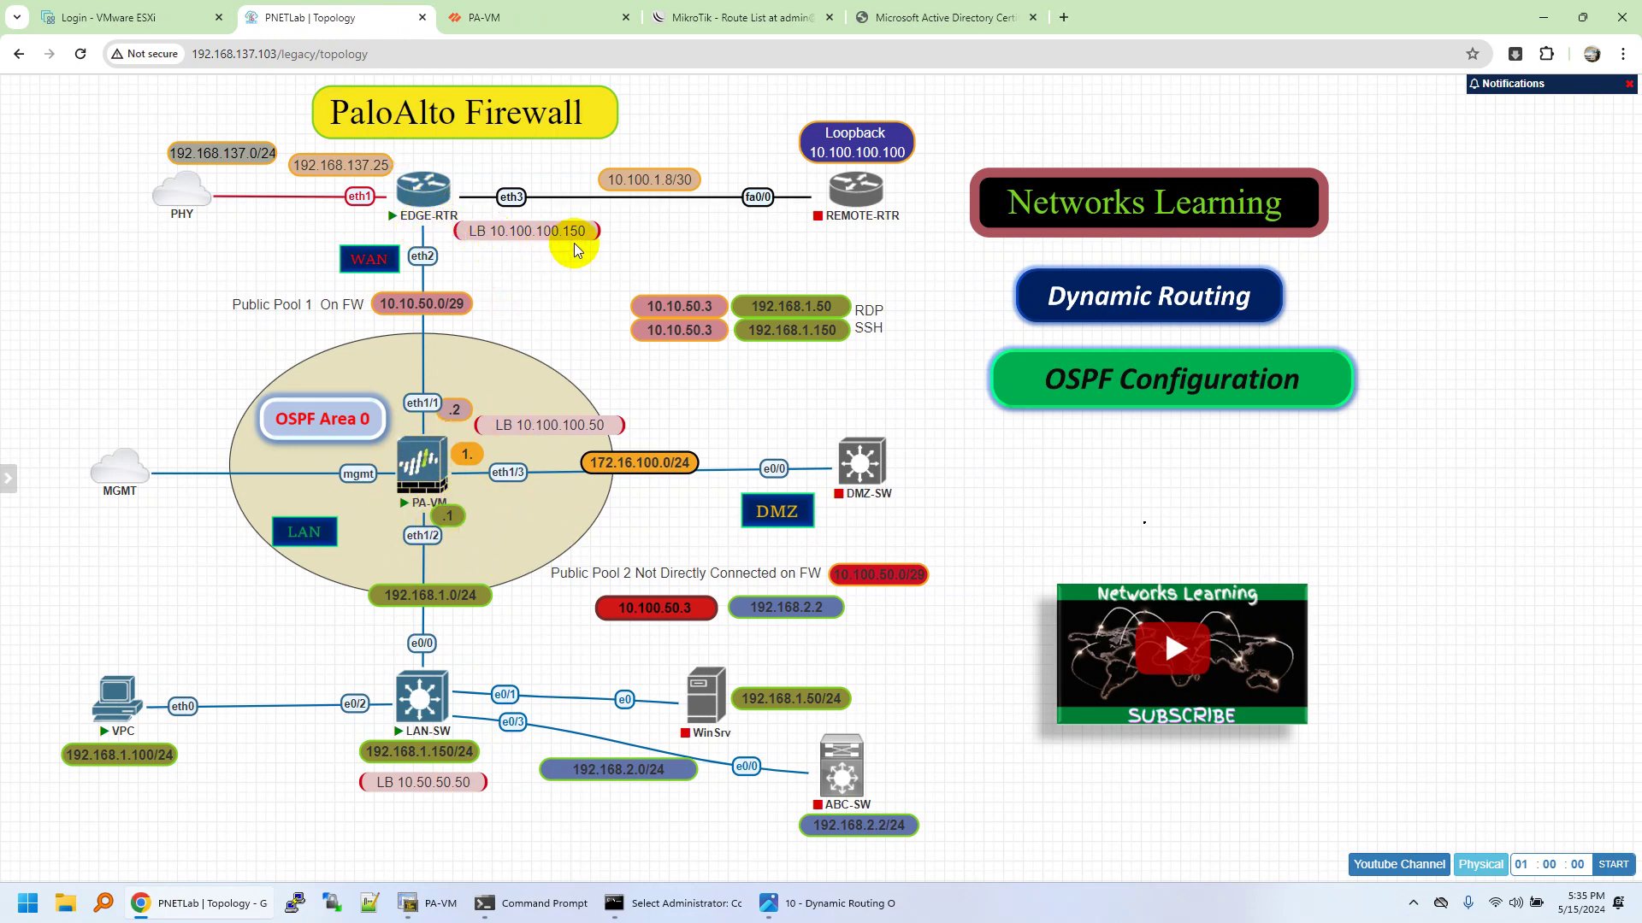
{"action": "mouse_move", "coordinate": [408, 500]}
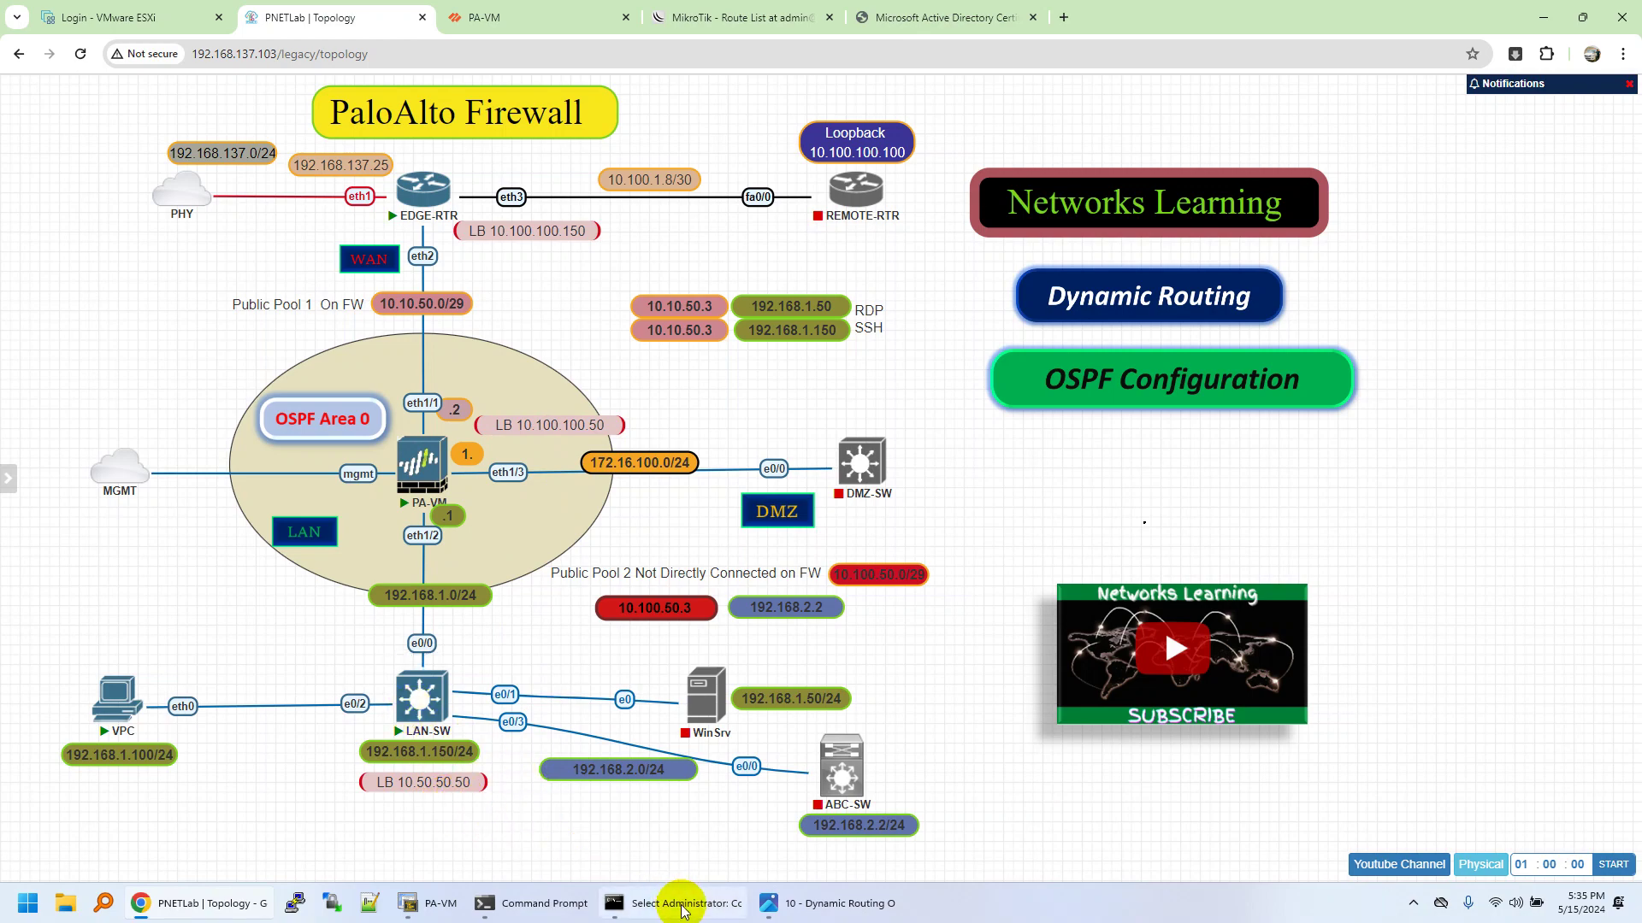
Bring up the PA-VM terminal session with its routing output and move its window clear of the topology.
{"action": "left_click", "coordinate": [440, 905]}
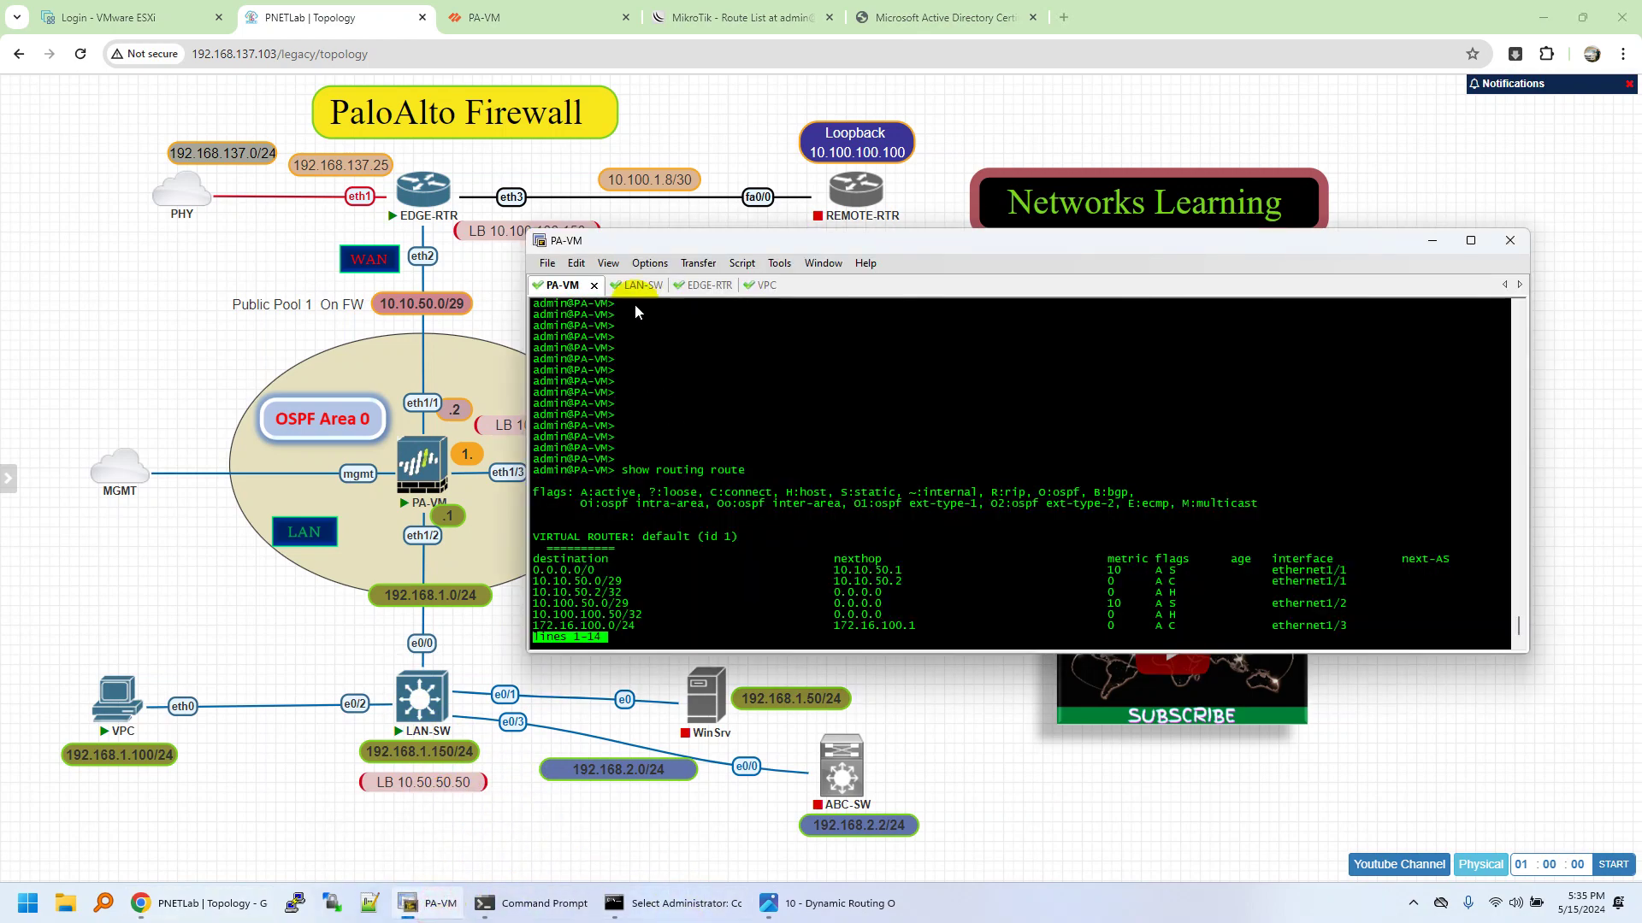
{"action": "left_click_drag", "start_coordinate": [636, 245], "coordinate": [817, 272]}
{"action": "left_click_drag", "start_coordinate": [708, 252], "coordinate": [785, 298]}
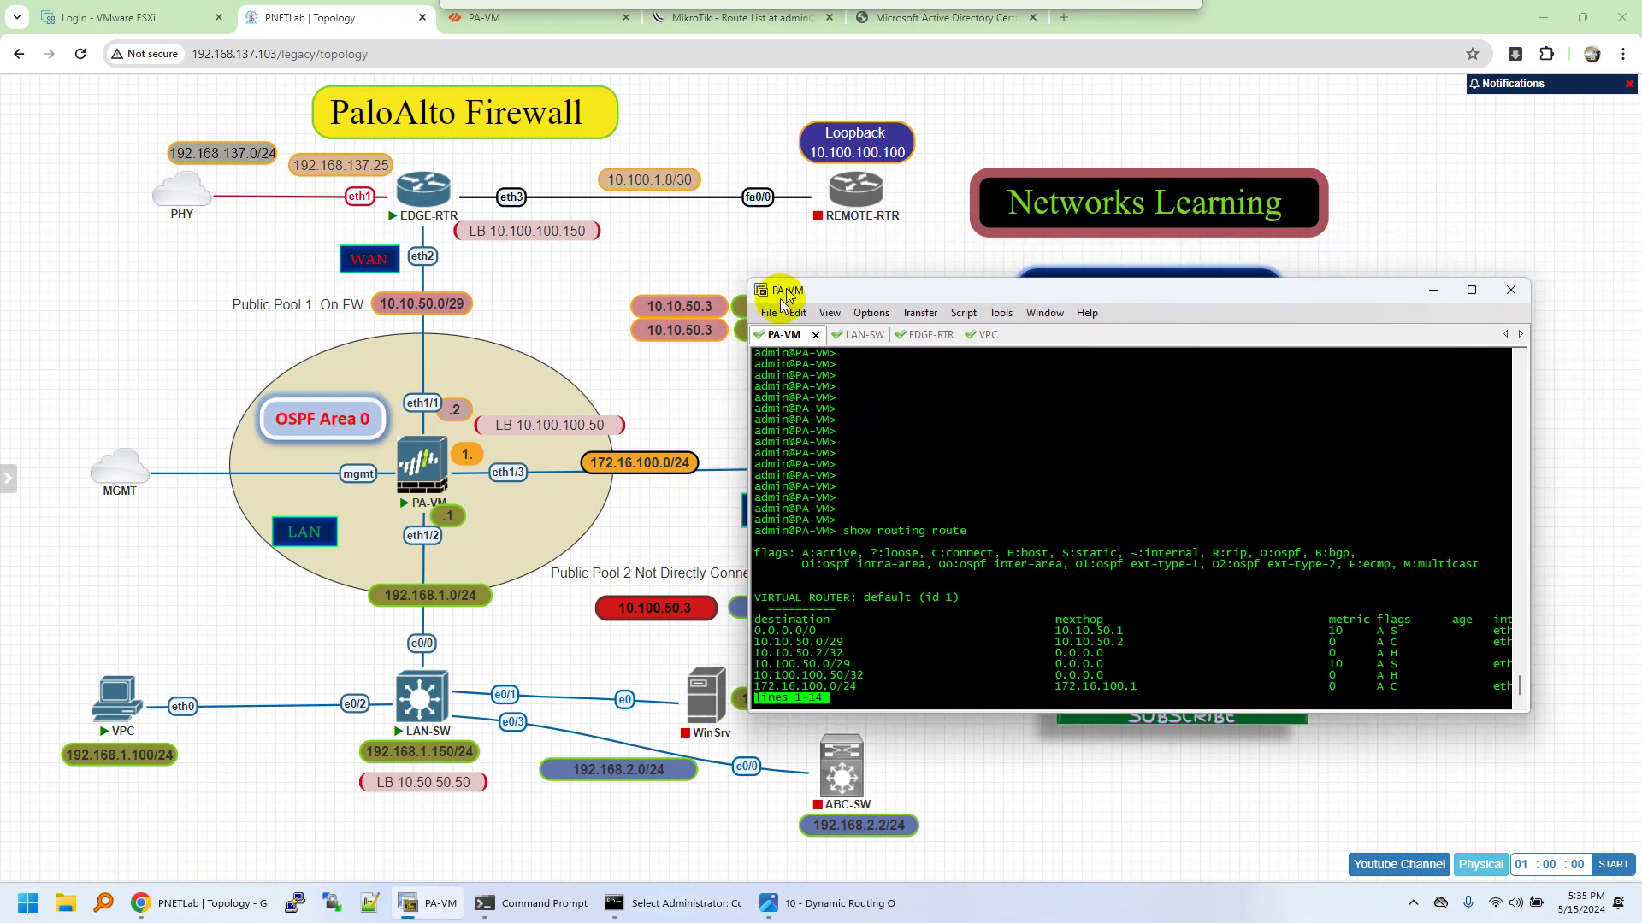
Examine the full route table in the runtime stats of the firewall's default virtual router.
{"action": "left_click", "coordinate": [542, 18]}
{"action": "left_click", "coordinate": [413, 318]}
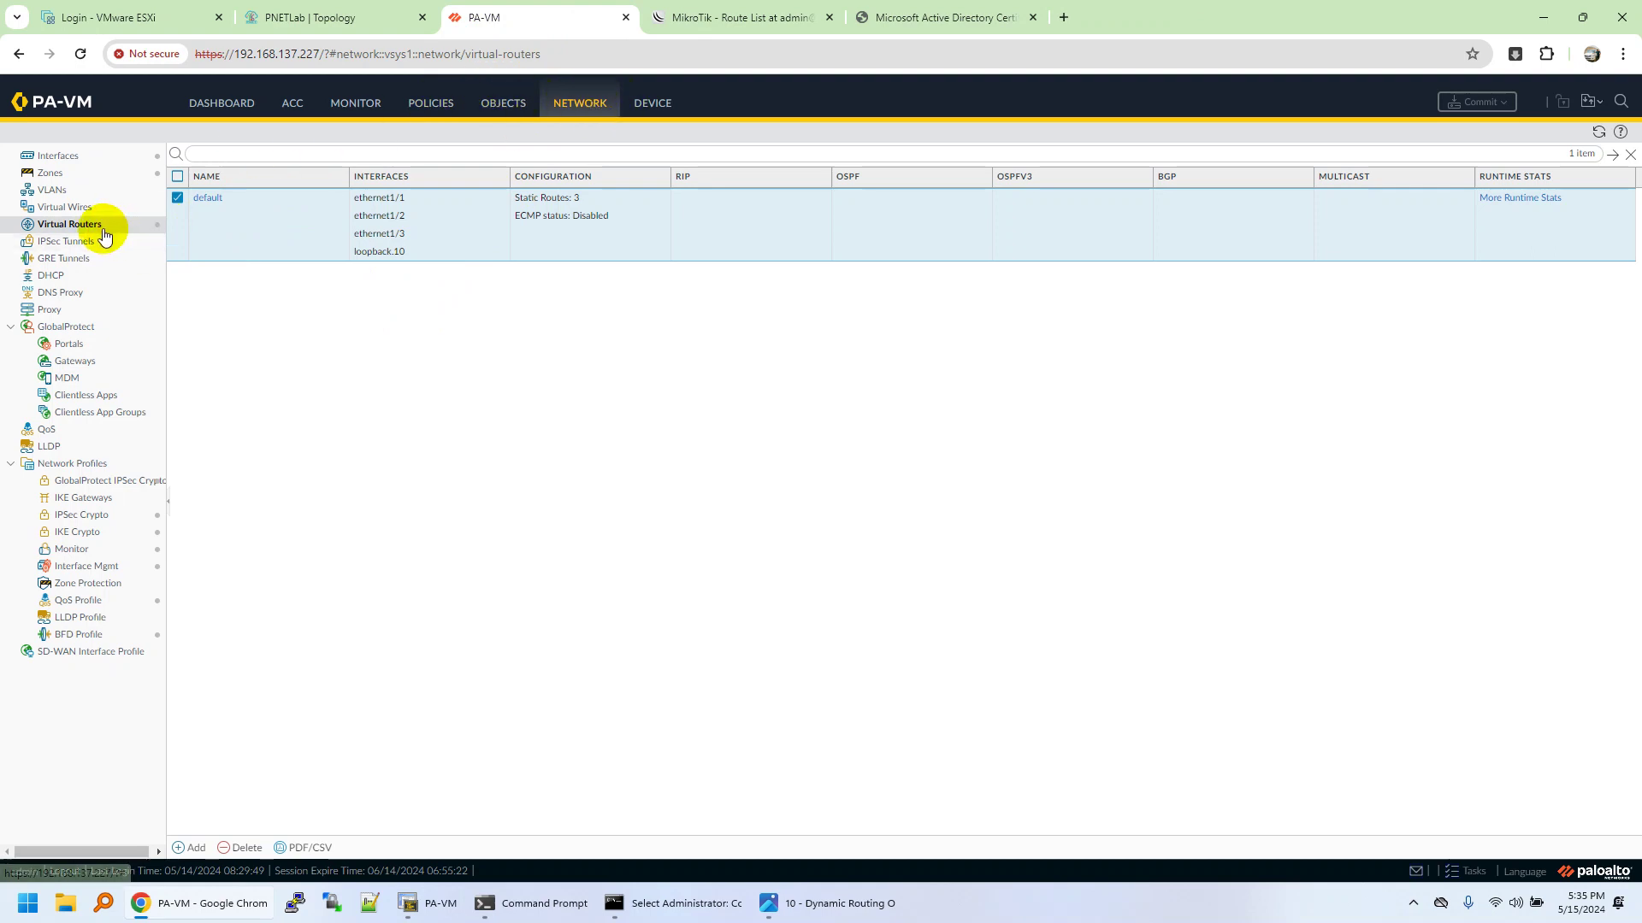
{"action": "left_click", "coordinate": [1509, 199]}
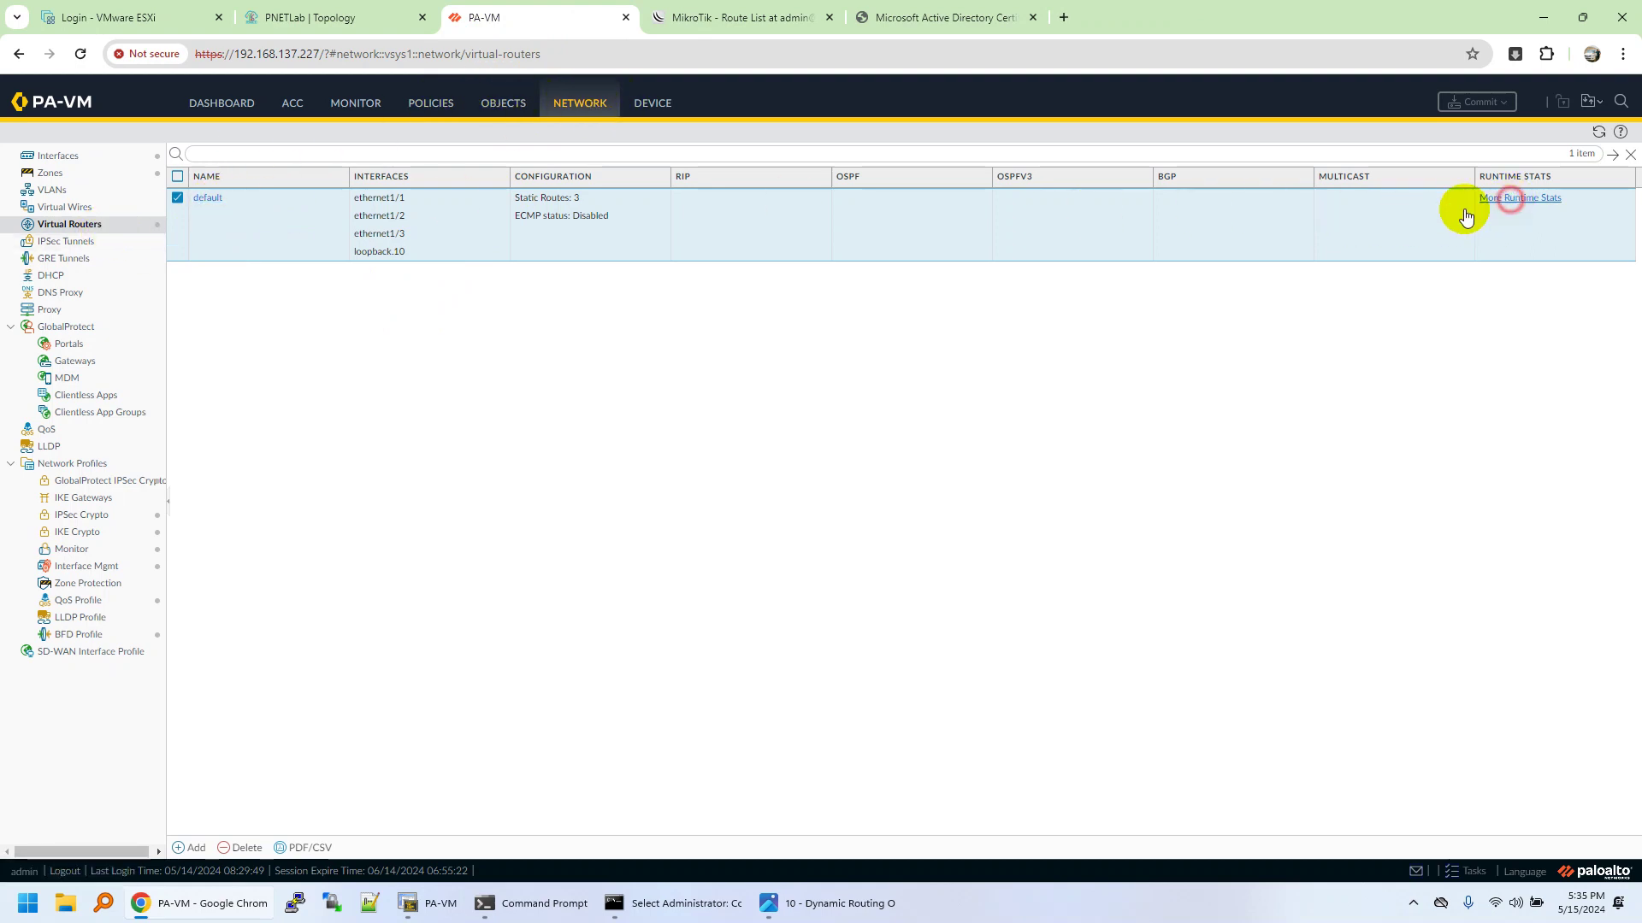
{"action": "left_click_drag", "start_coordinate": [645, 280], "coordinate": [475, 283]}
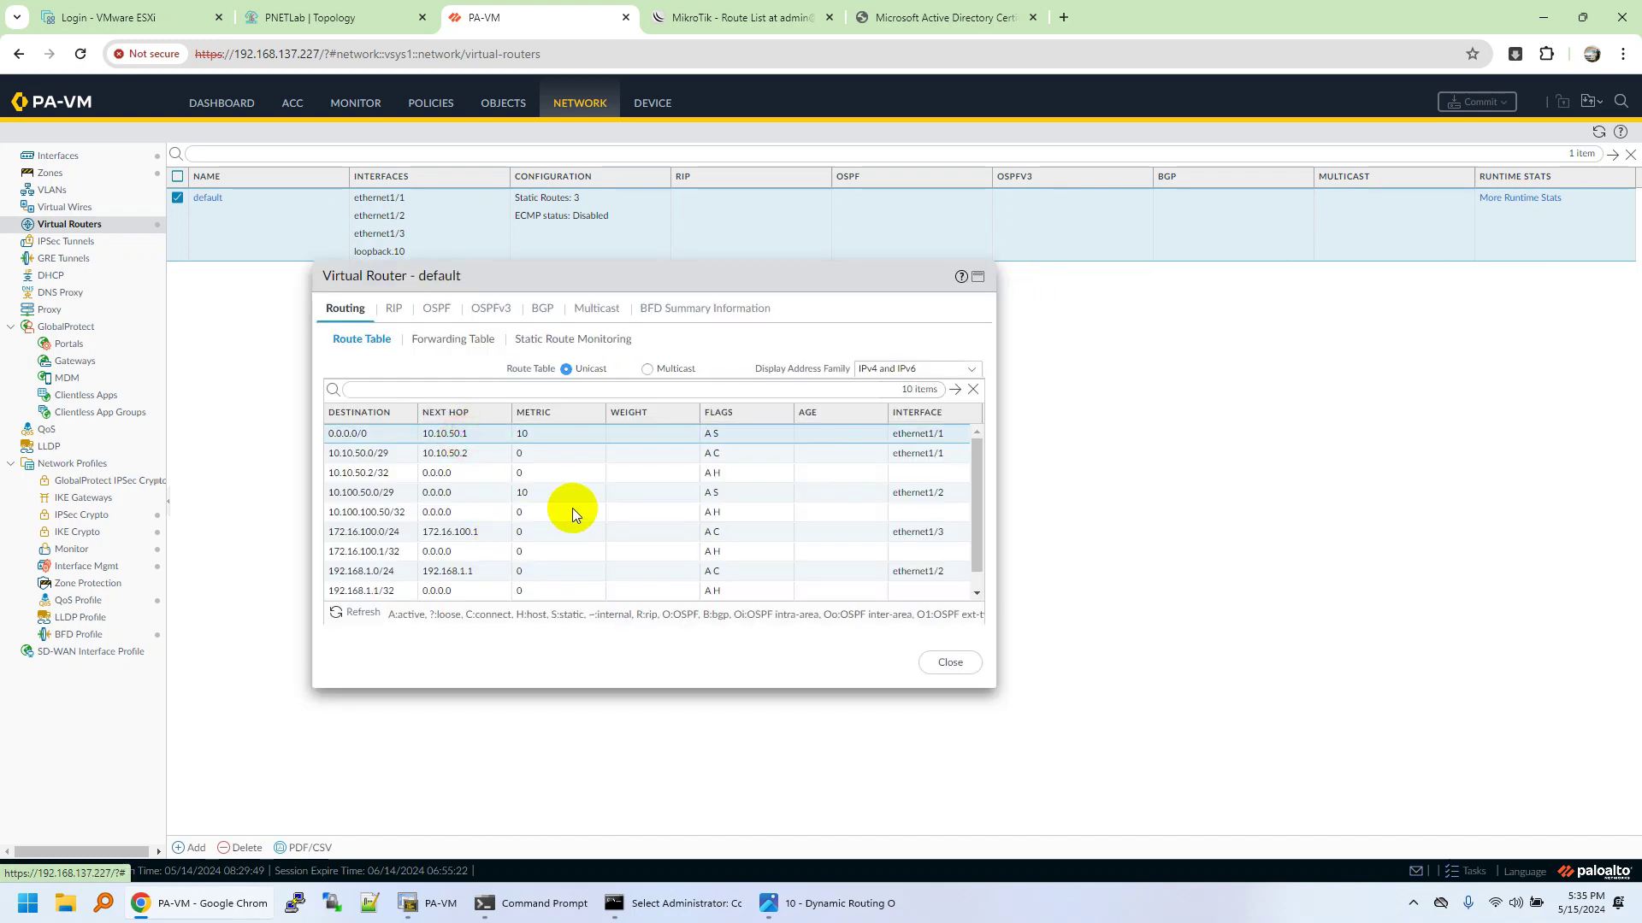
{"action": "scroll", "coordinate": [630, 539], "scroll_direction": "down", "scroll_amount": 1}
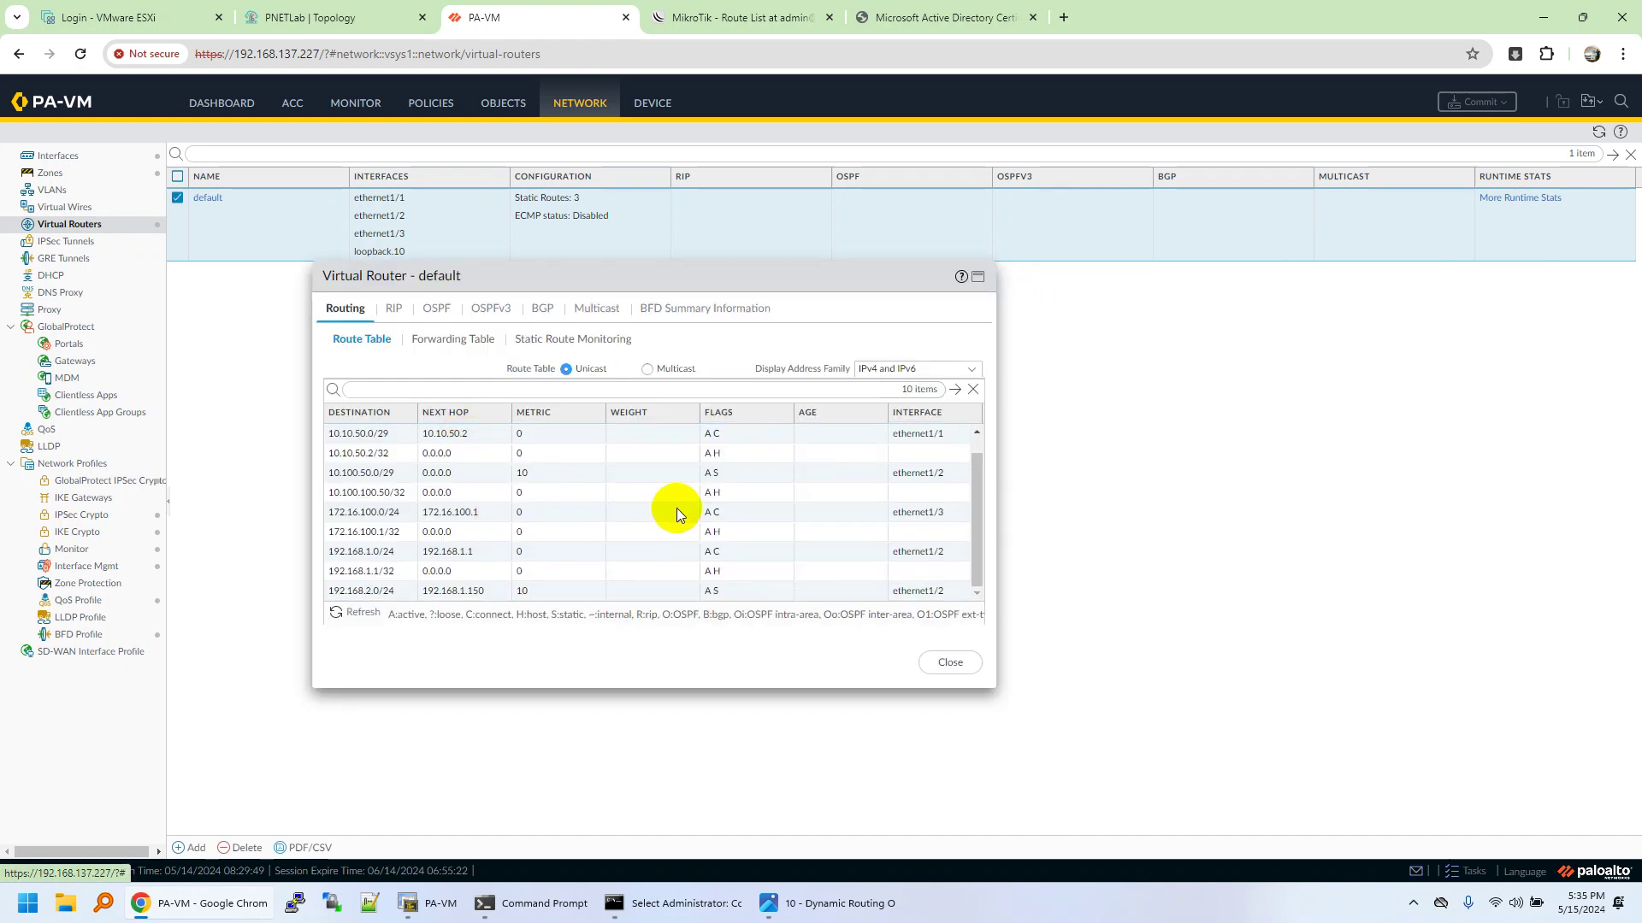
{"action": "scroll", "coordinate": [680, 547], "scroll_direction": "up", "scroll_amount": 1}
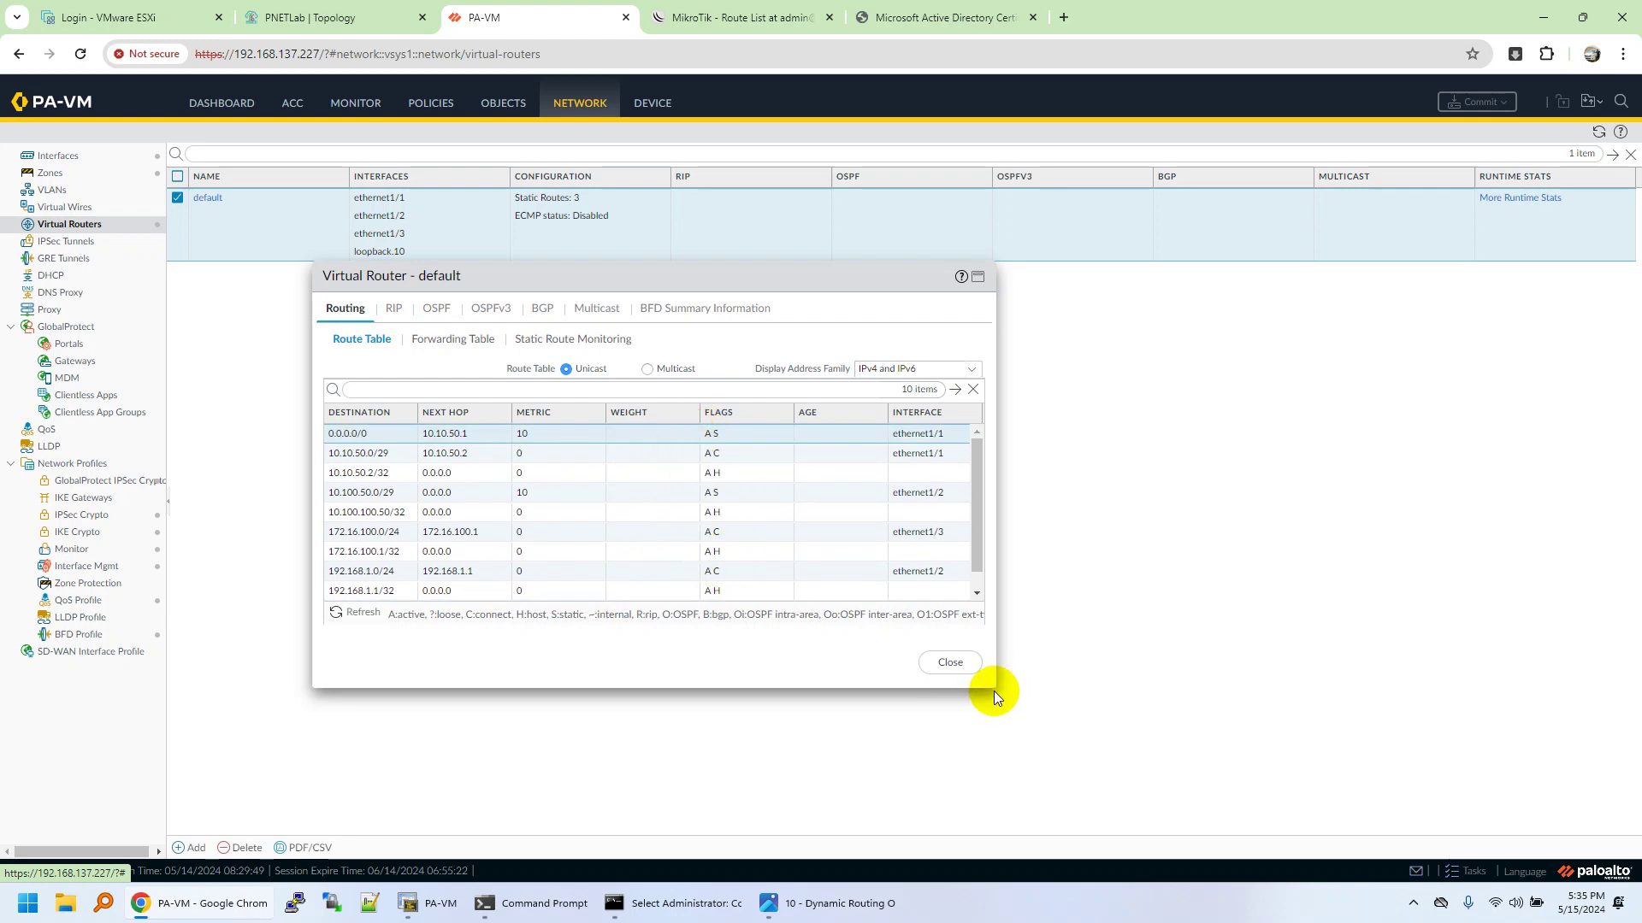
{"action": "left_click_drag", "start_coordinate": [994, 691], "coordinate": [1176, 851]}
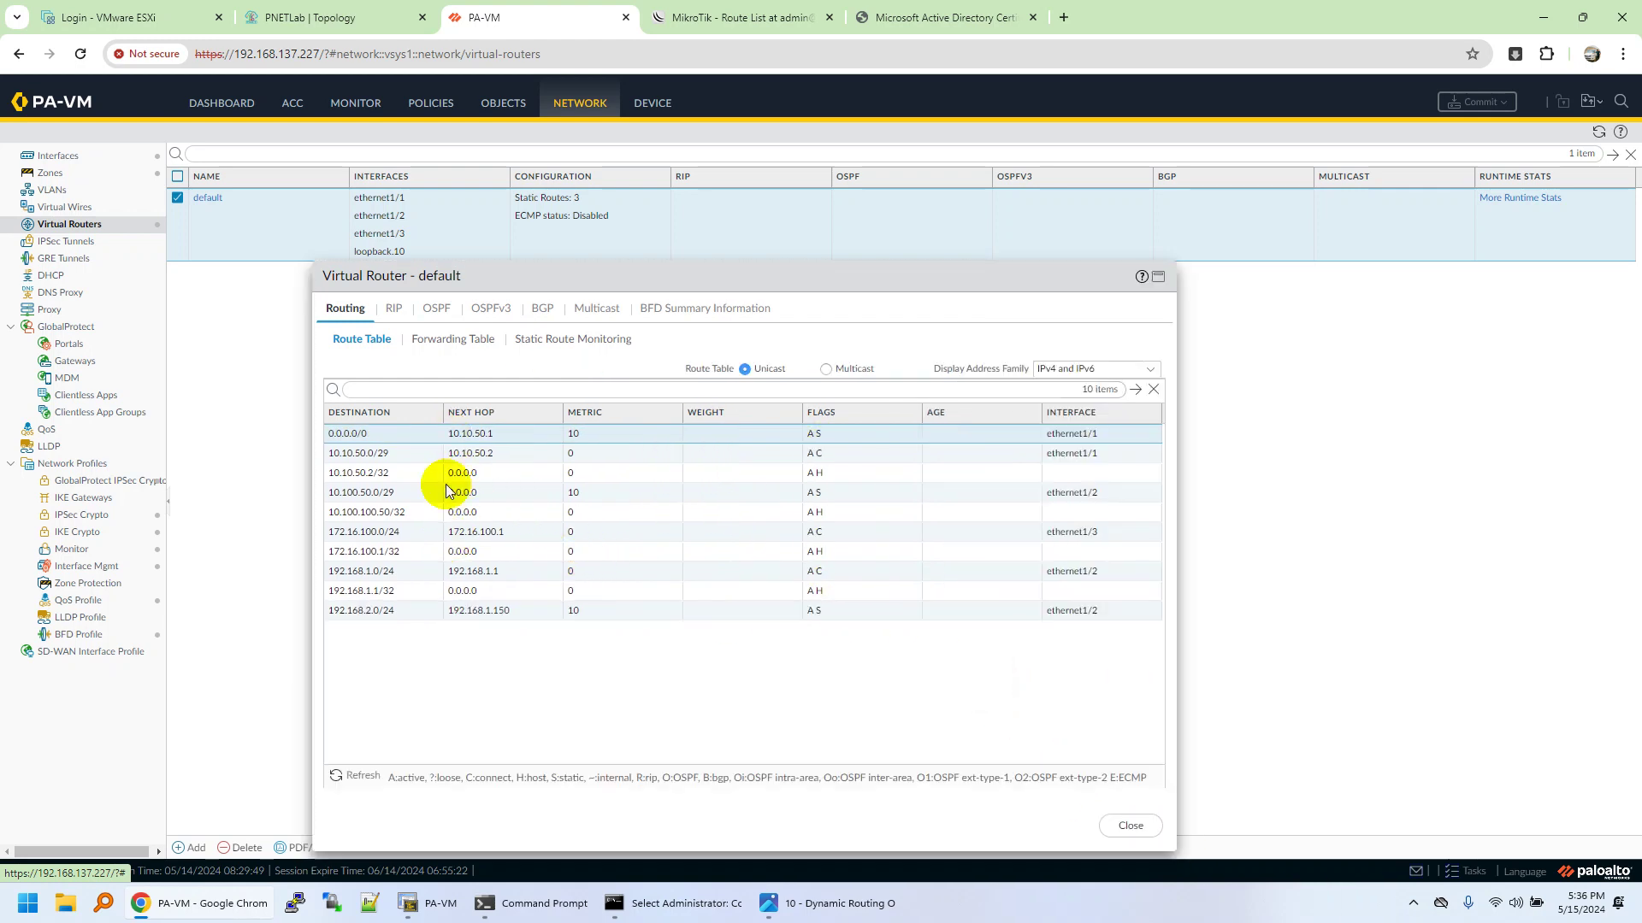
{"action": "left_click", "coordinate": [1127, 831]}
Enable OSPF on the default virtual router with router ID 10.100.100.50, checking it against the firewall loopback in the topology.
{"action": "left_click", "coordinate": [206, 197]}
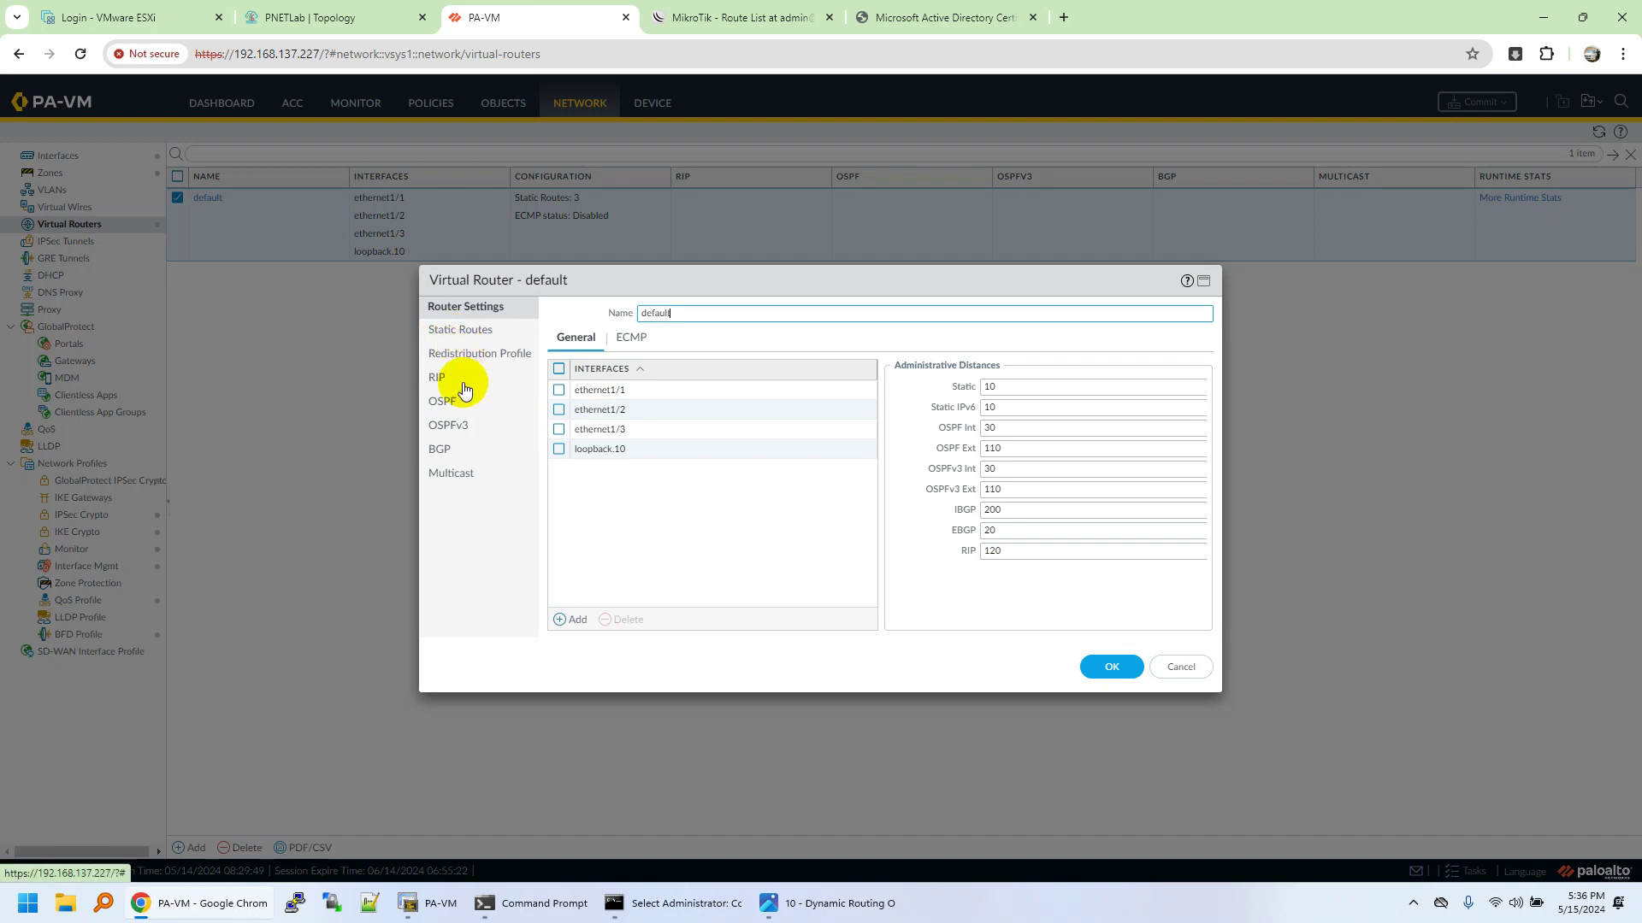
{"action": "left_click", "coordinate": [451, 400]}
{"action": "left_click", "coordinate": [645, 316]}
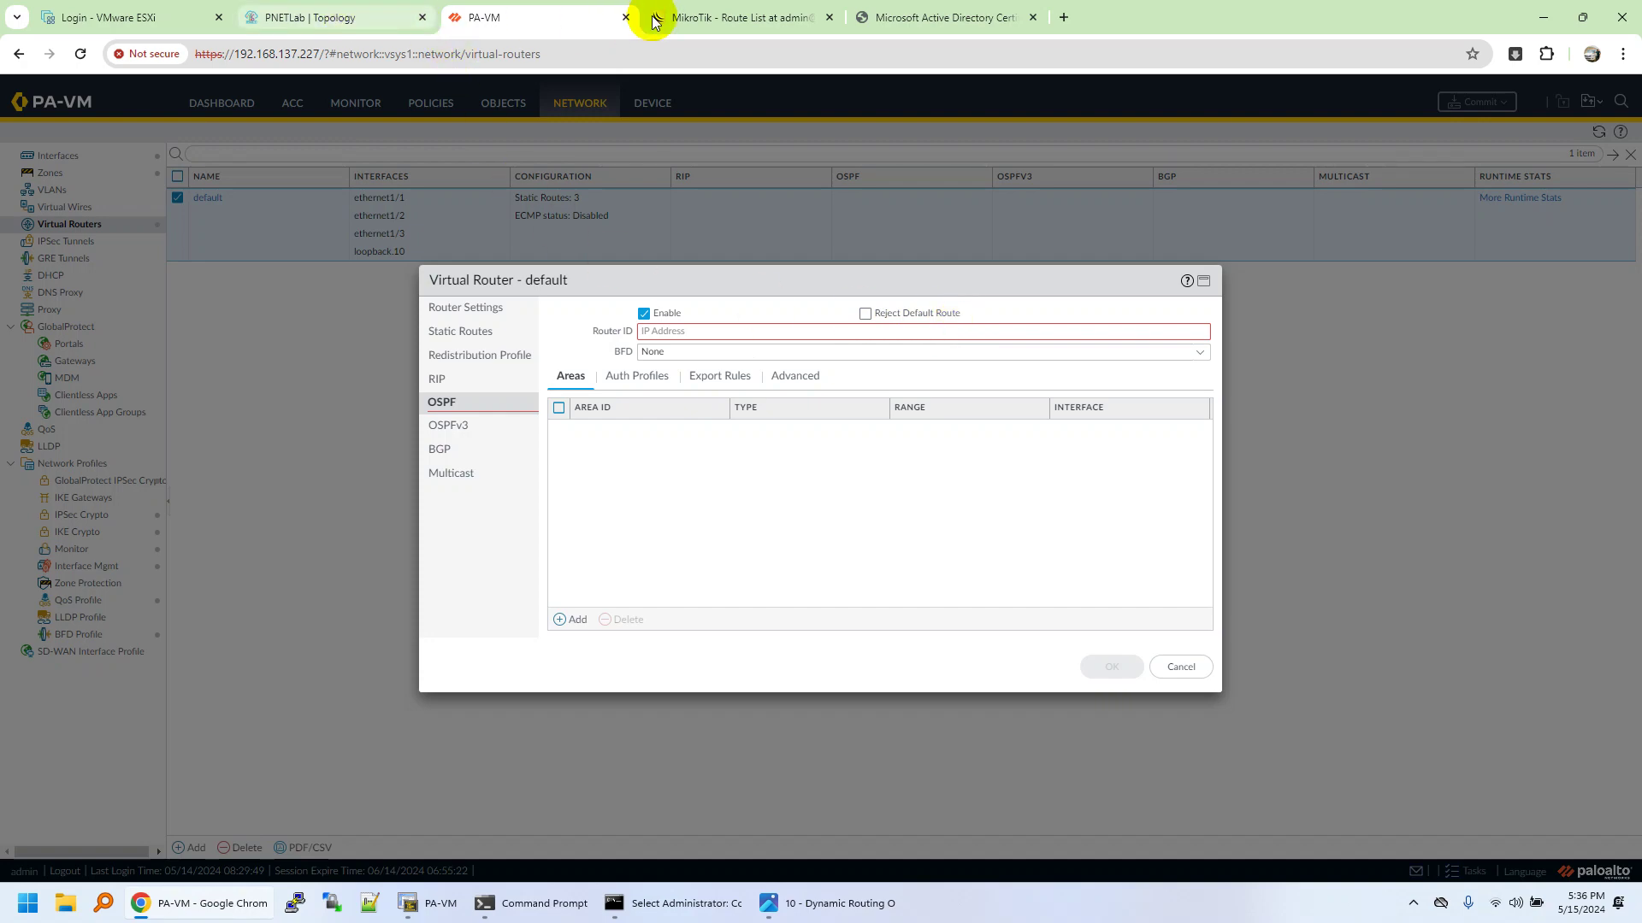
{"action": "left_click", "coordinate": [696, 19]}
{"action": "left_click", "coordinate": [322, 17]}
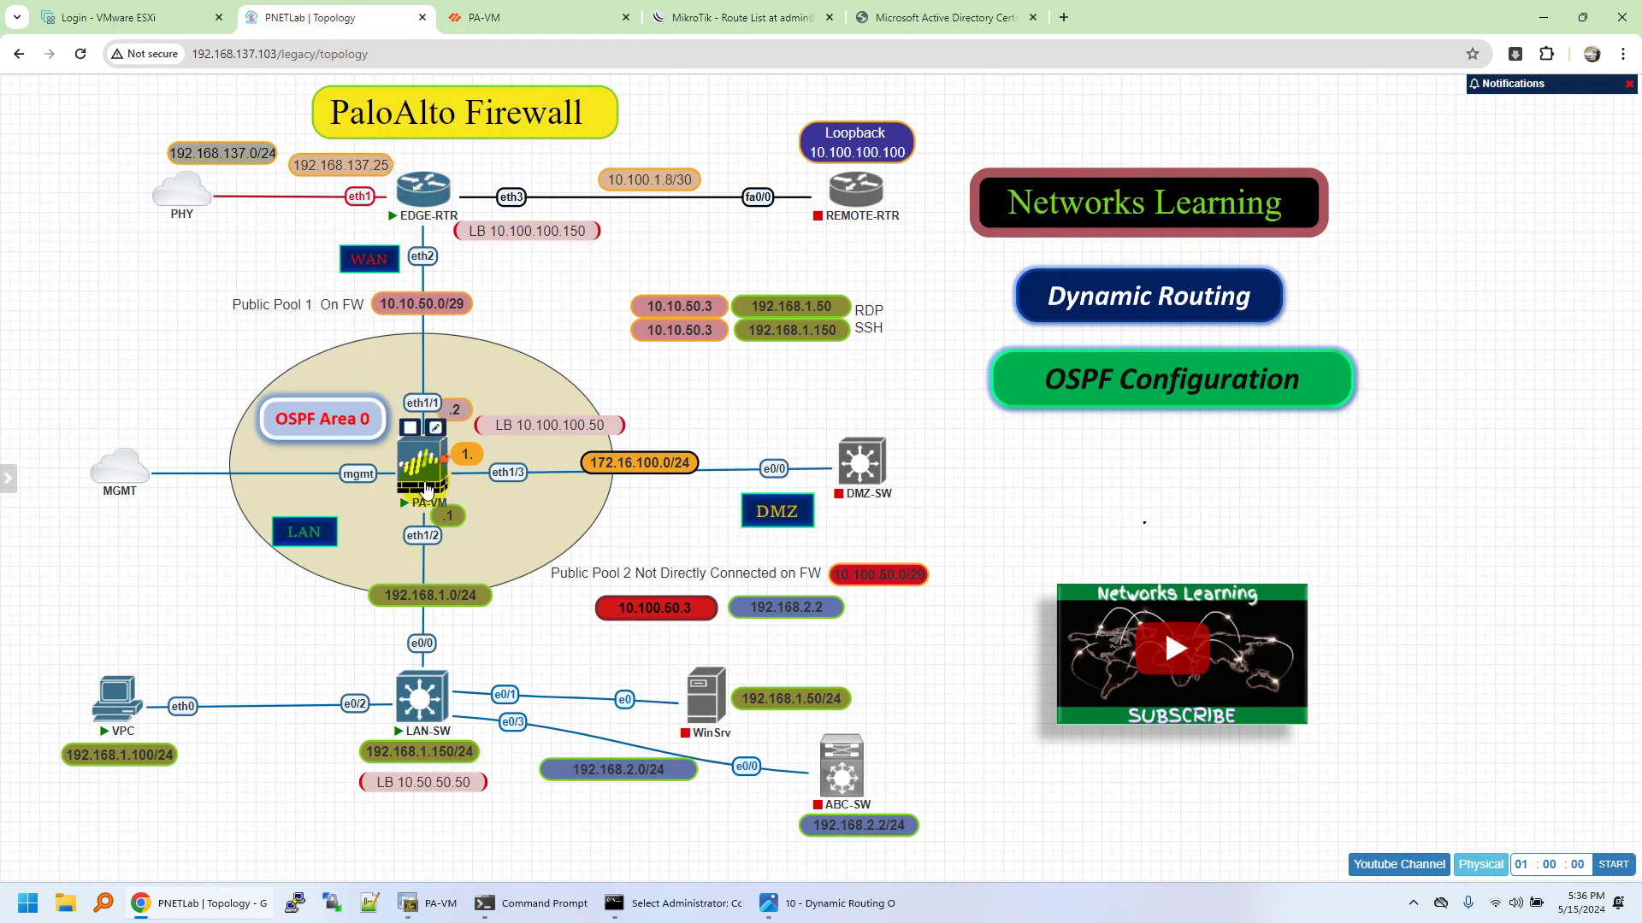
{"action": "left_click", "coordinate": [742, 17]}
{"action": "left_click", "coordinate": [537, 12]}
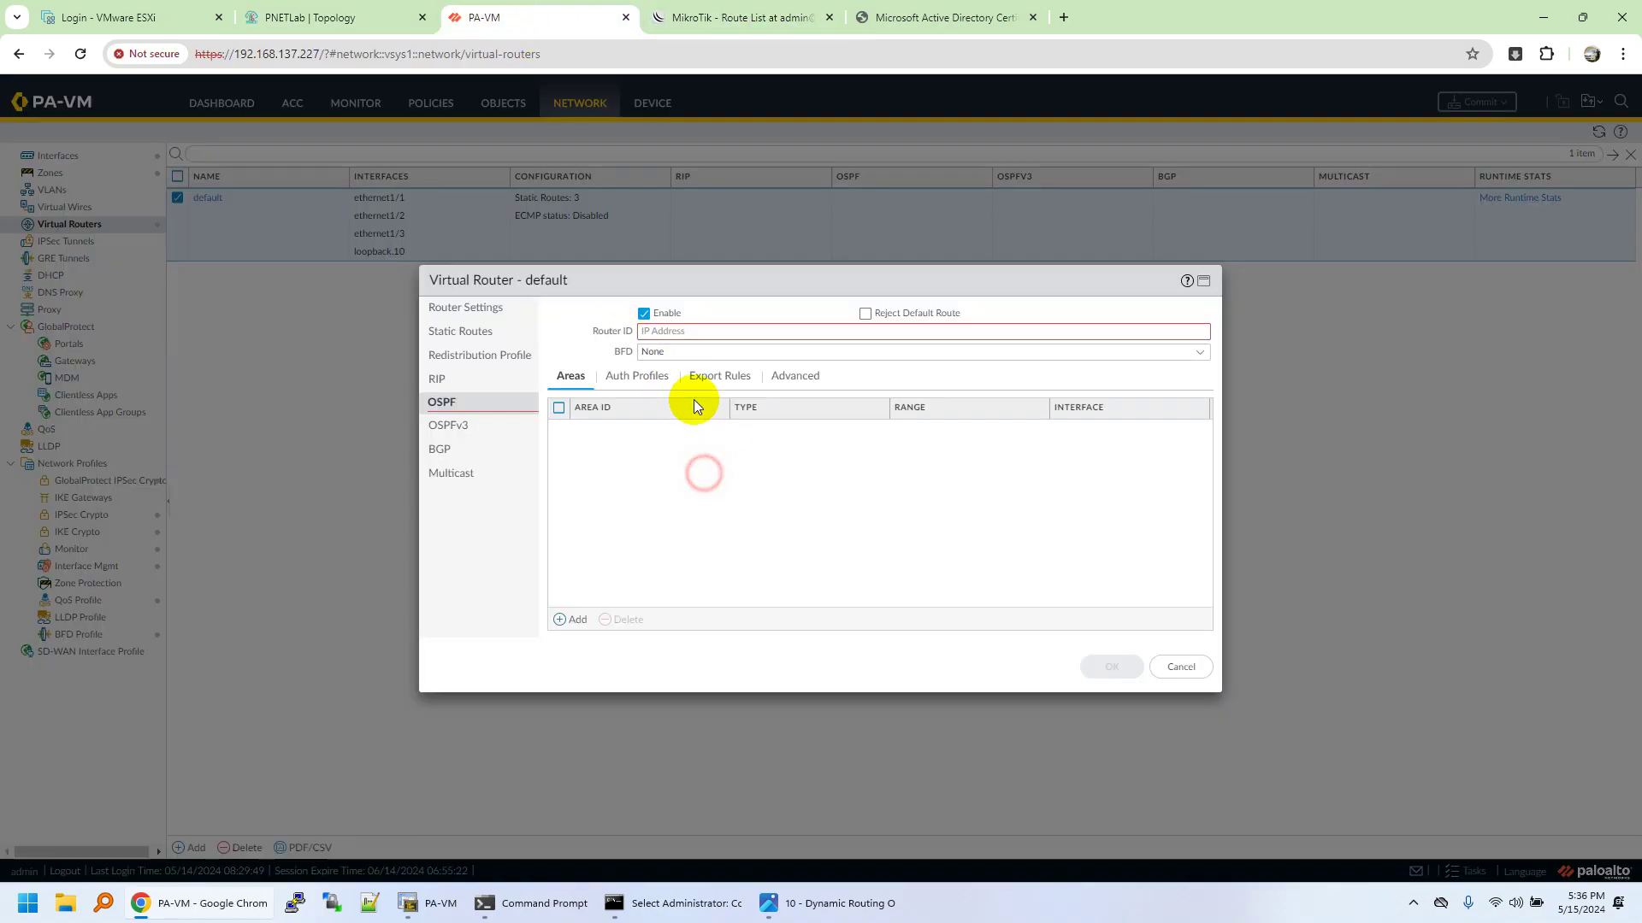
{"action": "left_click", "coordinate": [694, 333]}
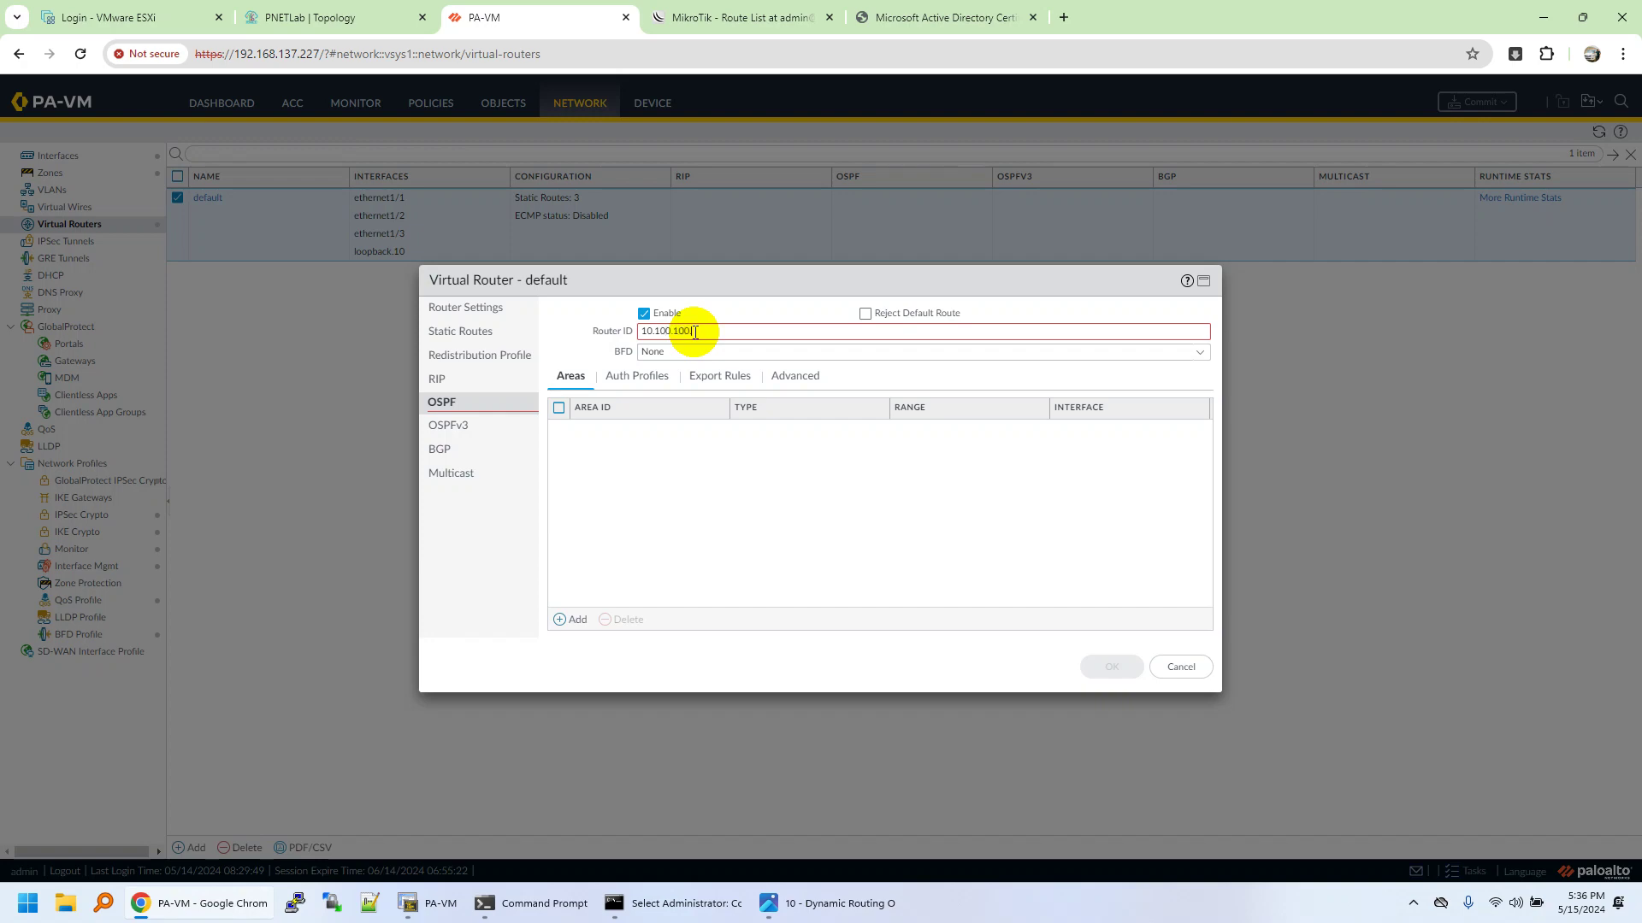
{"action": "type", "text": "50"}
{"action": "left_click", "coordinate": [342, 17]}
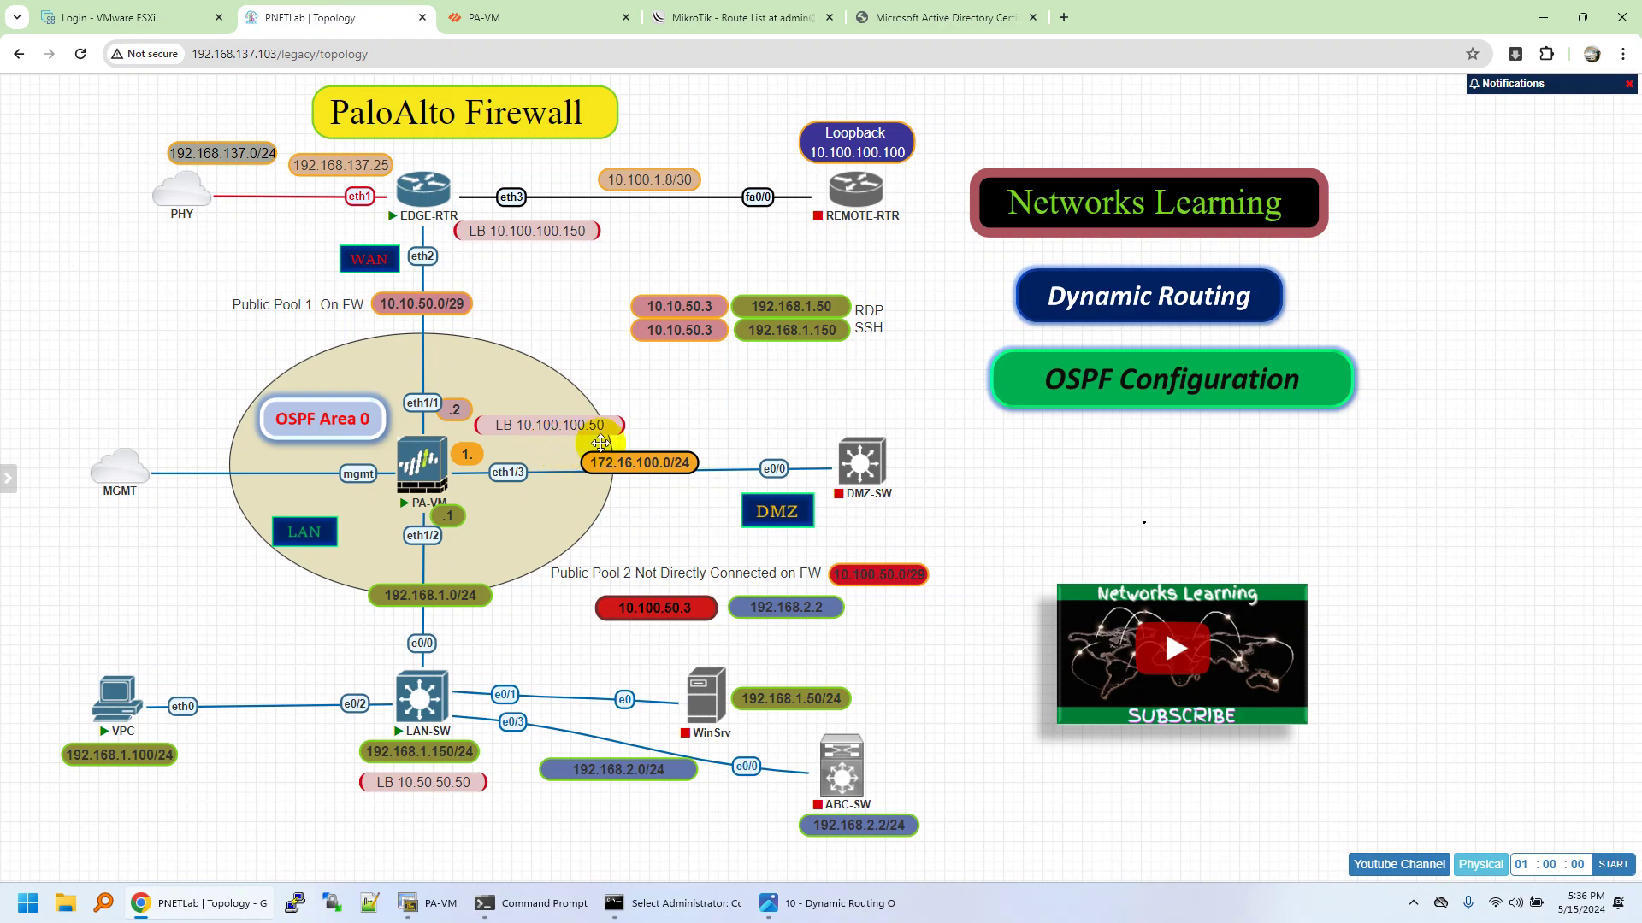
{"action": "left_click", "coordinate": [508, 14]}
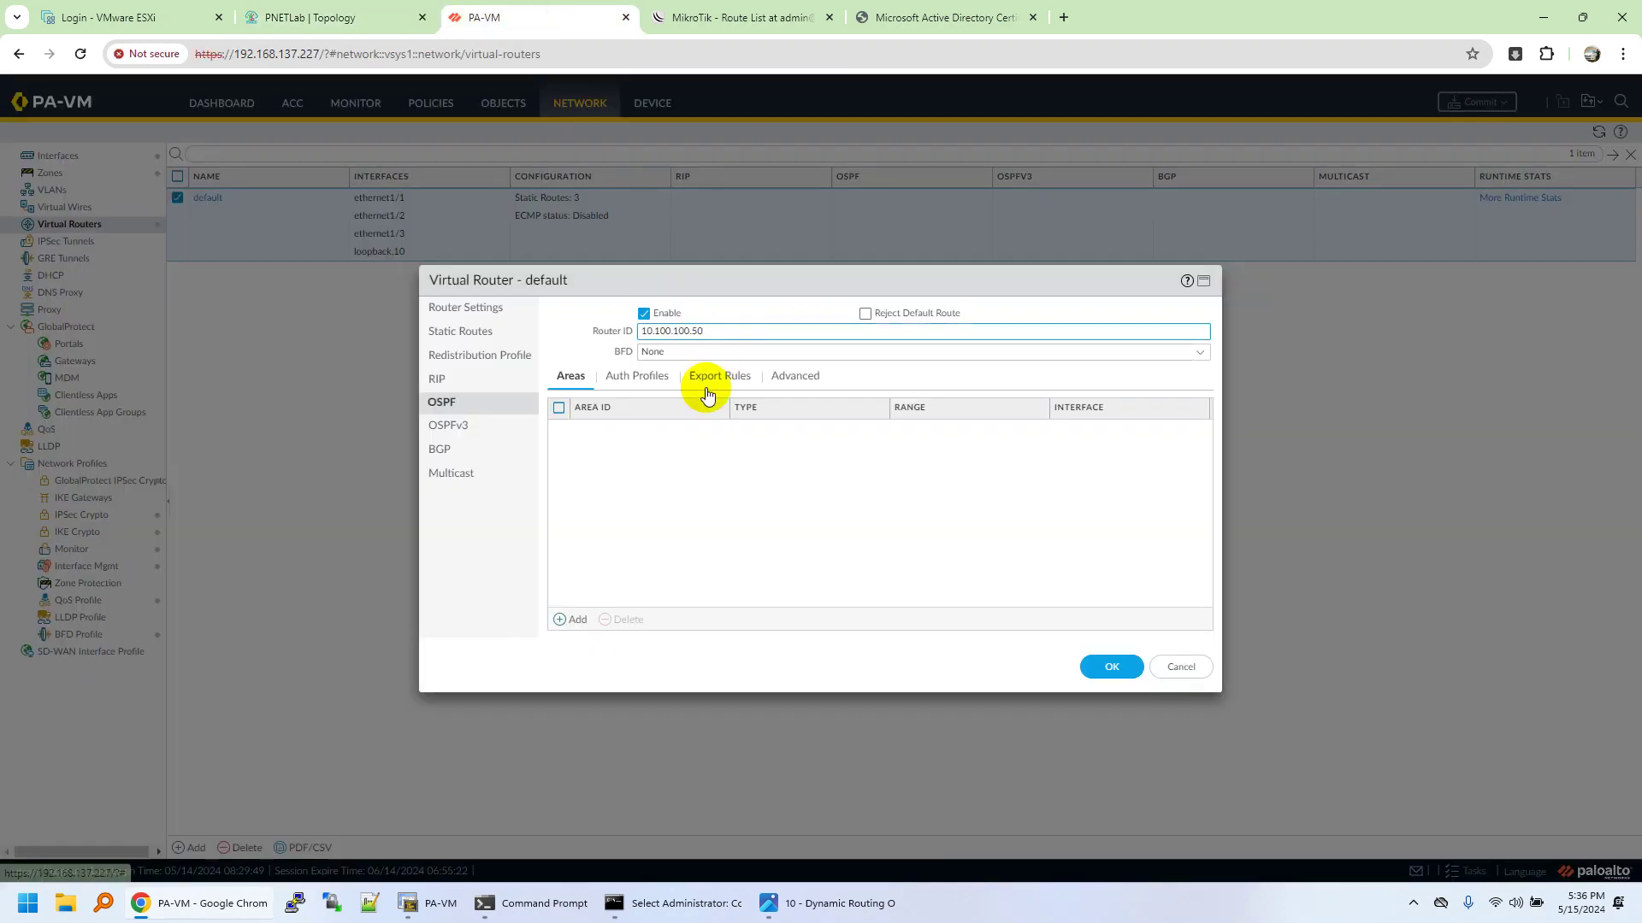
Create an OSPF area with ID 0.0.0.0, keeping its type as Normal.
{"action": "left_click", "coordinate": [570, 619]}
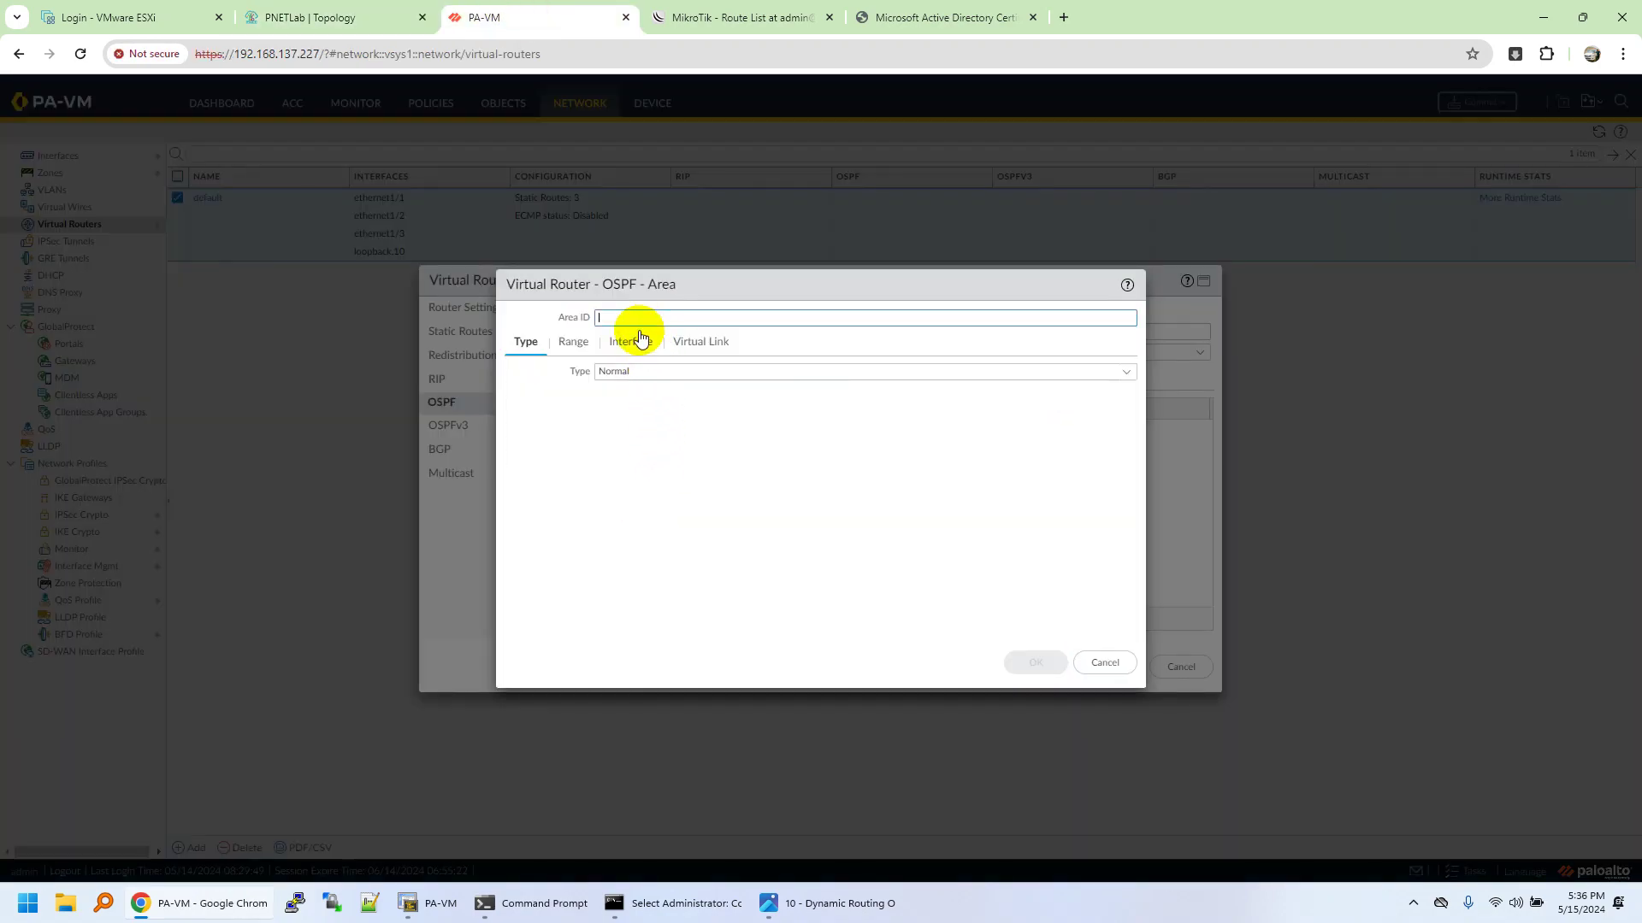
{"action": "left_click", "coordinate": [640, 319]}
{"action": "type", "text": "0.0.0"}
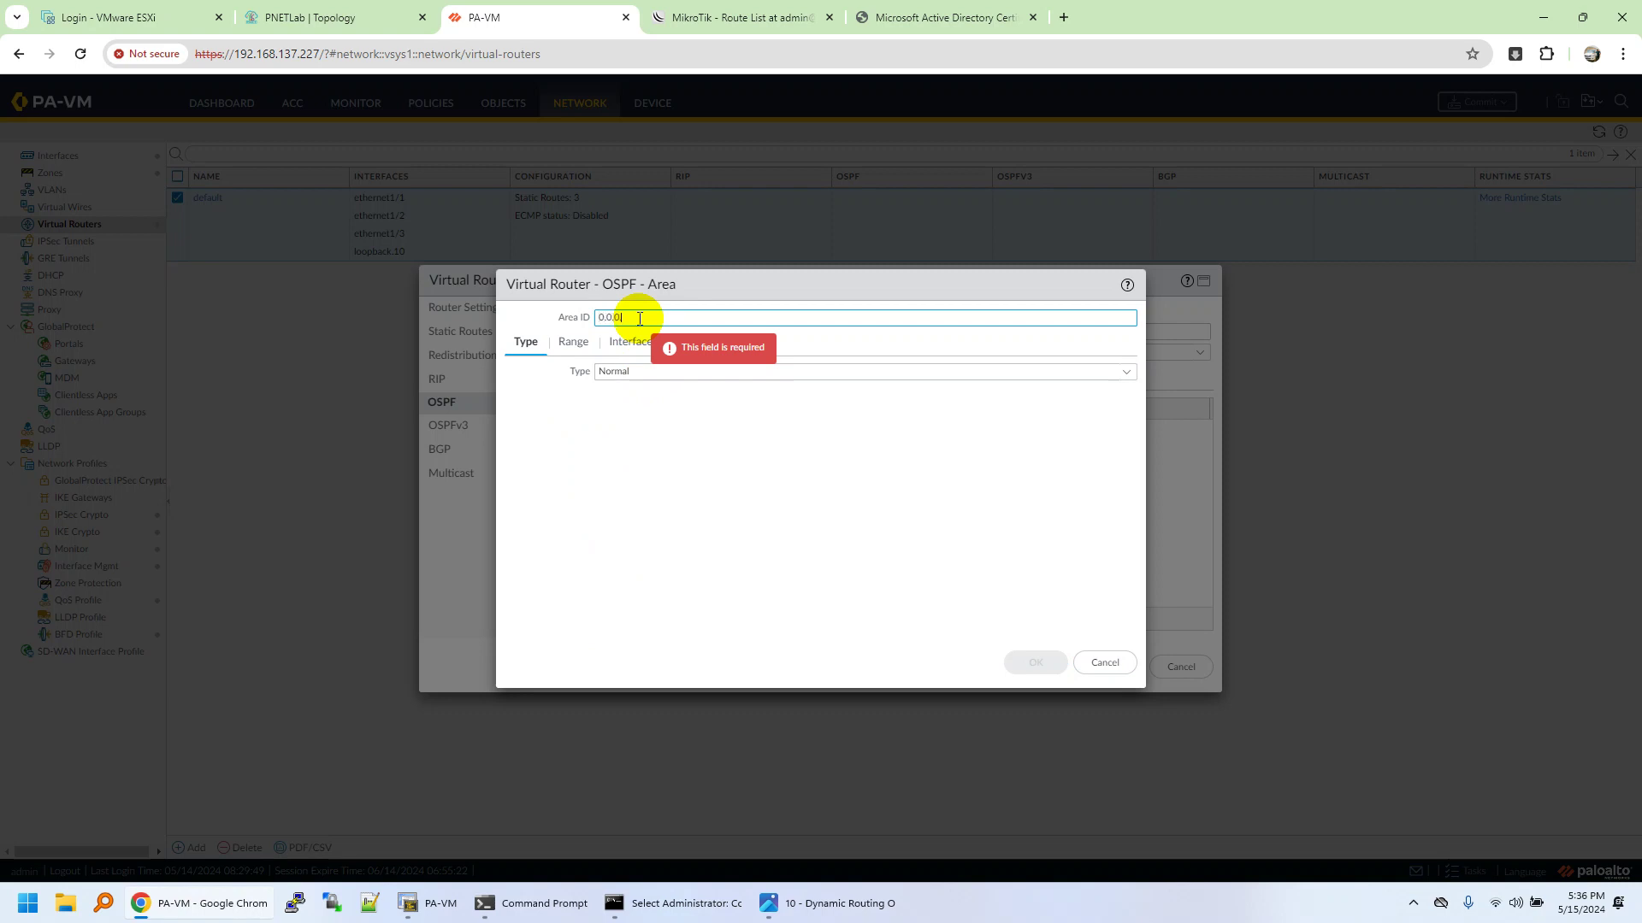
{"action": "type", "text": ".0"}
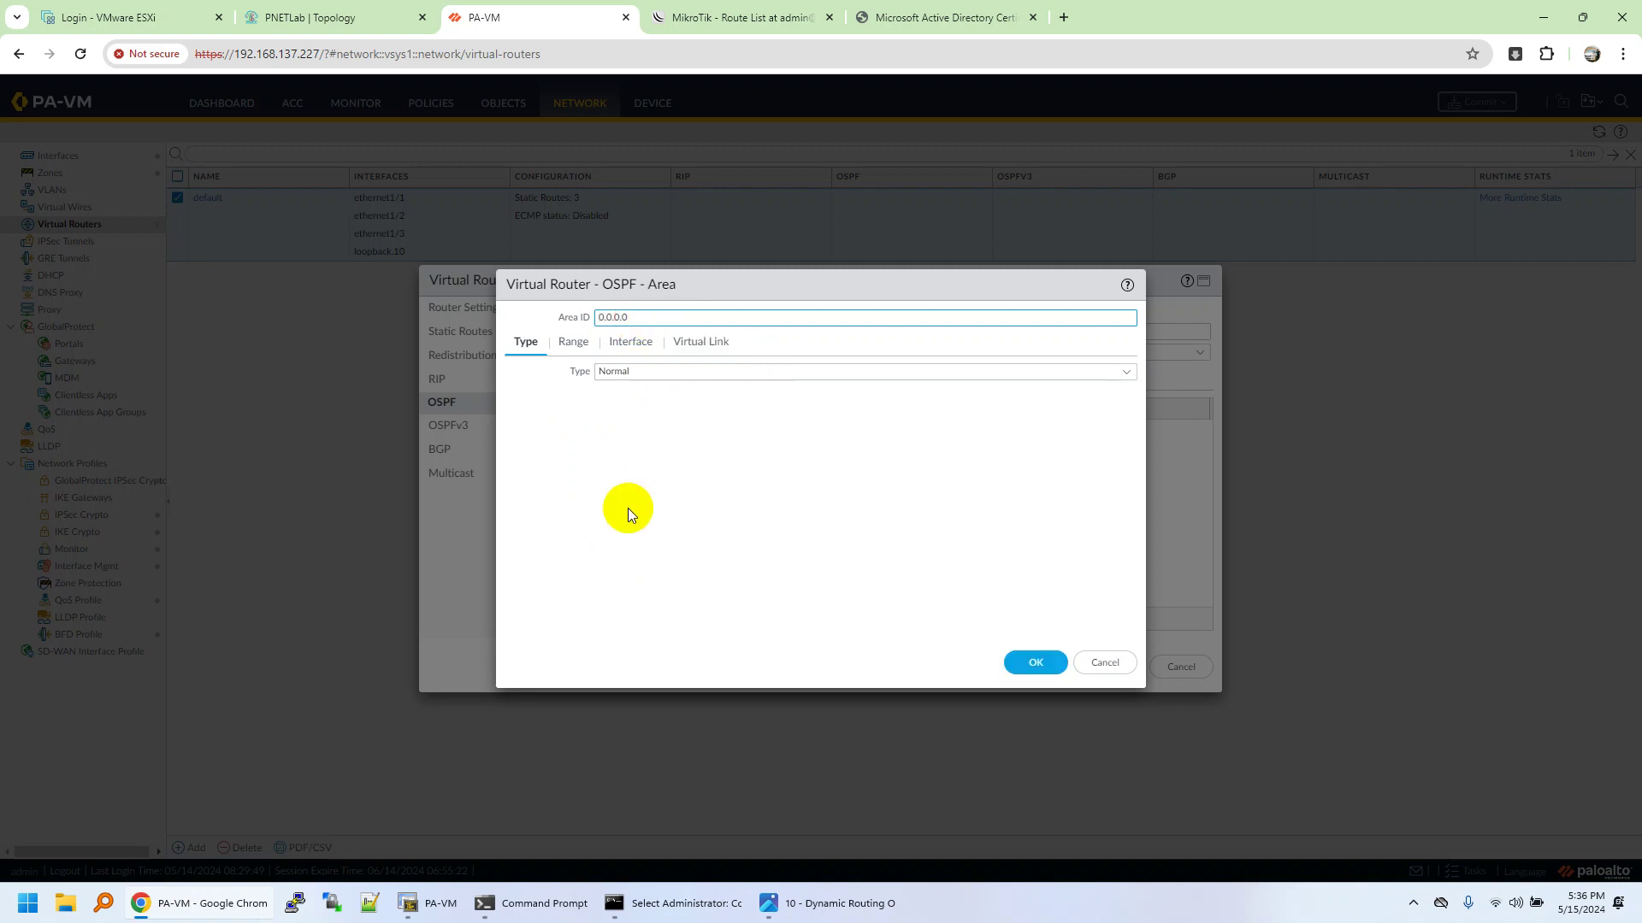
{"action": "left_click", "coordinate": [620, 437]}
{"action": "left_click", "coordinate": [881, 379]}
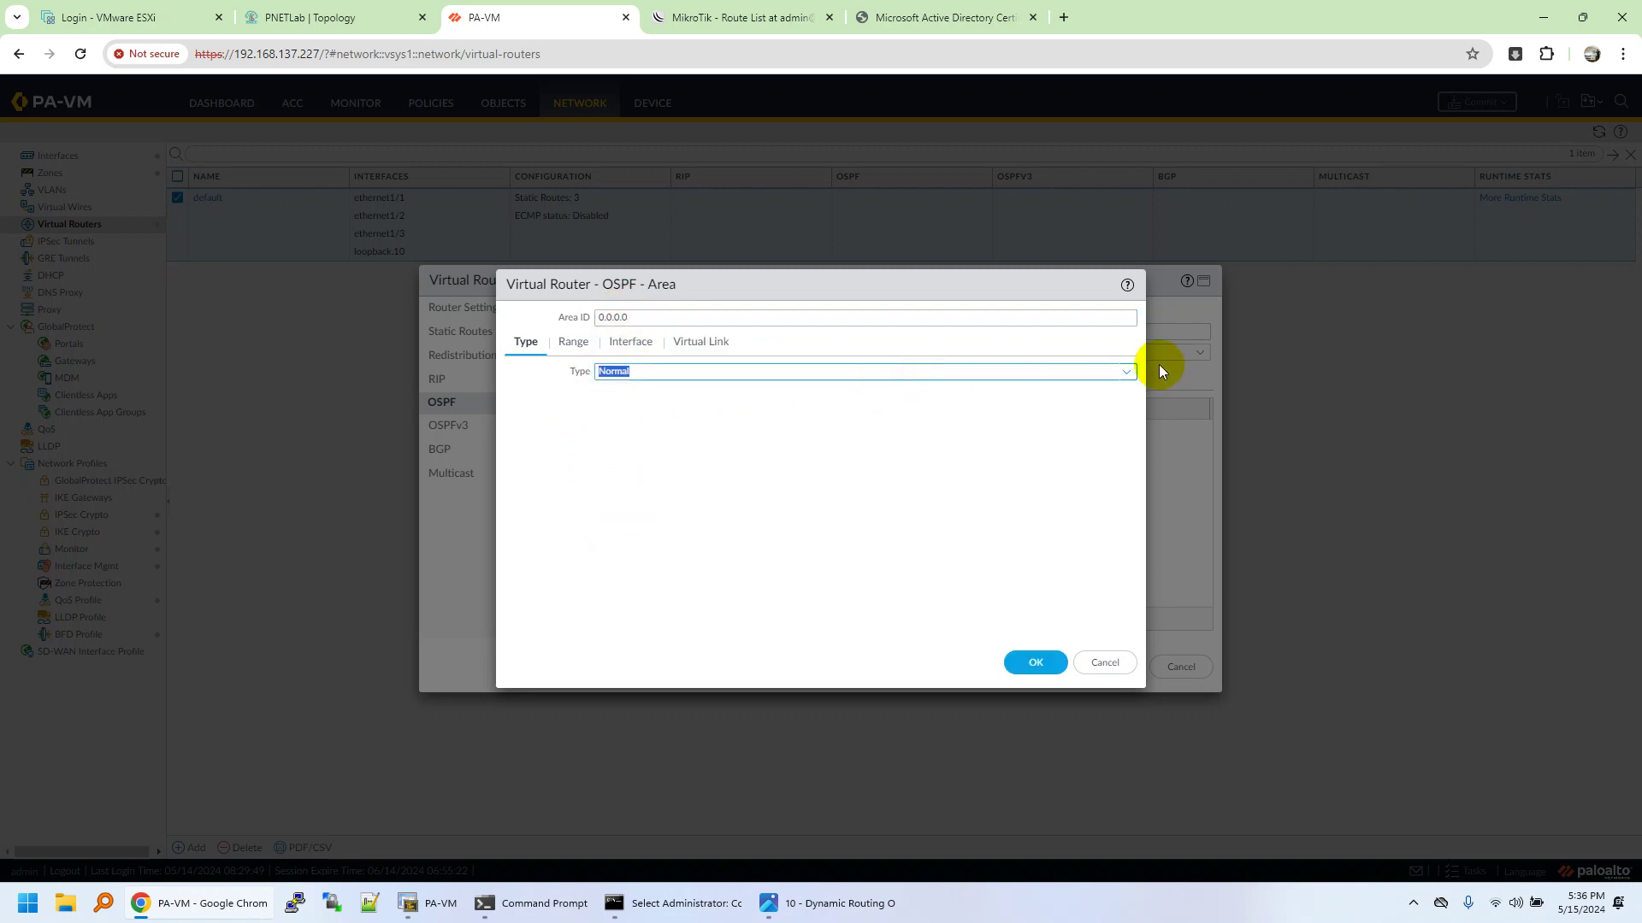
{"action": "left_click", "coordinate": [1127, 371]}
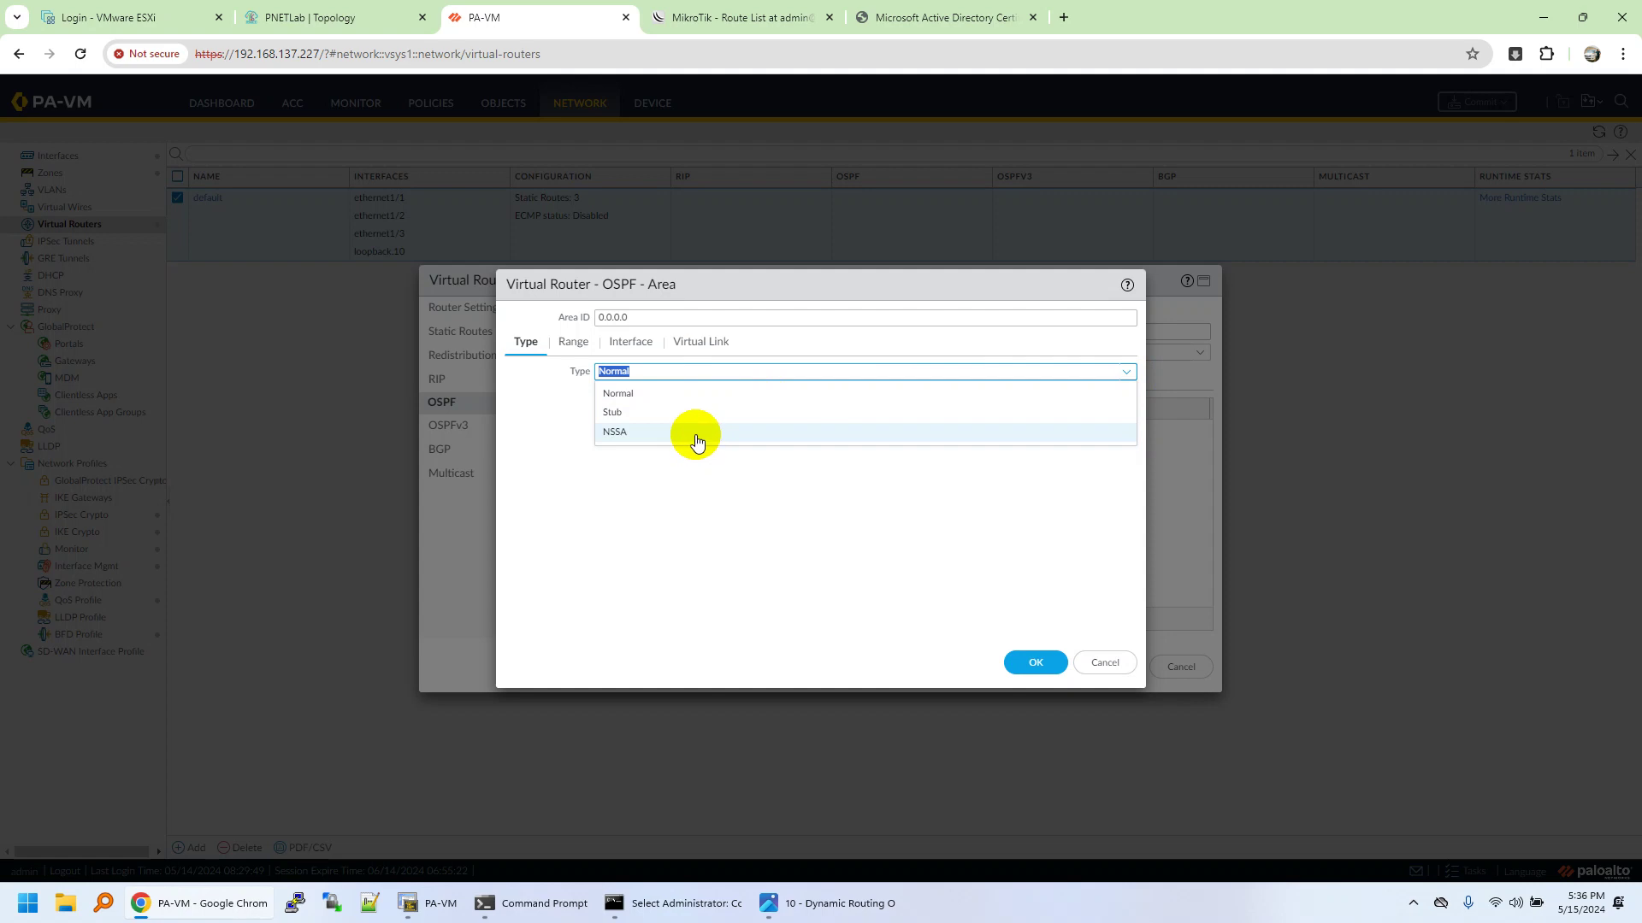
{"action": "left_click", "coordinate": [526, 392]}
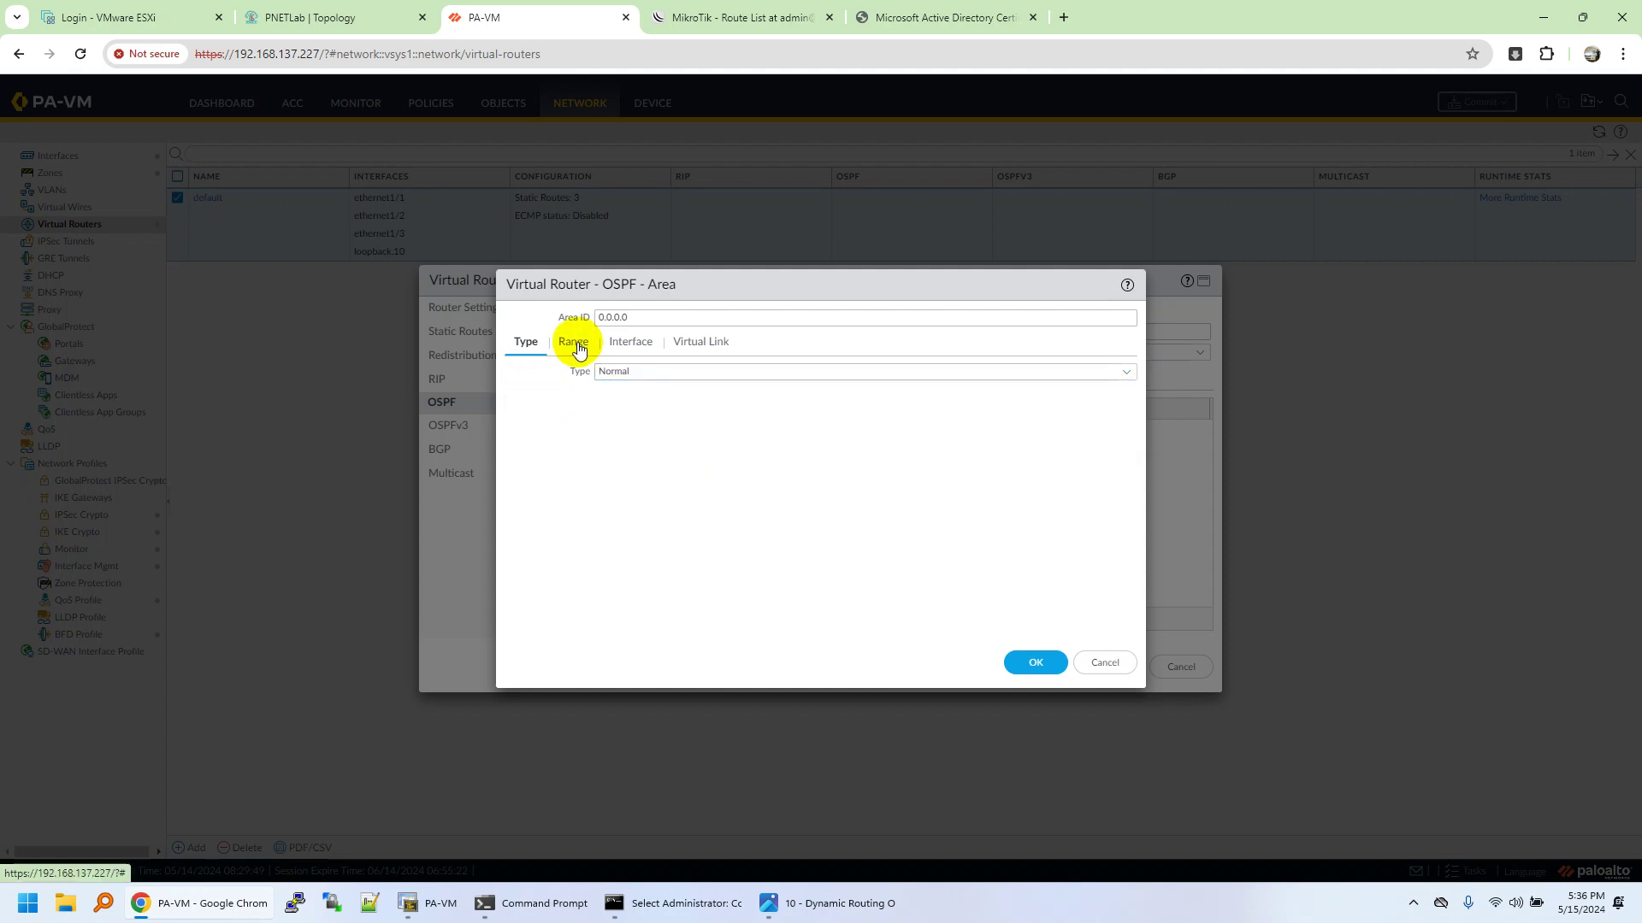
Add interface ethernet1/1 to OSPF area 0.0.0.0, enabled and with the default broadcast link type and timing.
{"action": "left_click", "coordinate": [631, 342]}
{"action": "left_click", "coordinate": [530, 608]}
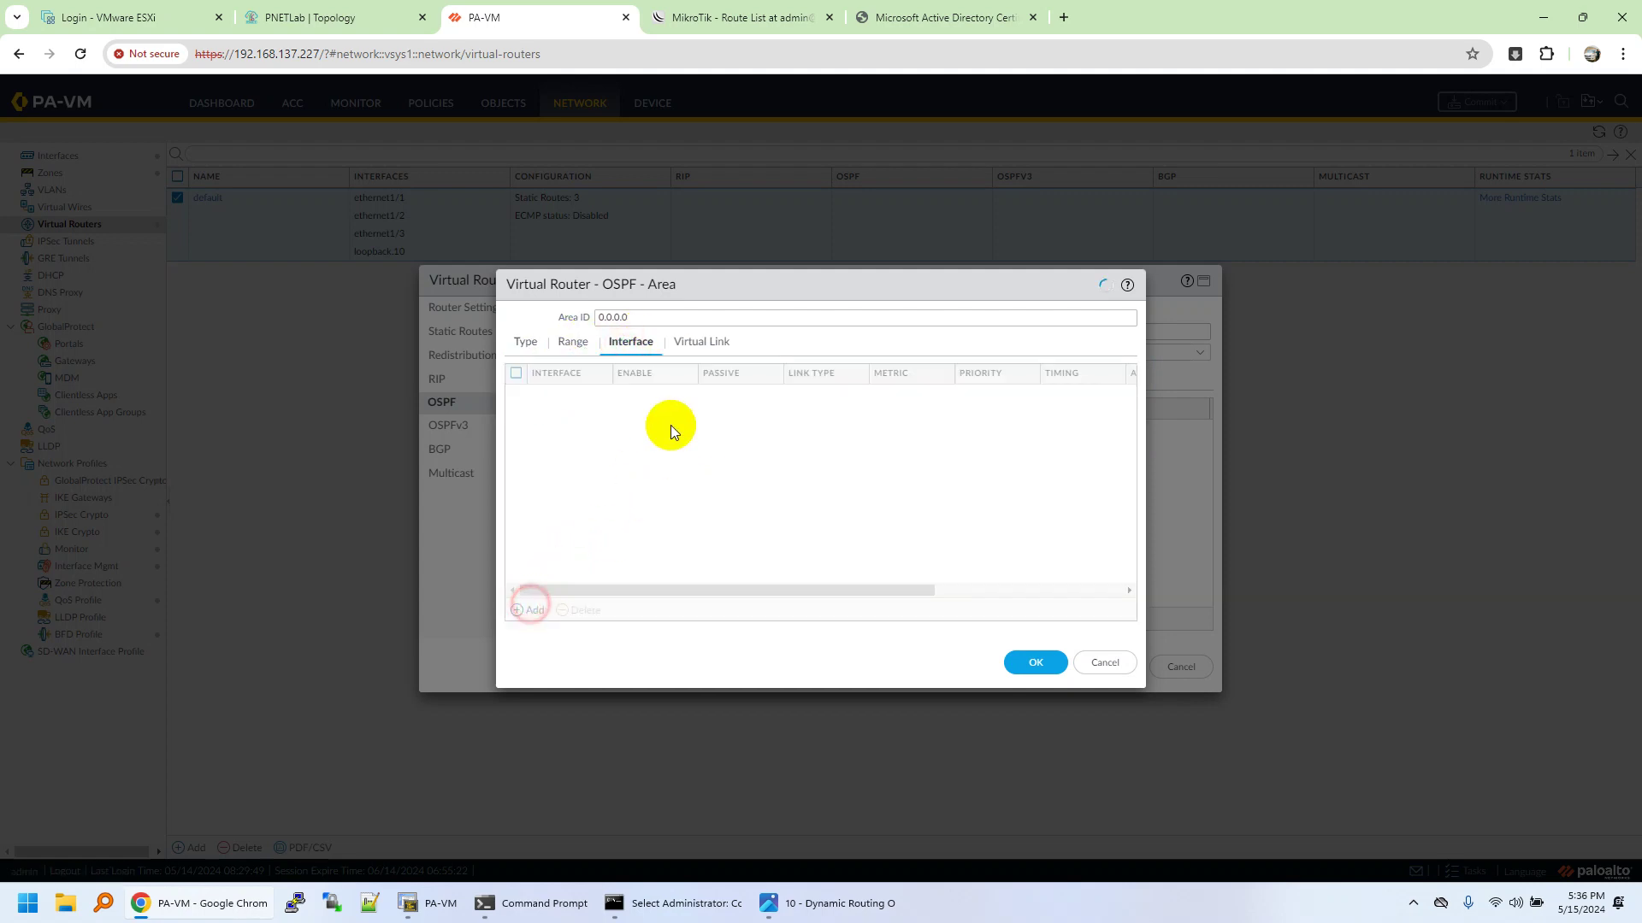
{"action": "left_click", "coordinate": [1064, 261]}
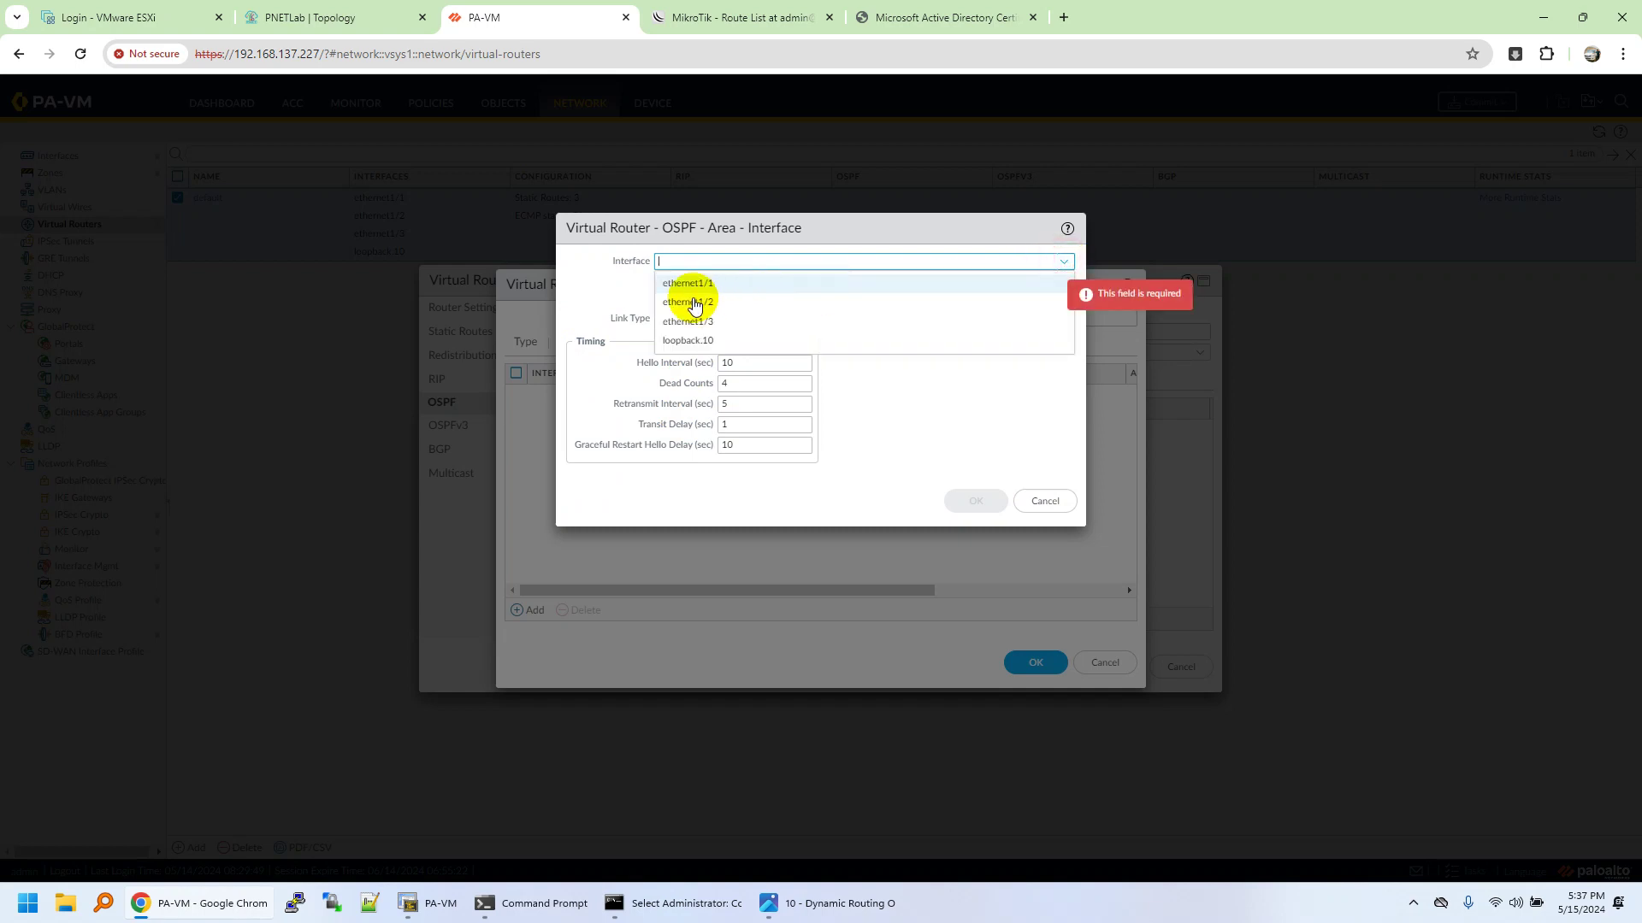
{"action": "left_click", "coordinate": [714, 283]}
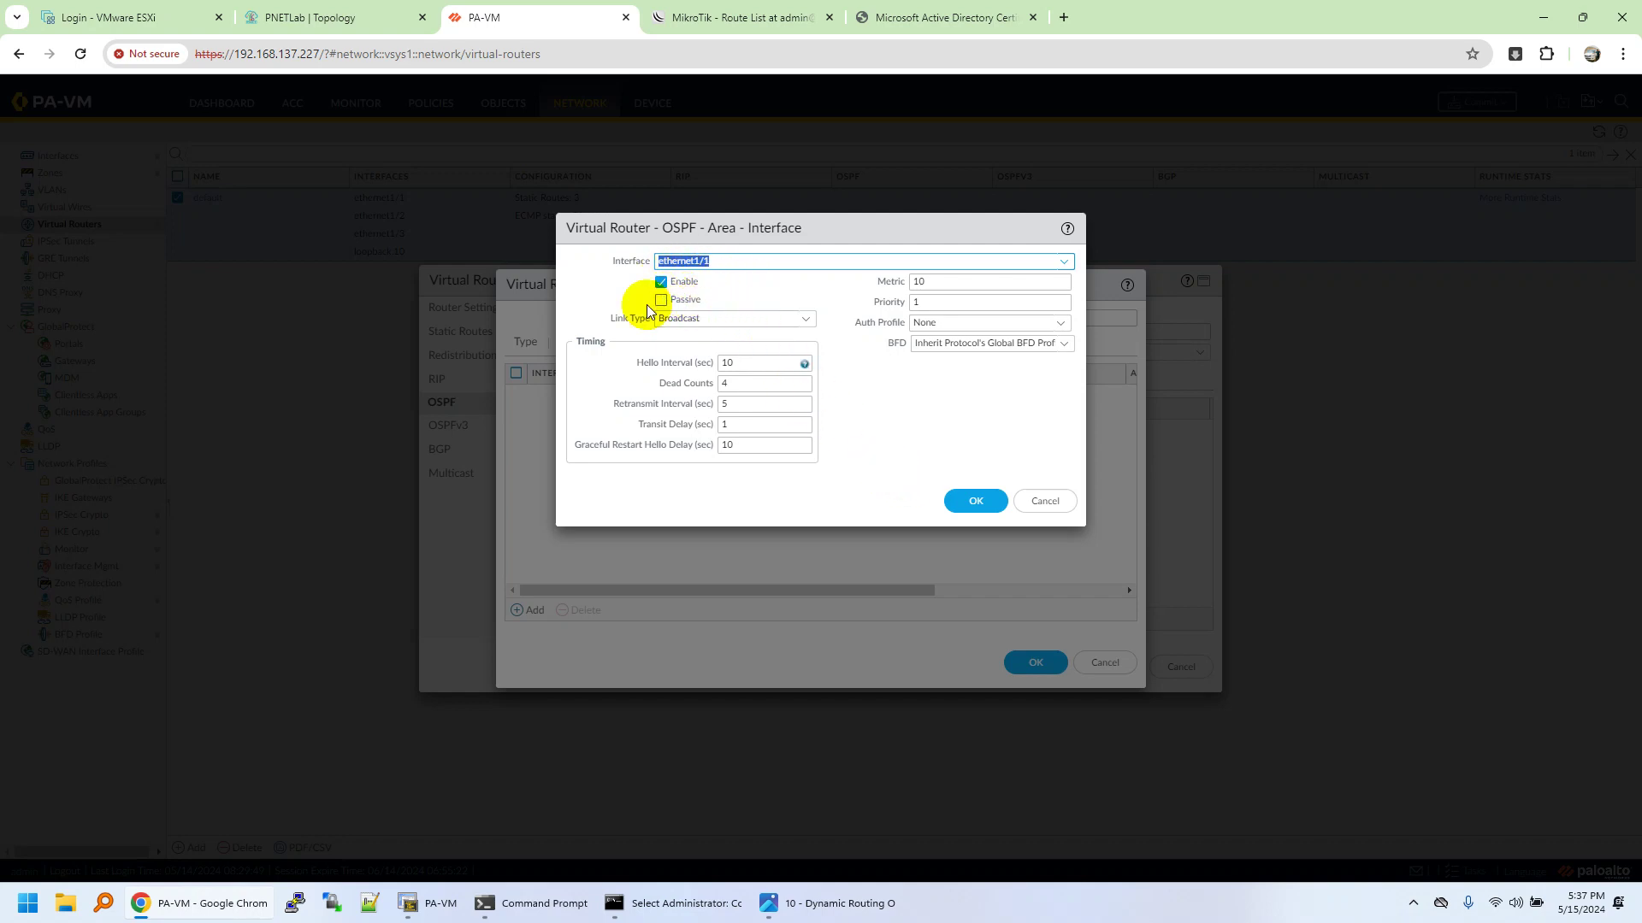
{"action": "left_click", "coordinate": [952, 503]}
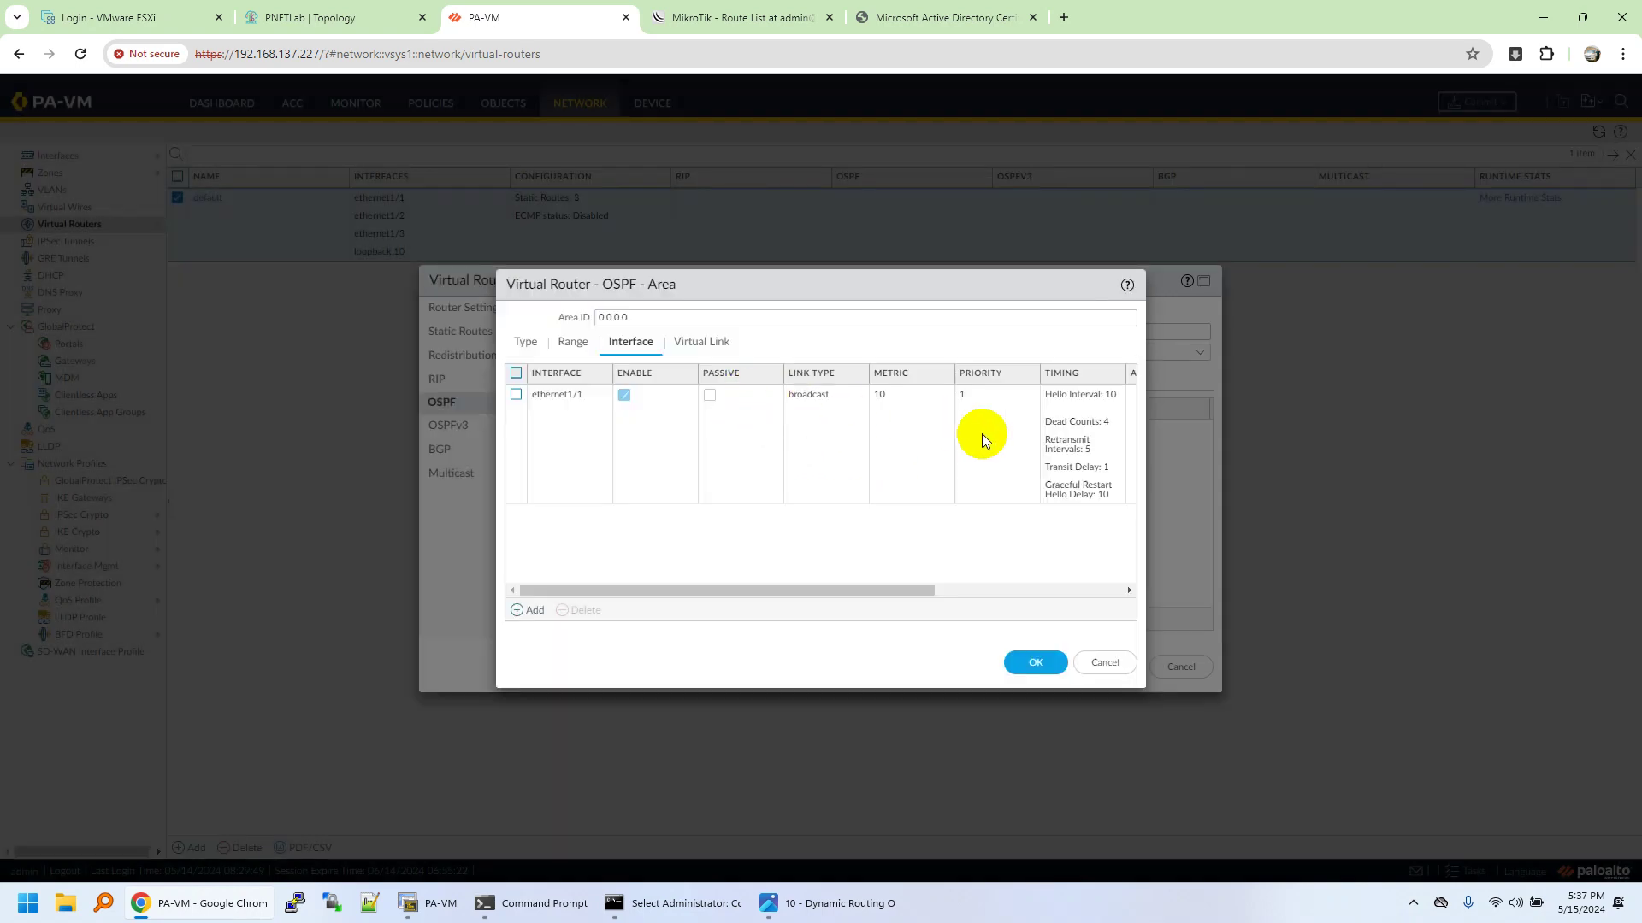
Add interfaces ethernet1/2 and ethernet1/3 to OSPF area 0.0.0.0, both enabled with the default broadcast link type and timing.
{"action": "left_click", "coordinate": [536, 610]}
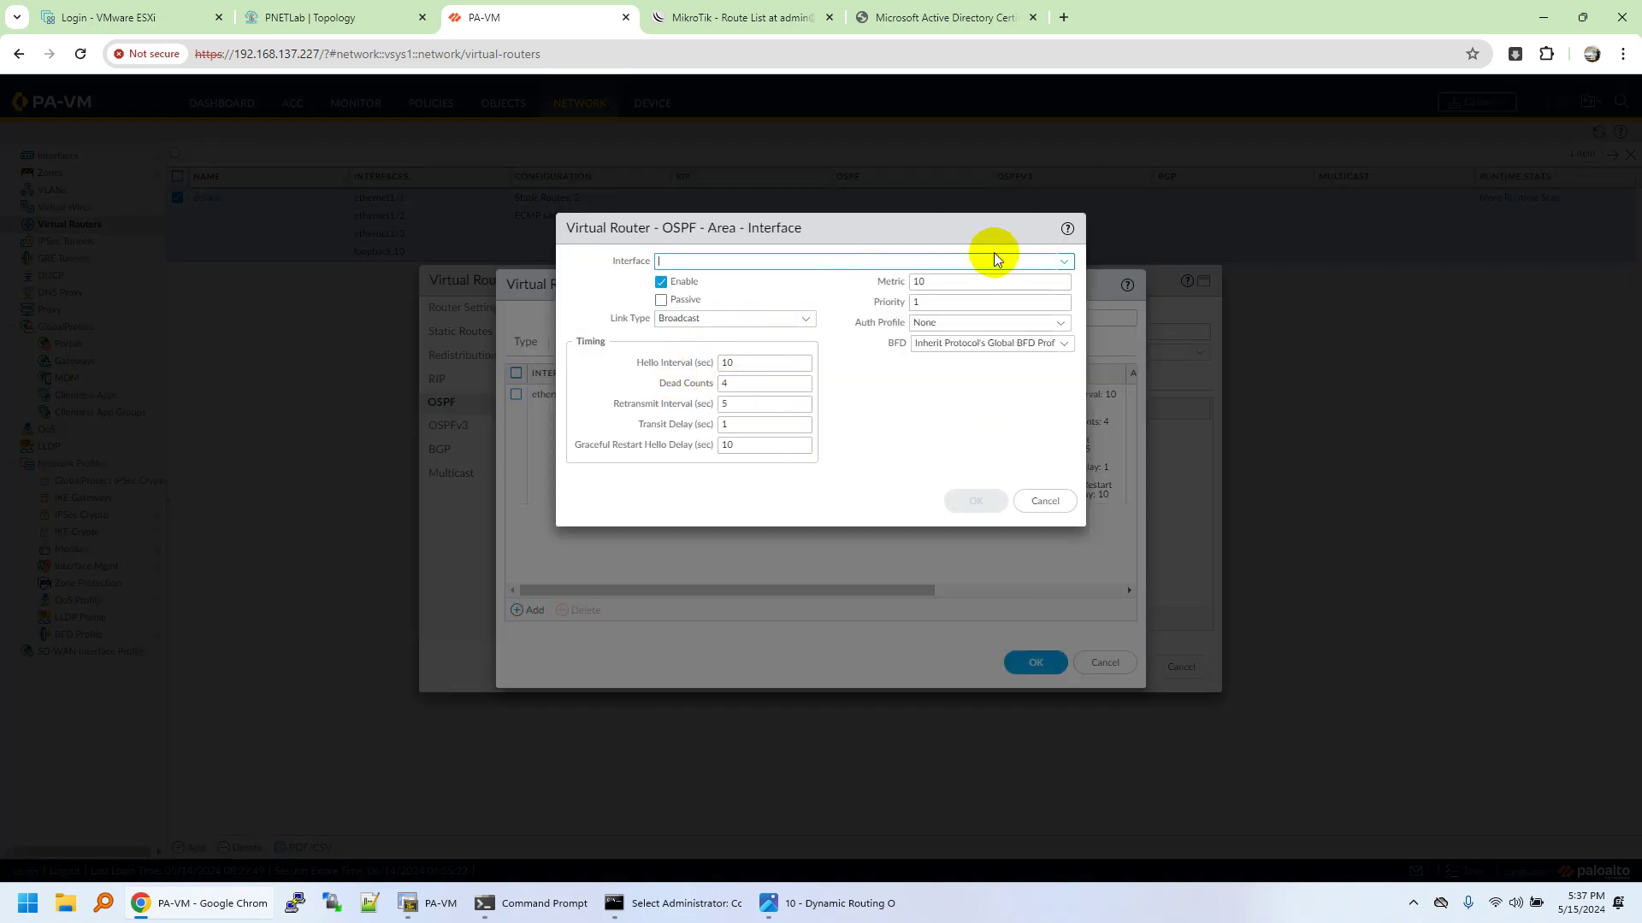
{"action": "left_click", "coordinate": [1069, 260]}
{"action": "left_click", "coordinate": [744, 297]}
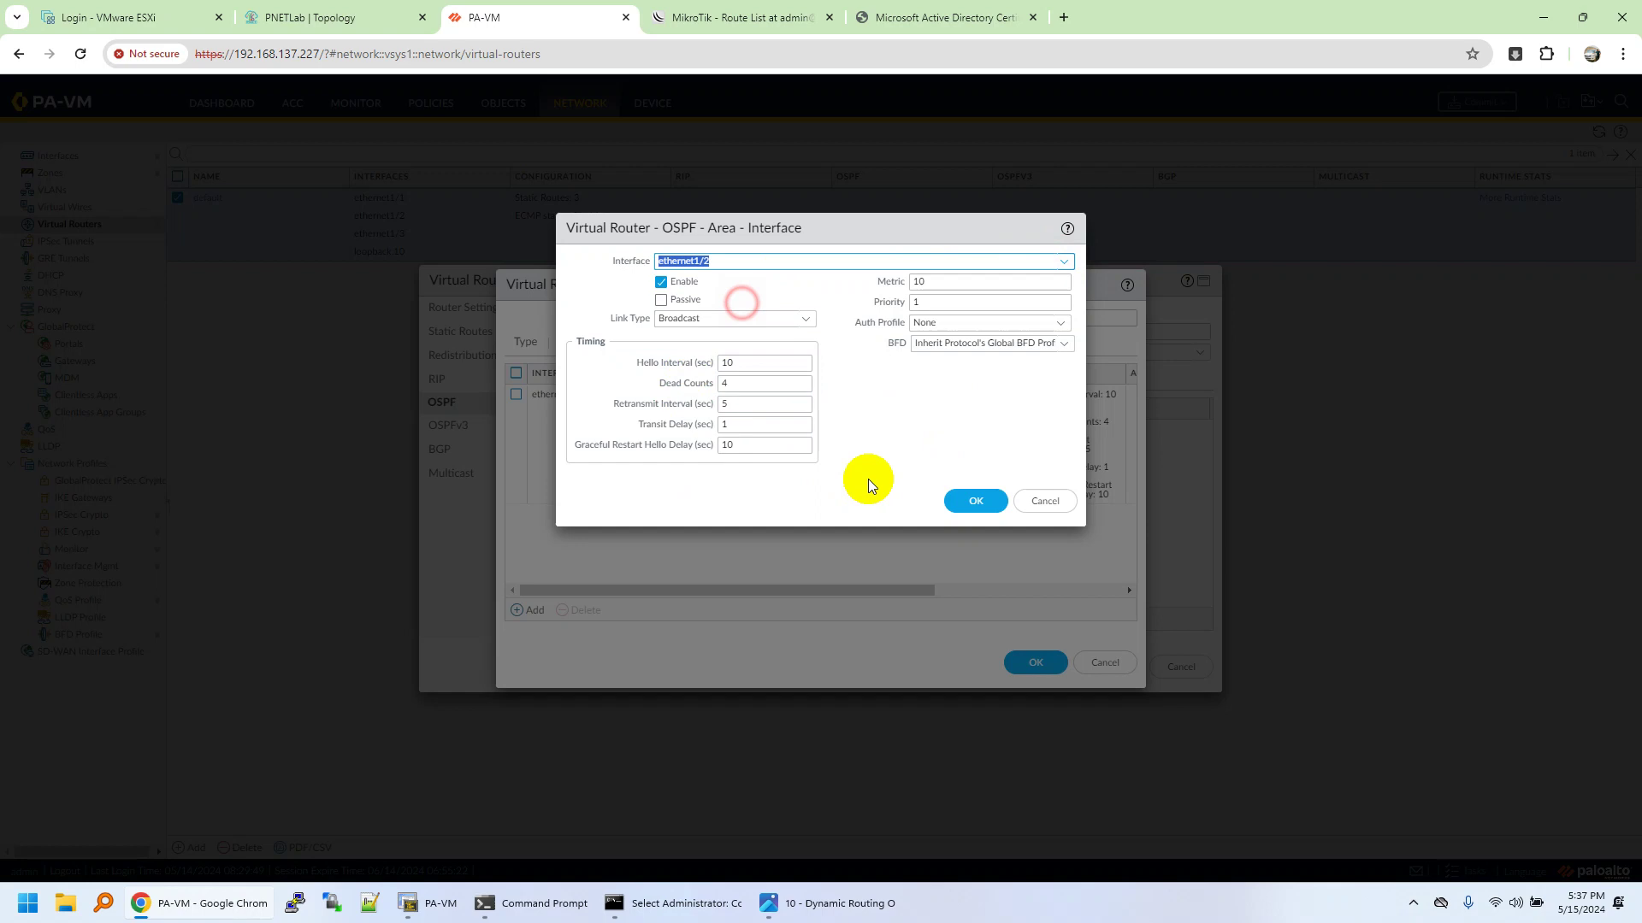
{"action": "left_click", "coordinate": [962, 500]}
{"action": "left_click", "coordinate": [527, 614]}
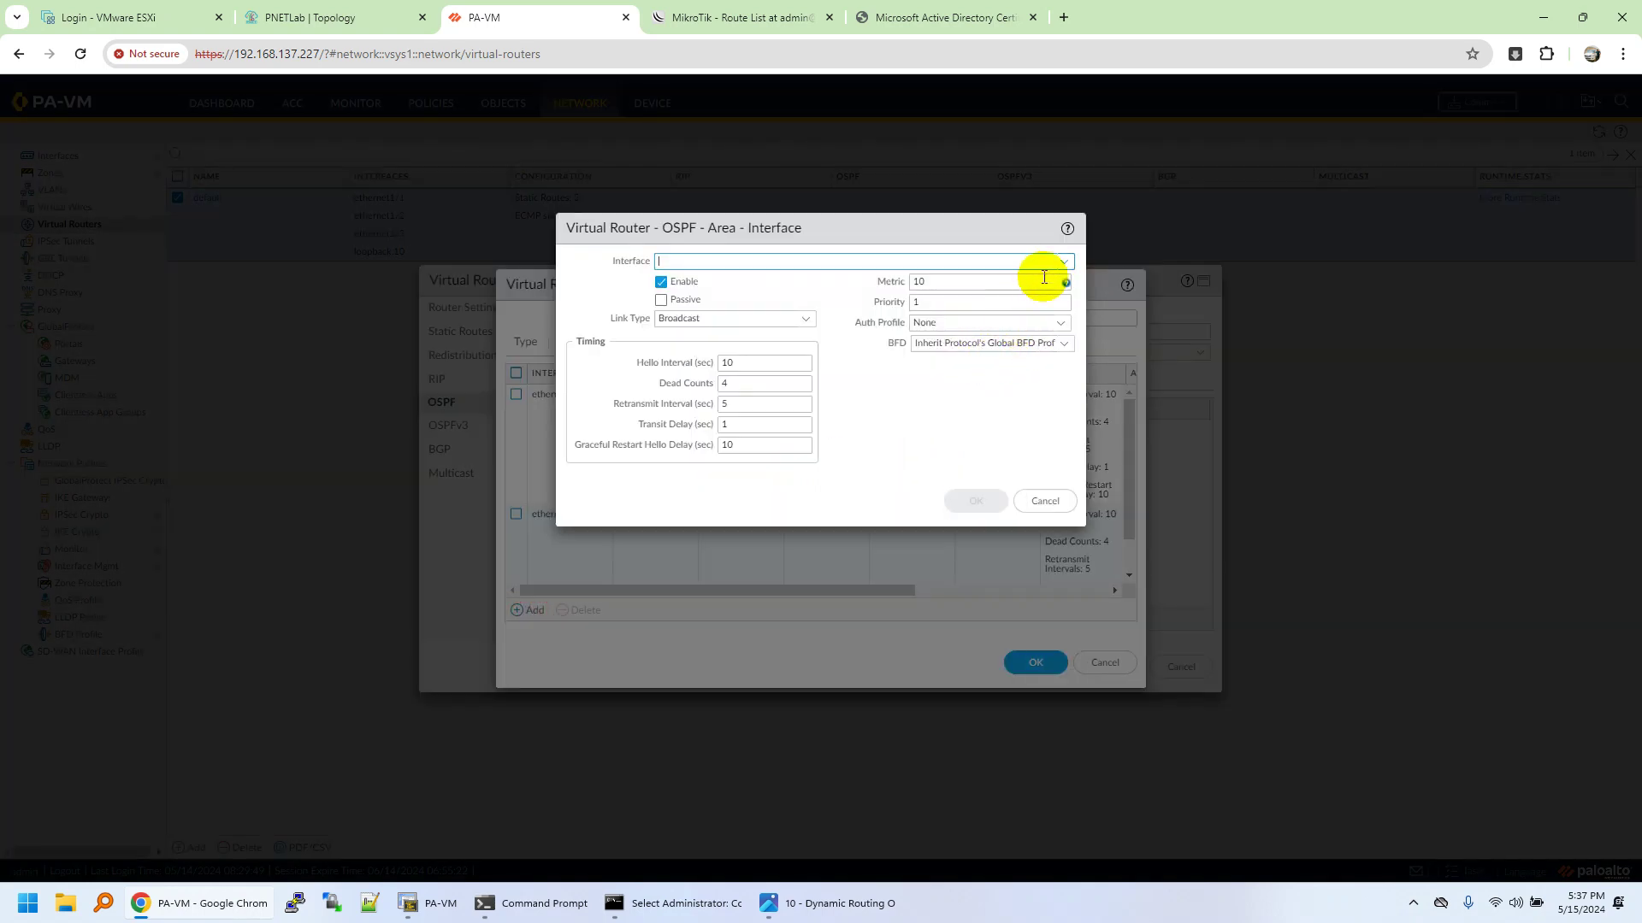
{"action": "left_click", "coordinate": [1060, 262]}
{"action": "left_click", "coordinate": [774, 323]}
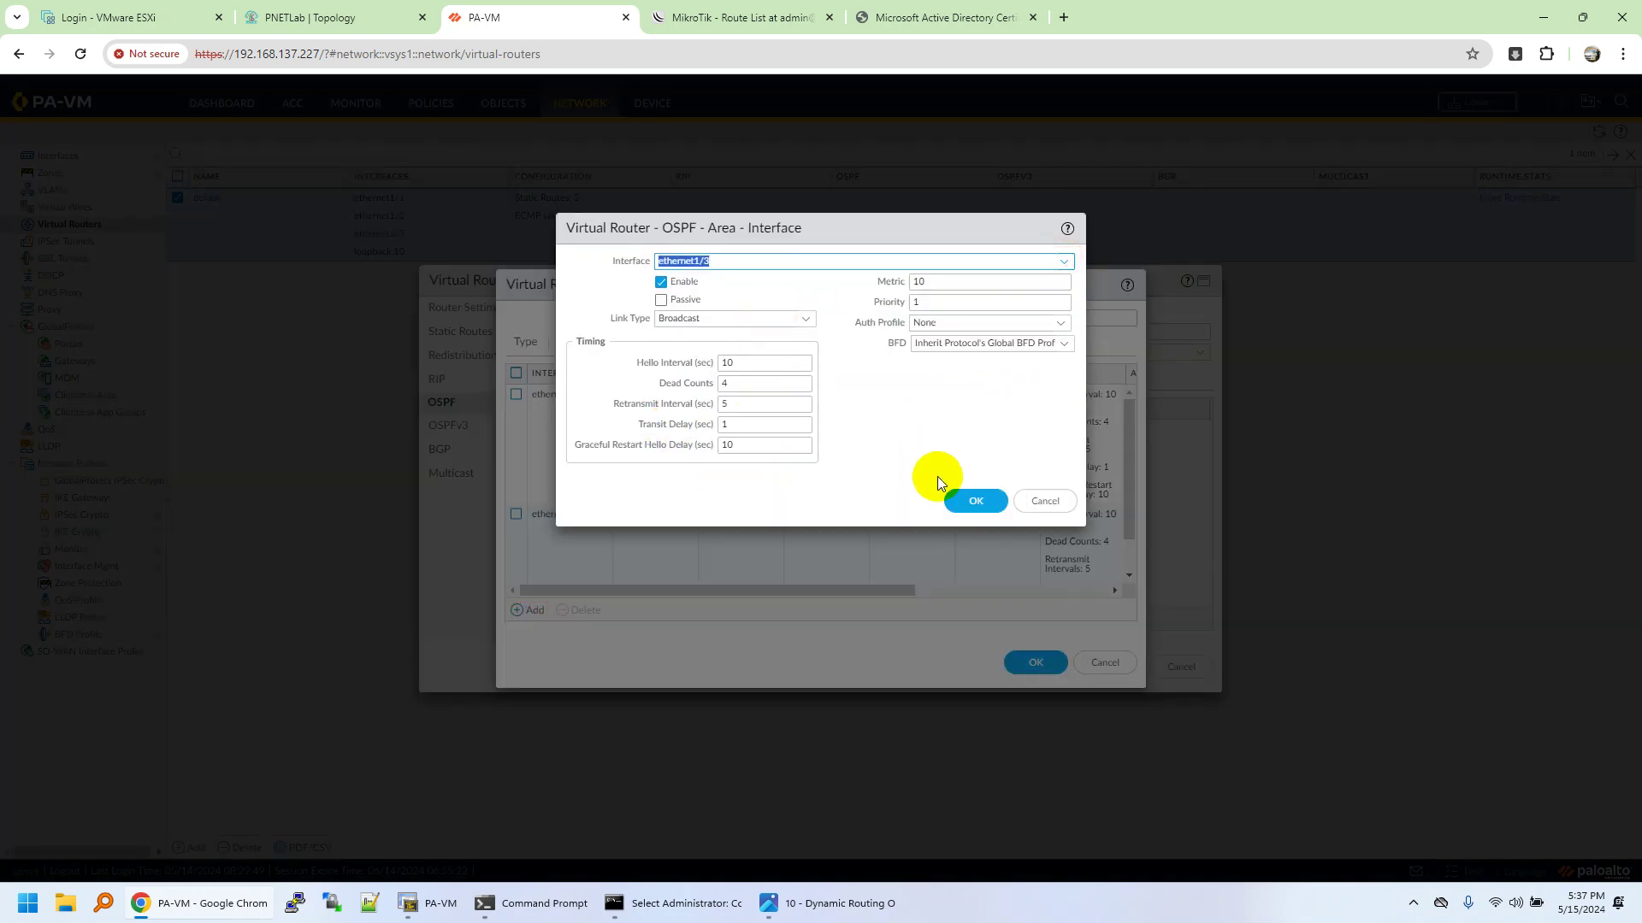
{"action": "left_click", "coordinate": [955, 499]}
Add interface loopback.10 to OSPF area 0.0.0.0 with the default settings and confirm the area.
{"action": "left_click", "coordinate": [528, 611]}
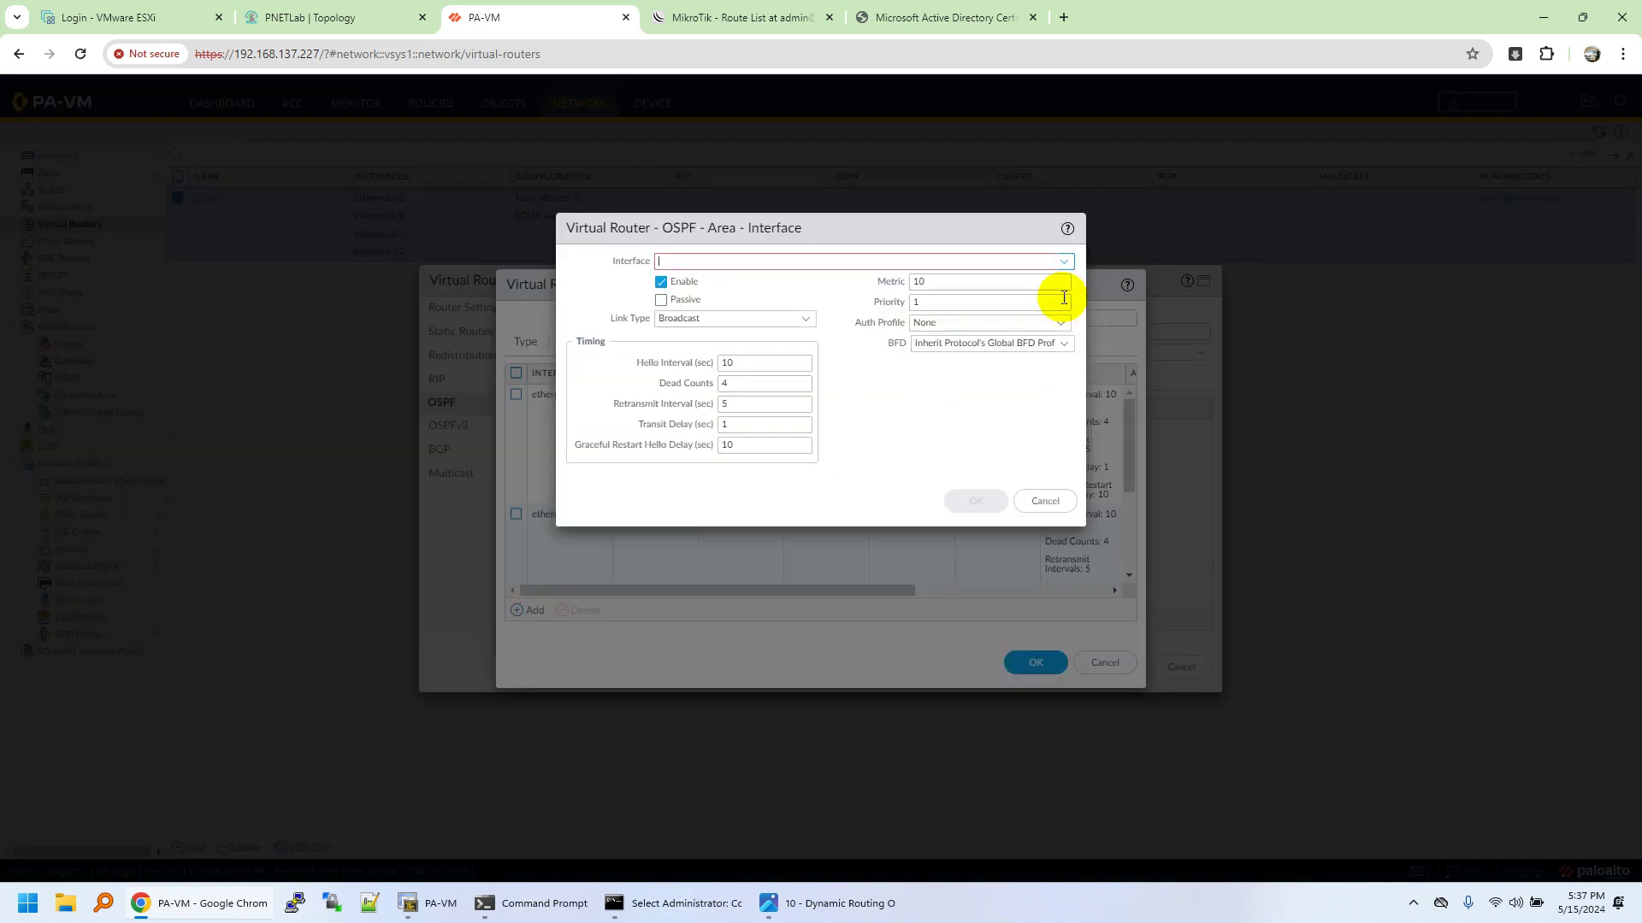
{"action": "left_click", "coordinate": [1059, 263]}
{"action": "left_click", "coordinate": [748, 337]}
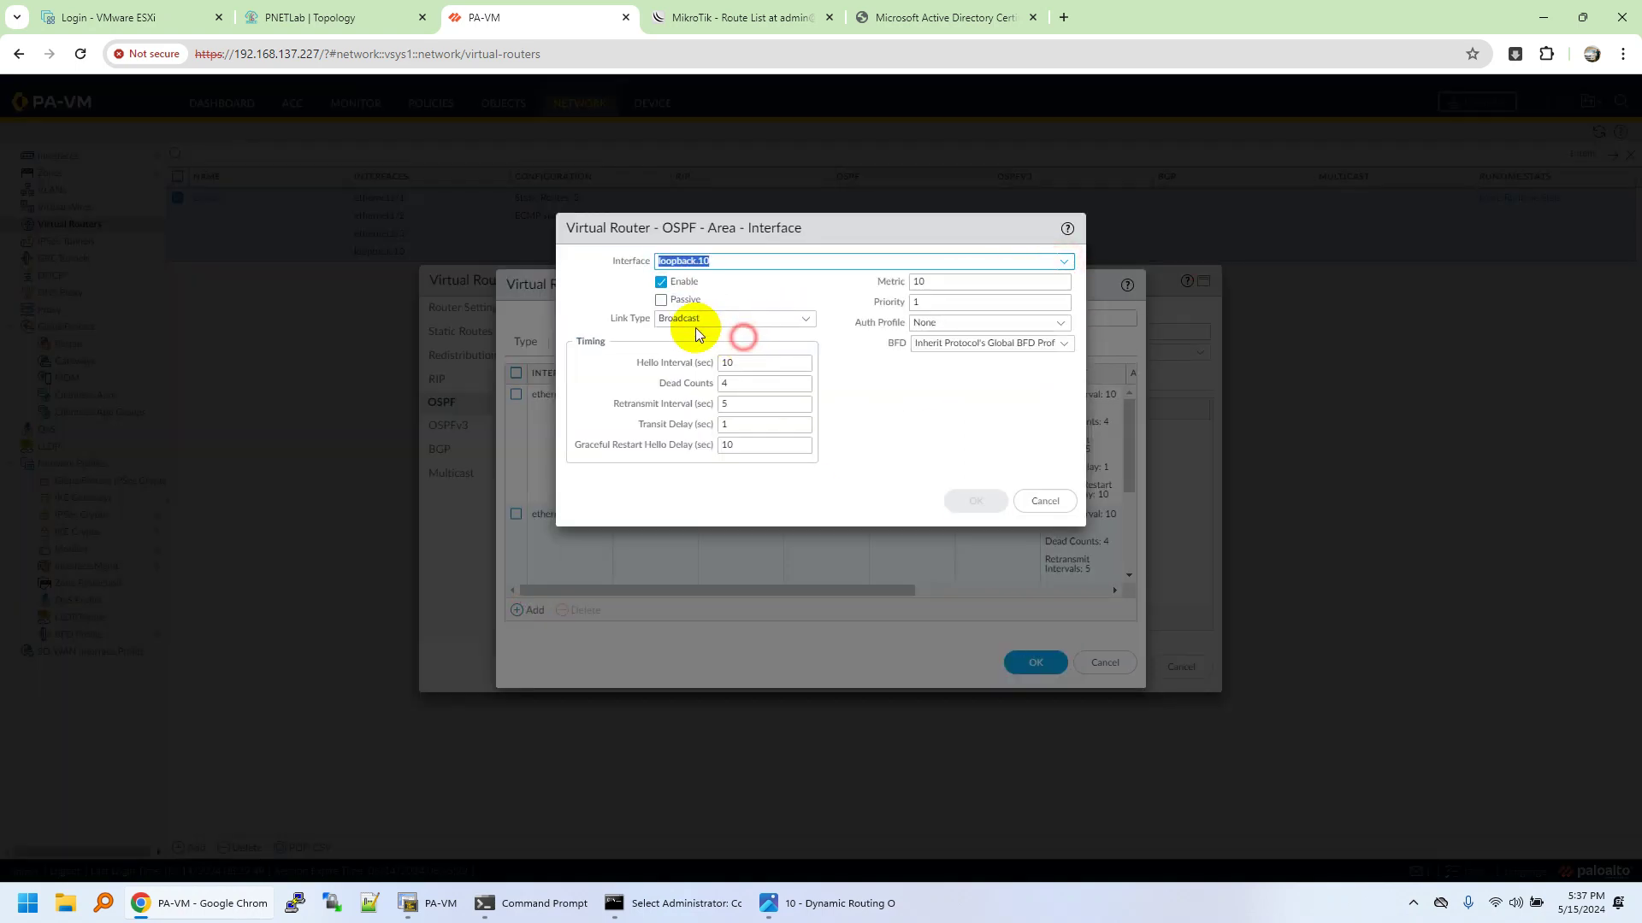
{"action": "left_click", "coordinate": [969, 500]}
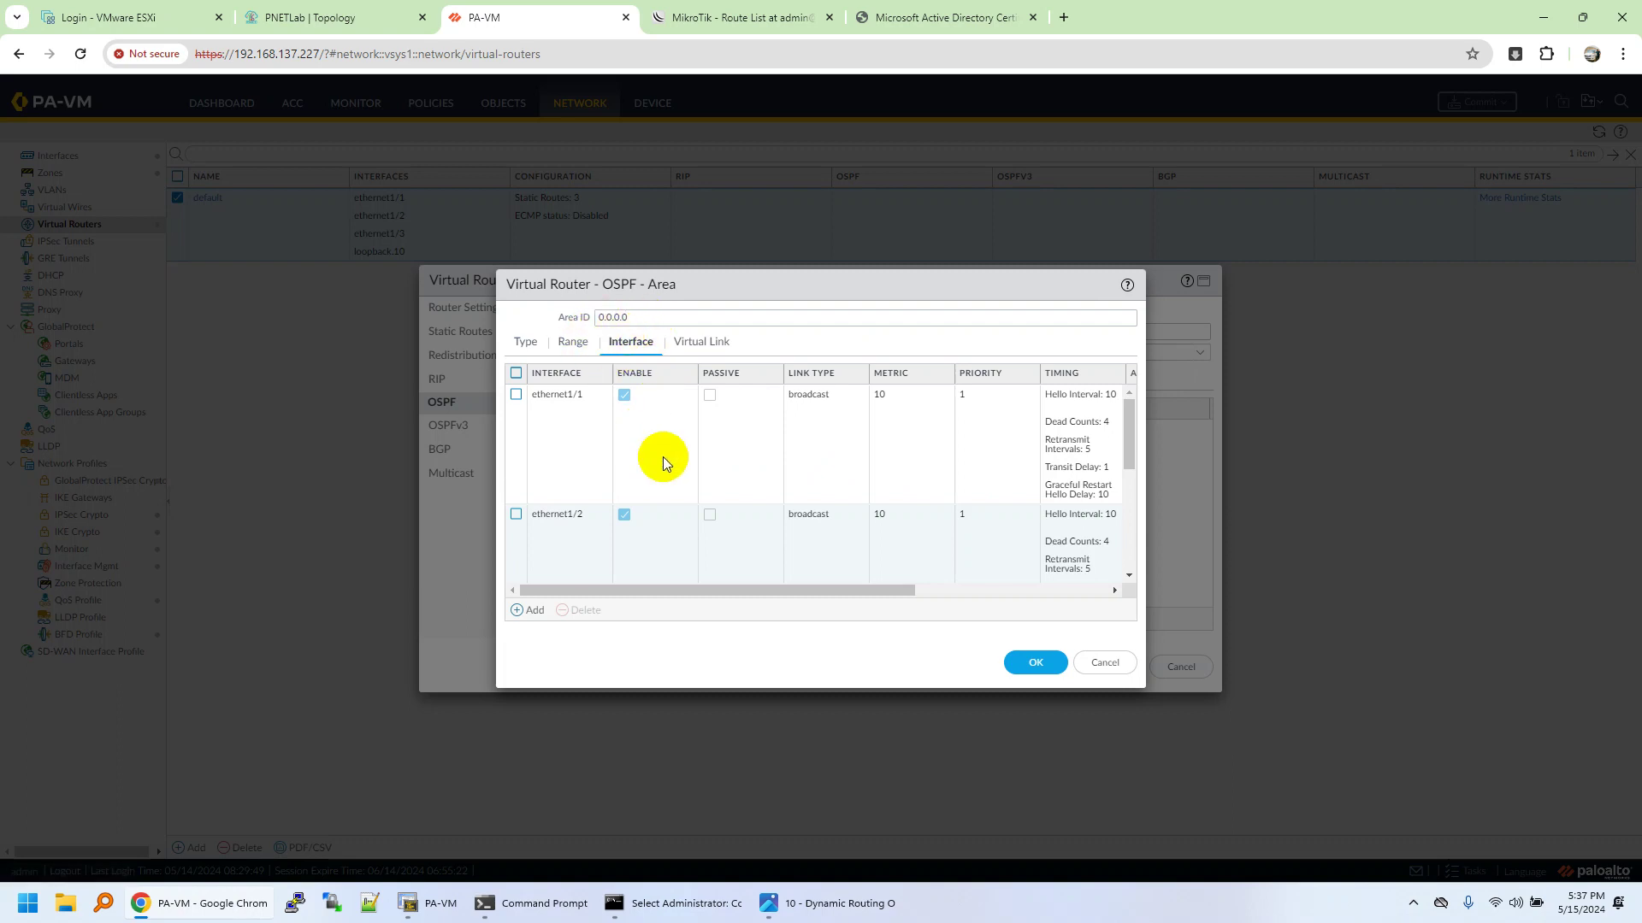
{"action": "left_click", "coordinate": [1002, 663]}
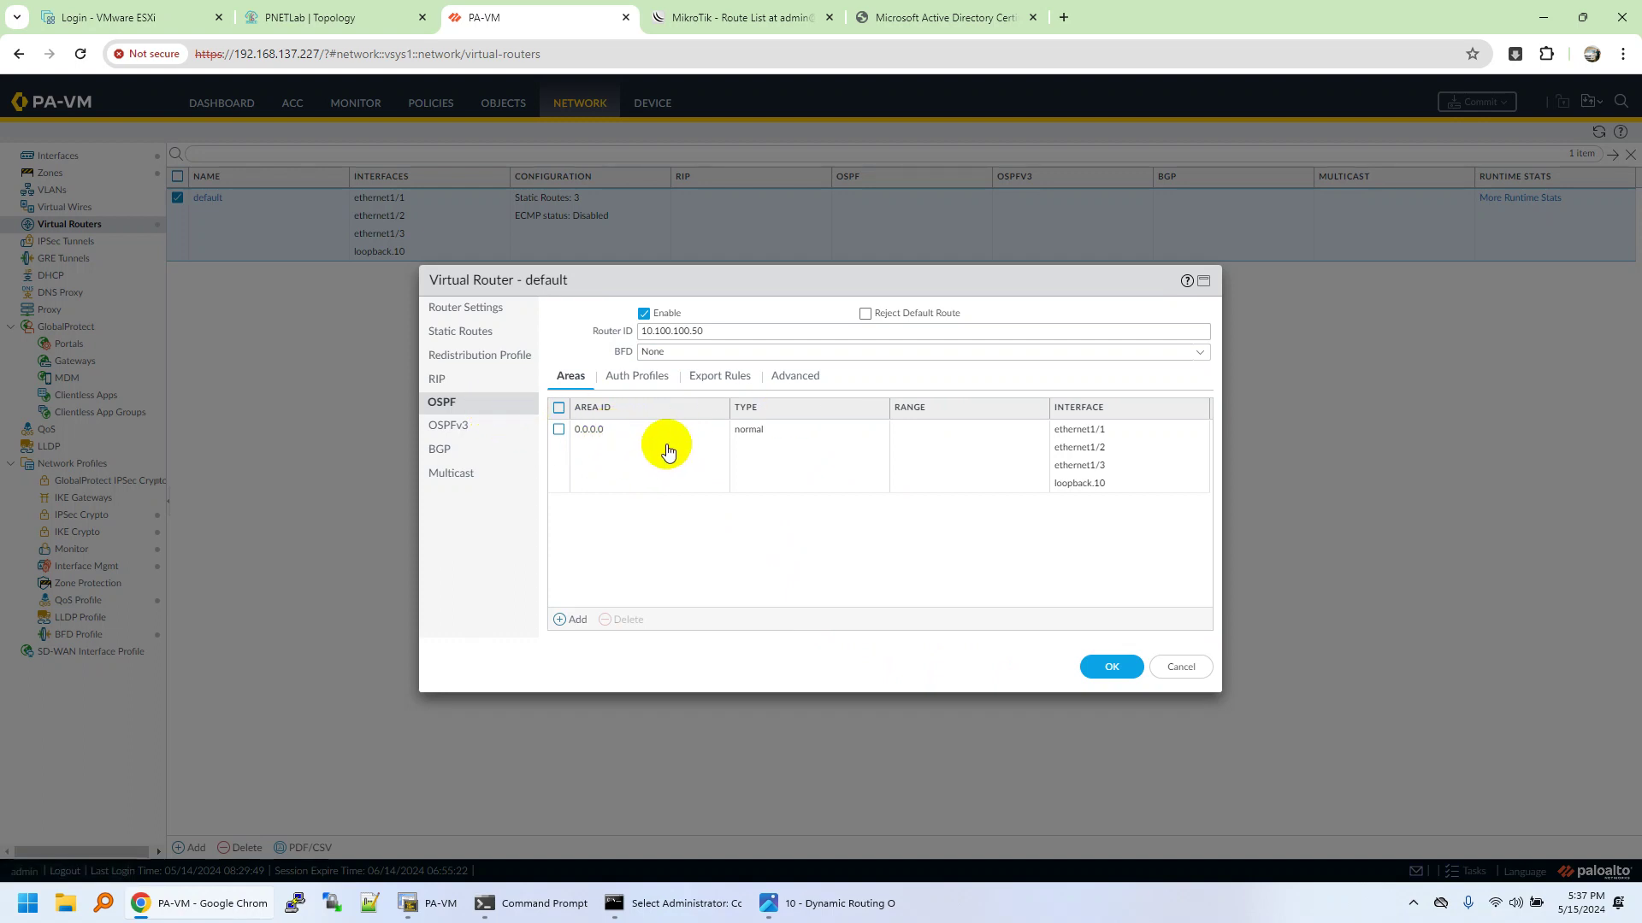
Examine the OSPF authentication profiles and export rules of the default virtual router.
{"action": "left_click", "coordinate": [636, 376]}
{"action": "left_click", "coordinate": [719, 377]}
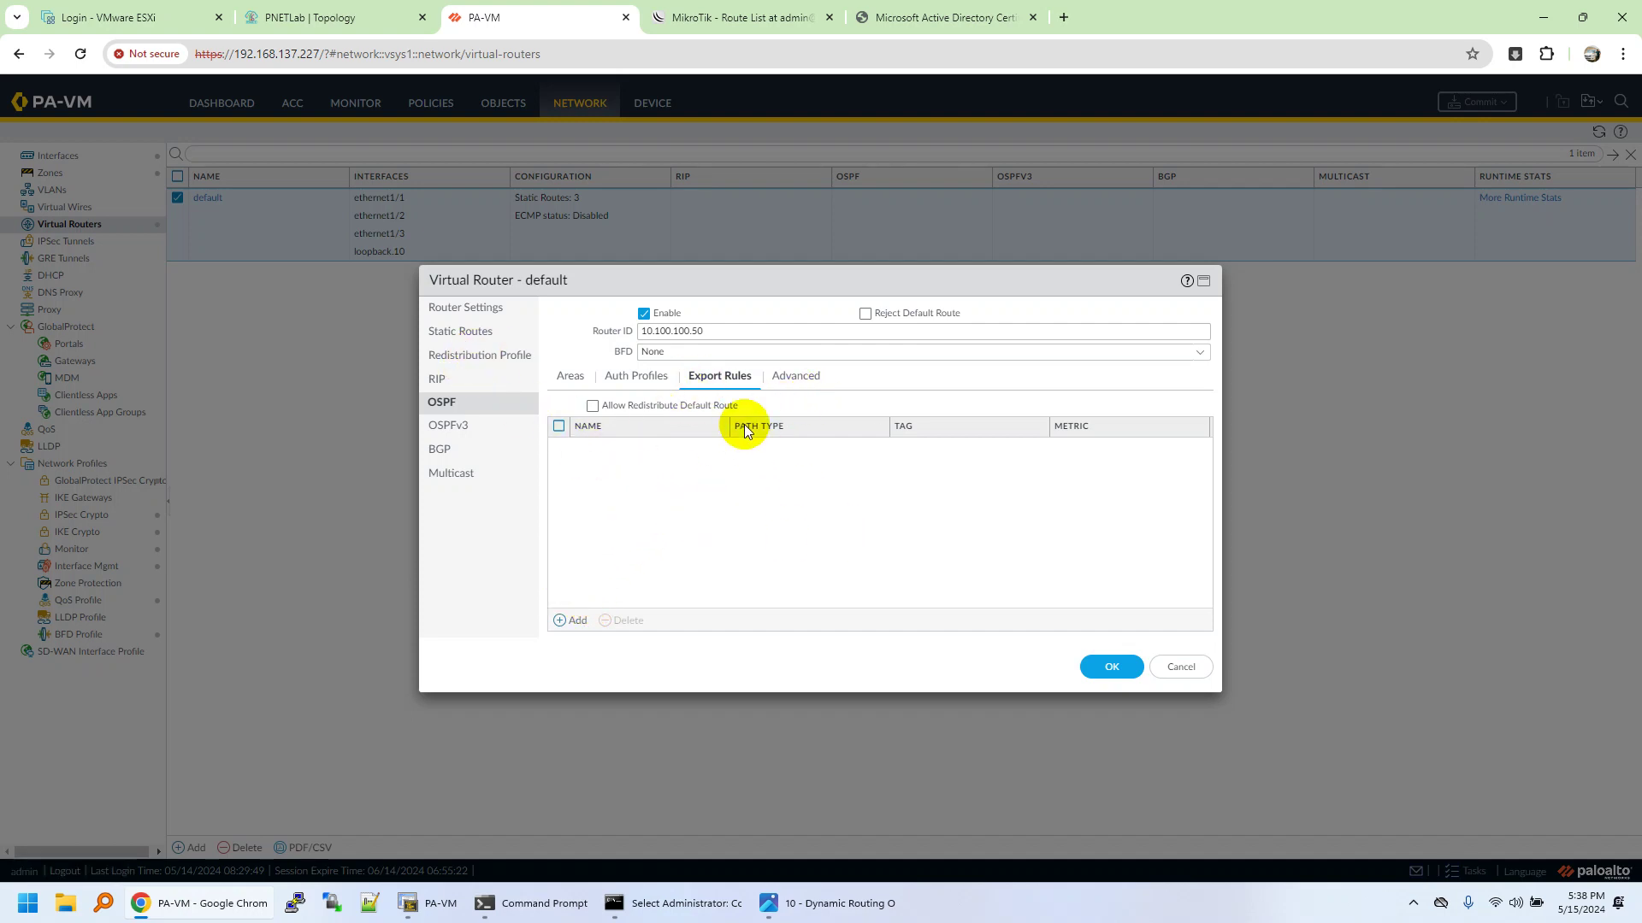
{"action": "left_click", "coordinate": [571, 376]}
{"action": "left_click", "coordinate": [621, 383]}
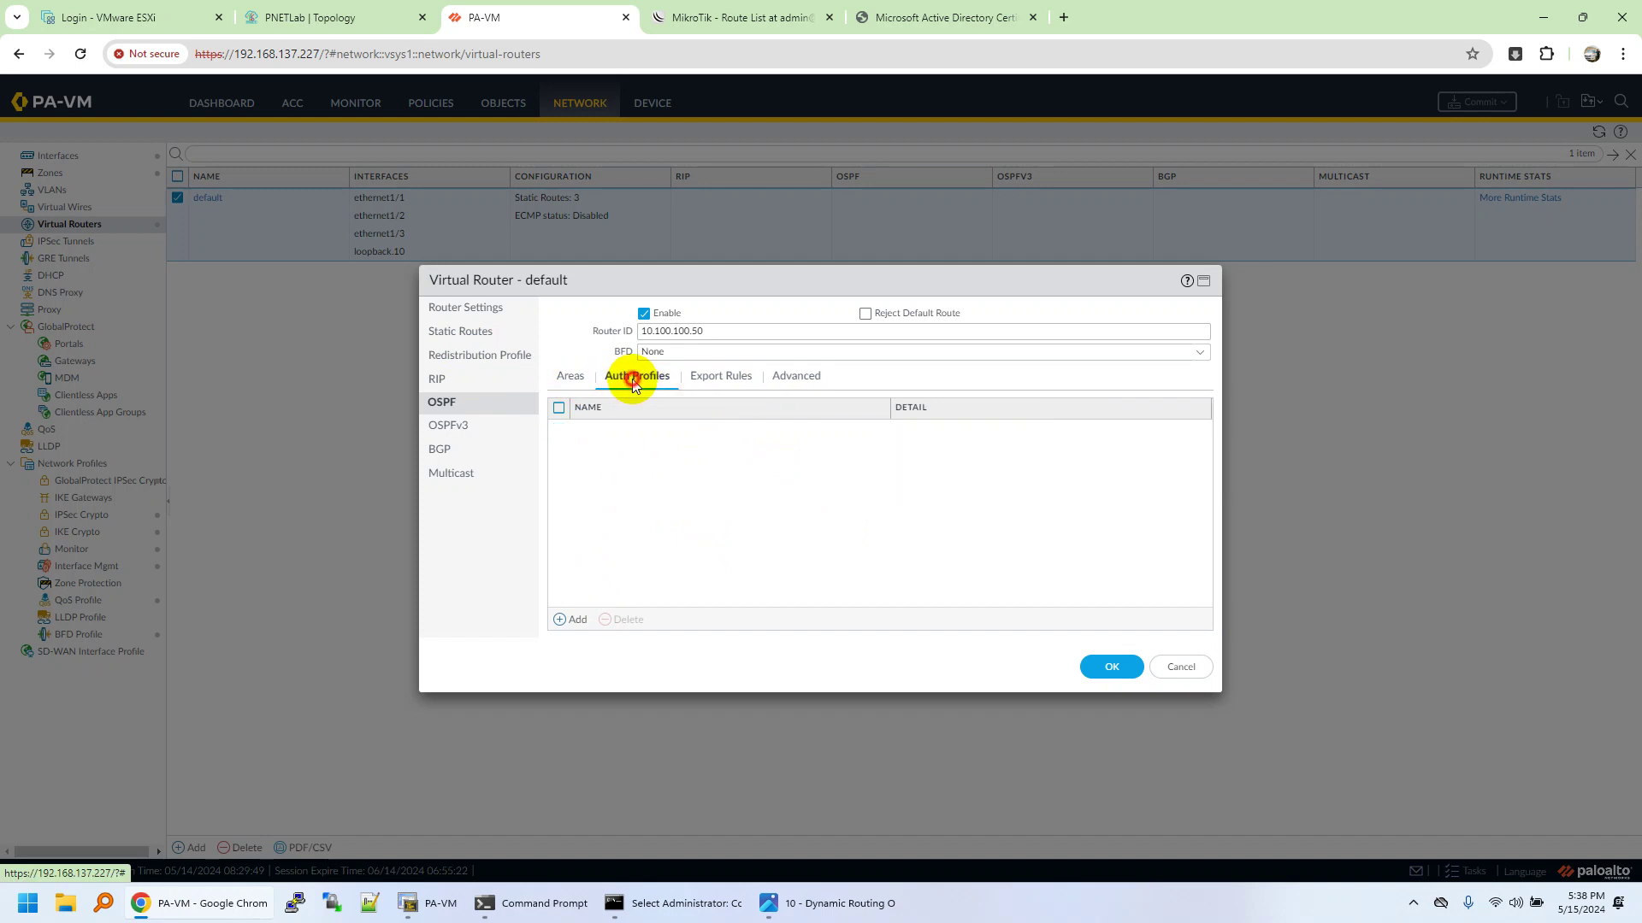
{"action": "left_click", "coordinate": [714, 377]}
{"action": "left_click", "coordinate": [560, 377]}
Make interface loopback.10 passive in OSPF area 0.0.0.0 and confirm the area.
{"action": "left_click", "coordinate": [623, 433]}
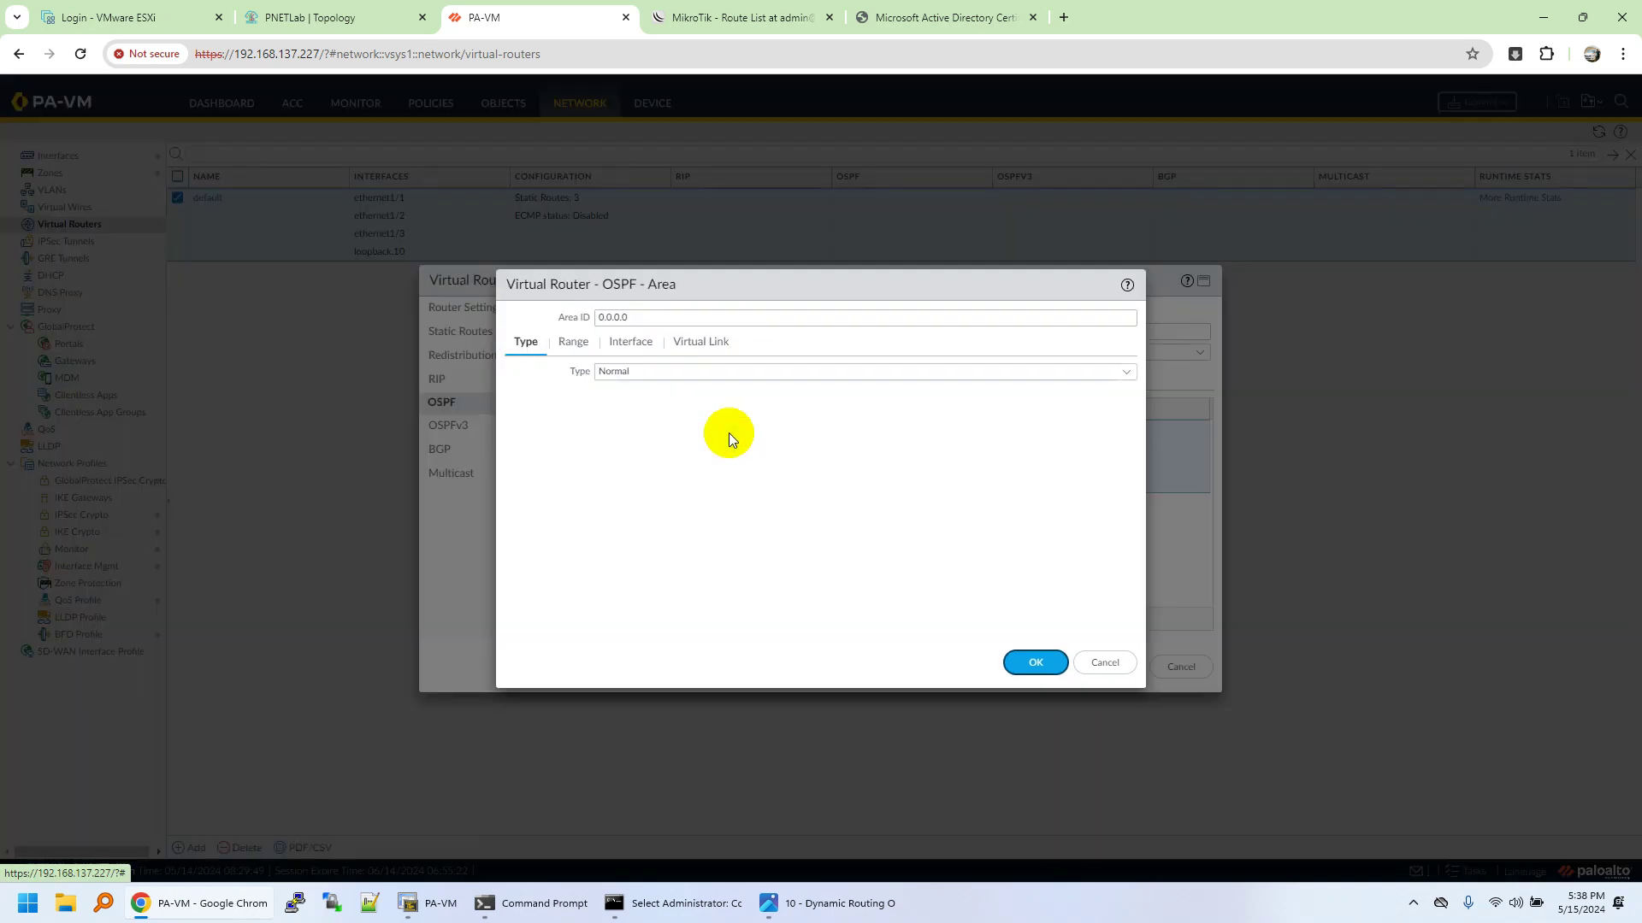
{"action": "left_click", "coordinate": [573, 343]}
{"action": "left_click", "coordinate": [631, 345]}
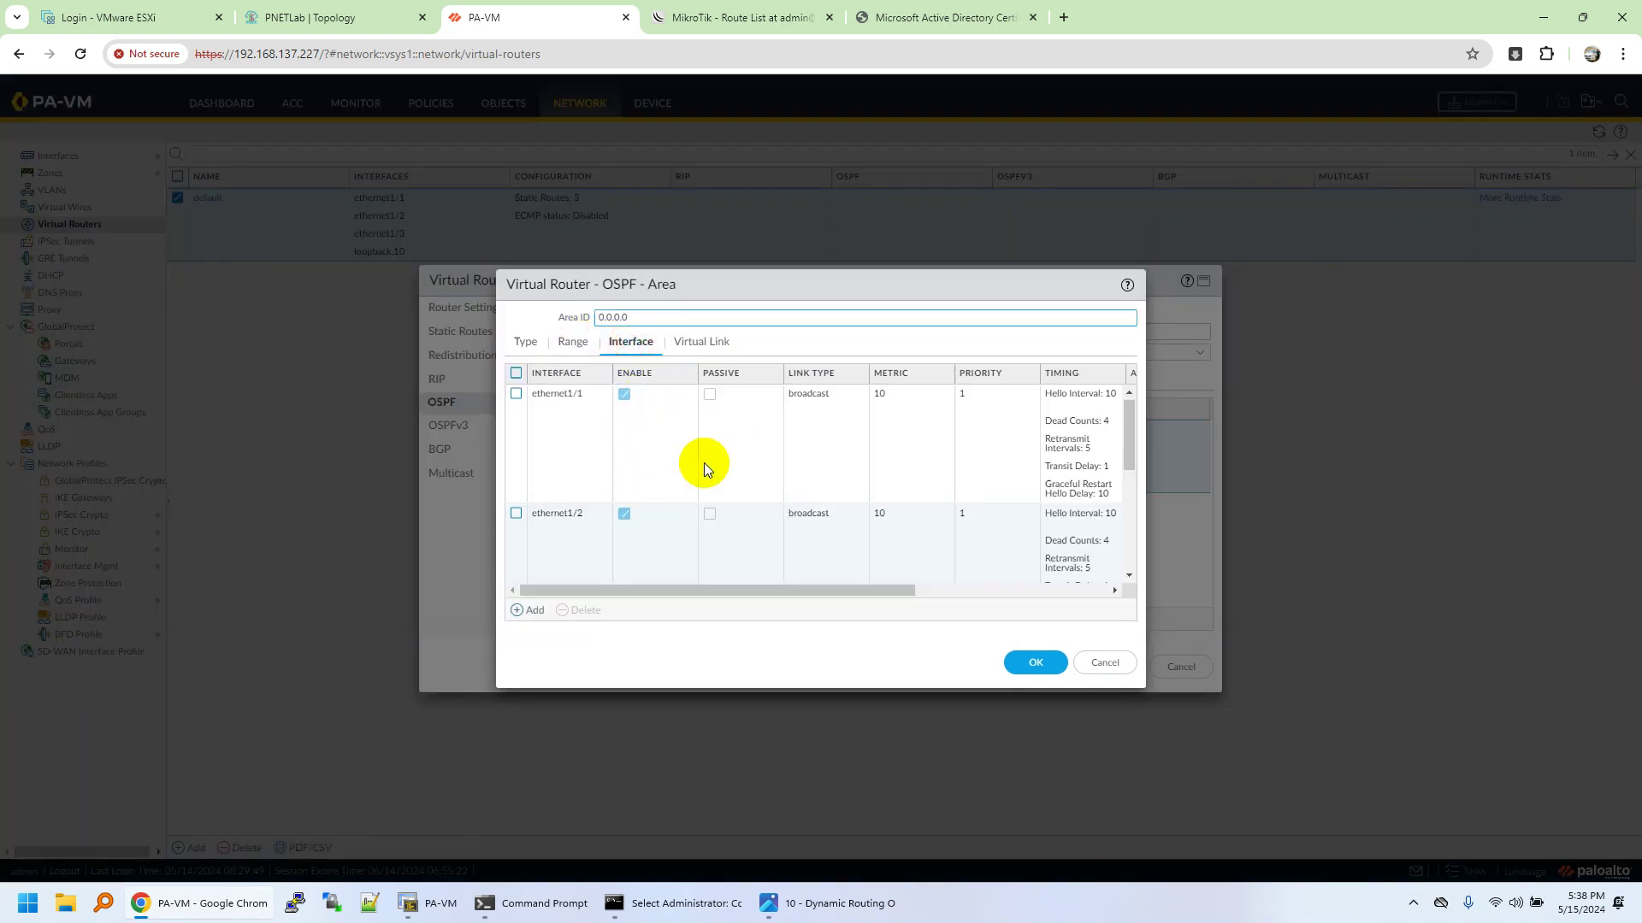
{"action": "scroll", "coordinate": [699, 479], "scroll_direction": "down", "scroll_amount": 2}
{"action": "left_click", "coordinate": [556, 476]}
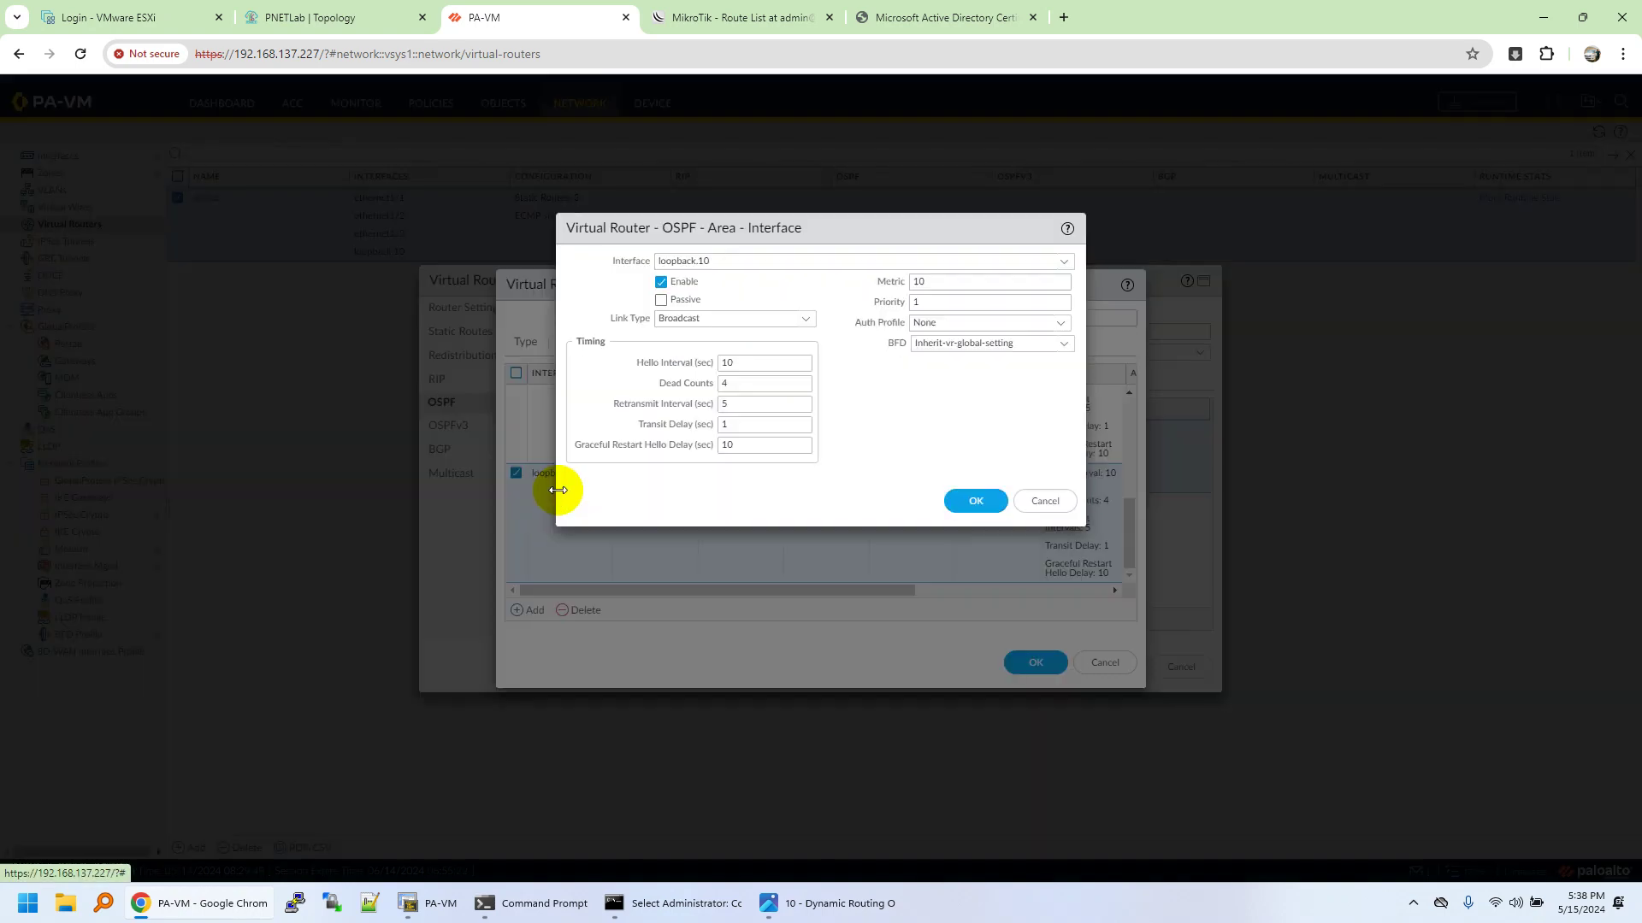
{"action": "left_click", "coordinate": [663, 300]}
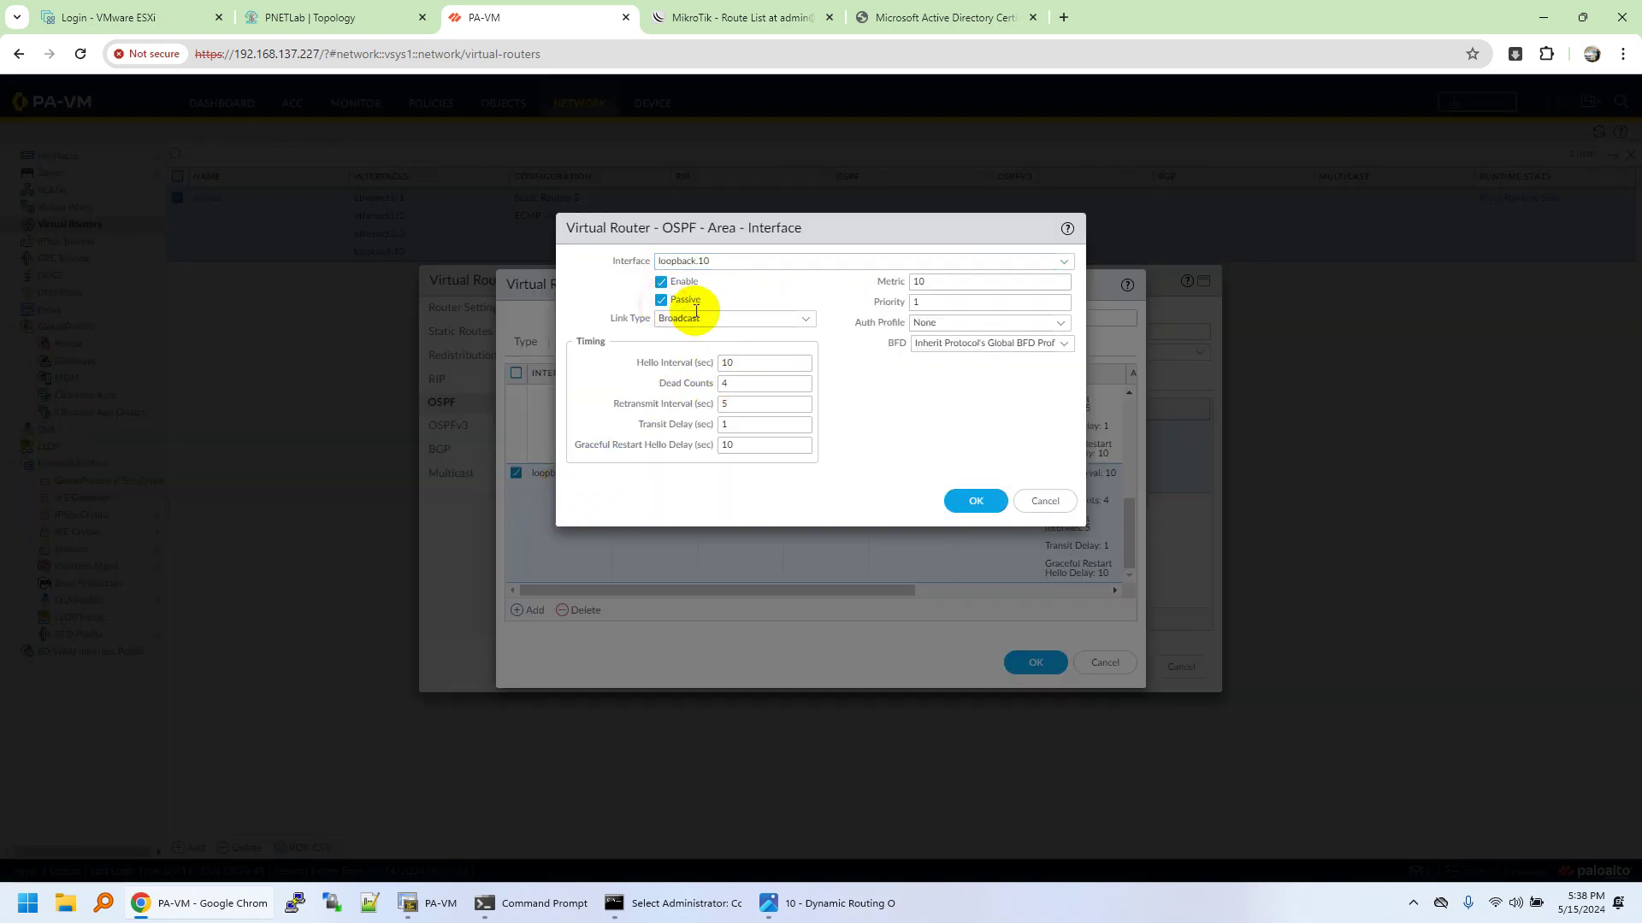
{"action": "left_click", "coordinate": [968, 501]}
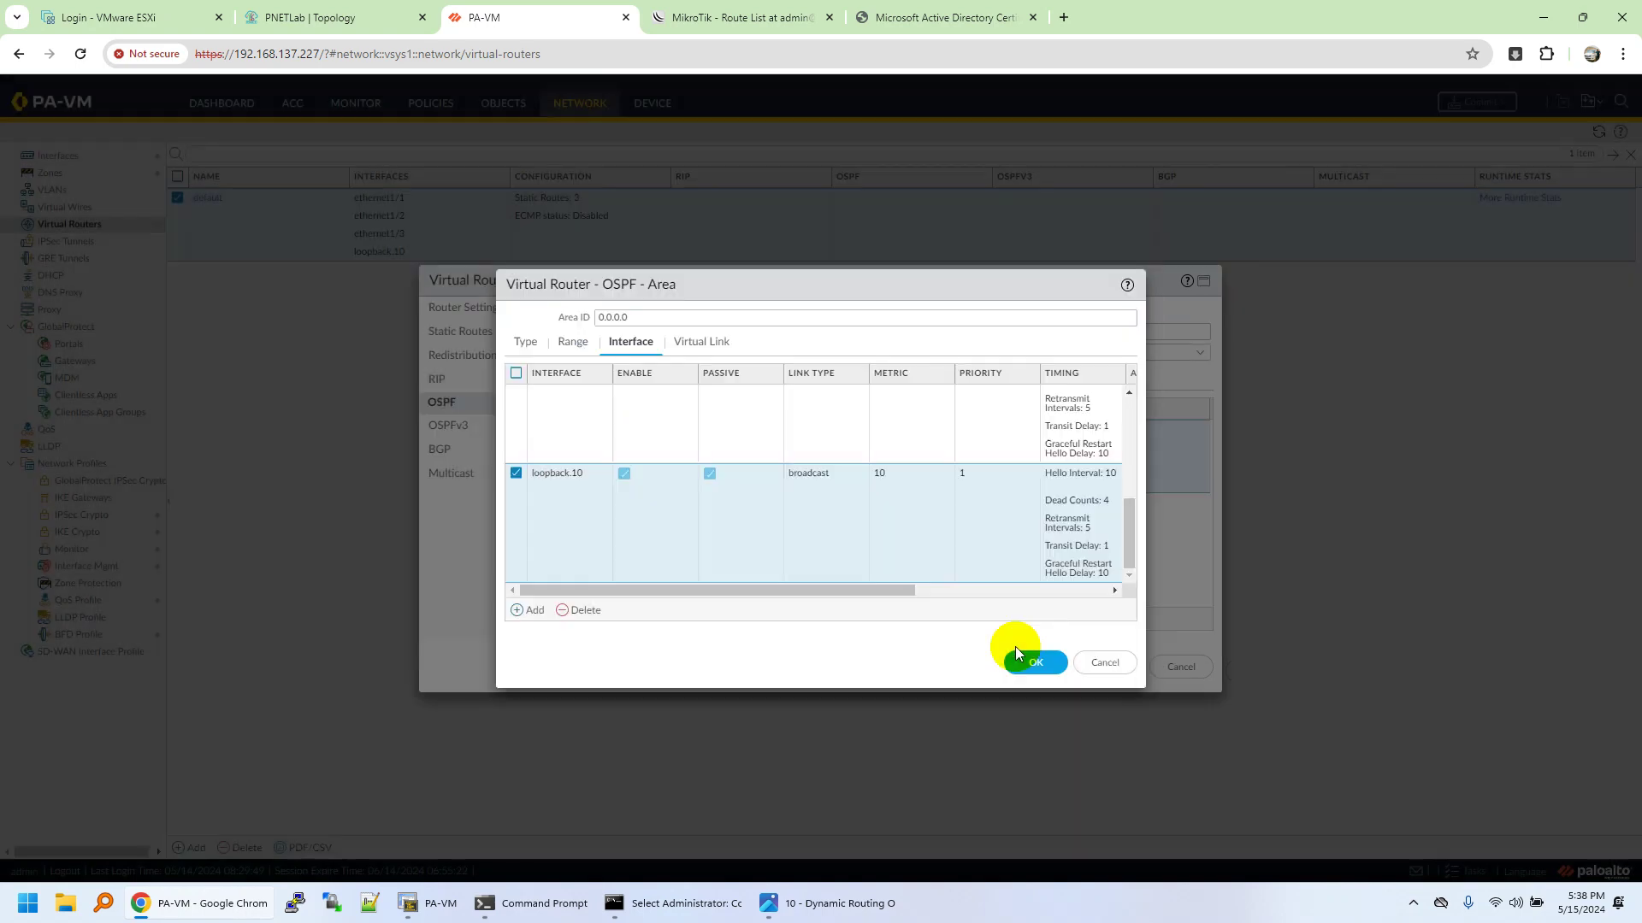
{"action": "left_click", "coordinate": [952, 590]}
{"action": "left_click", "coordinate": [1036, 663]}
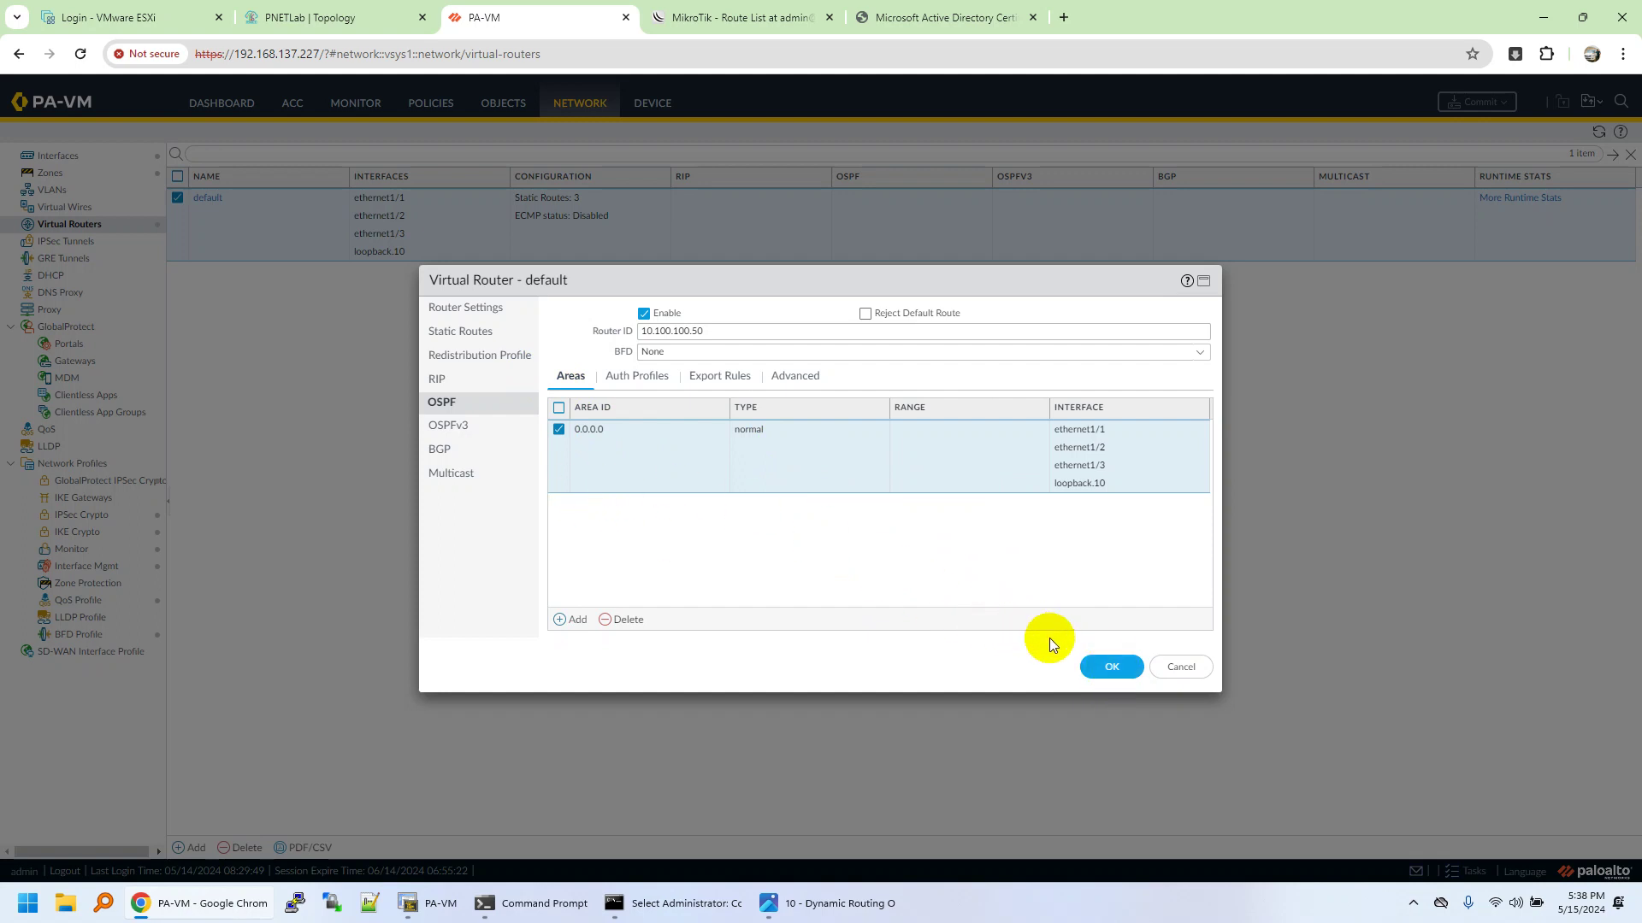
Save the default virtual router's OSPF settings and commit all changes to the firewall.
{"action": "left_click", "coordinate": [1109, 672]}
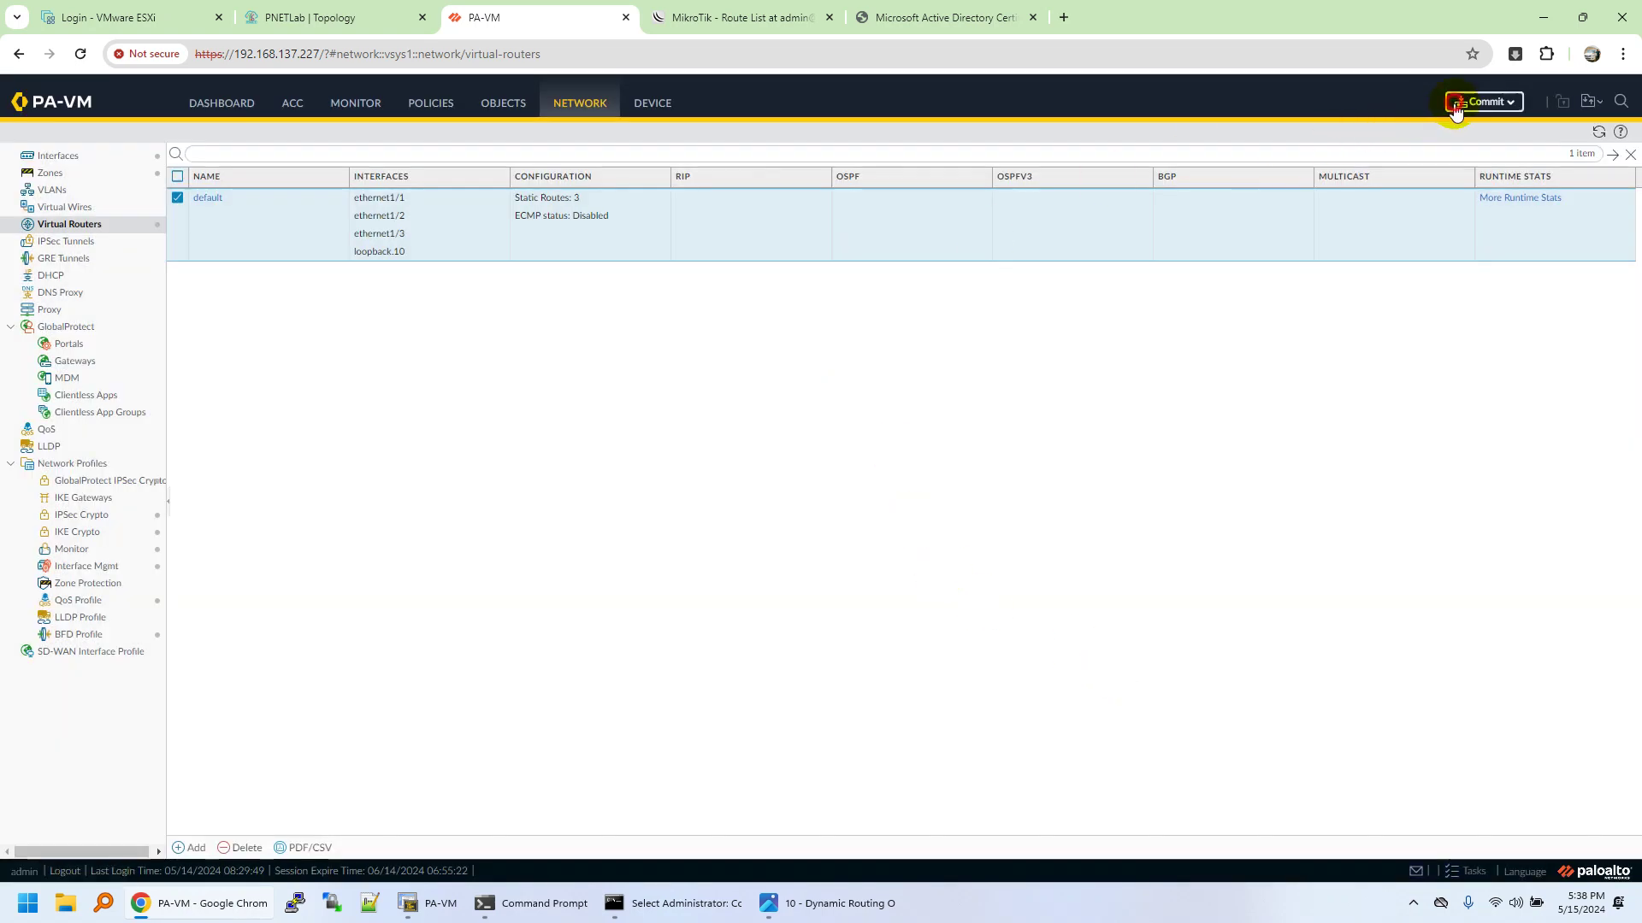
{"action": "left_click", "coordinate": [1455, 109]}
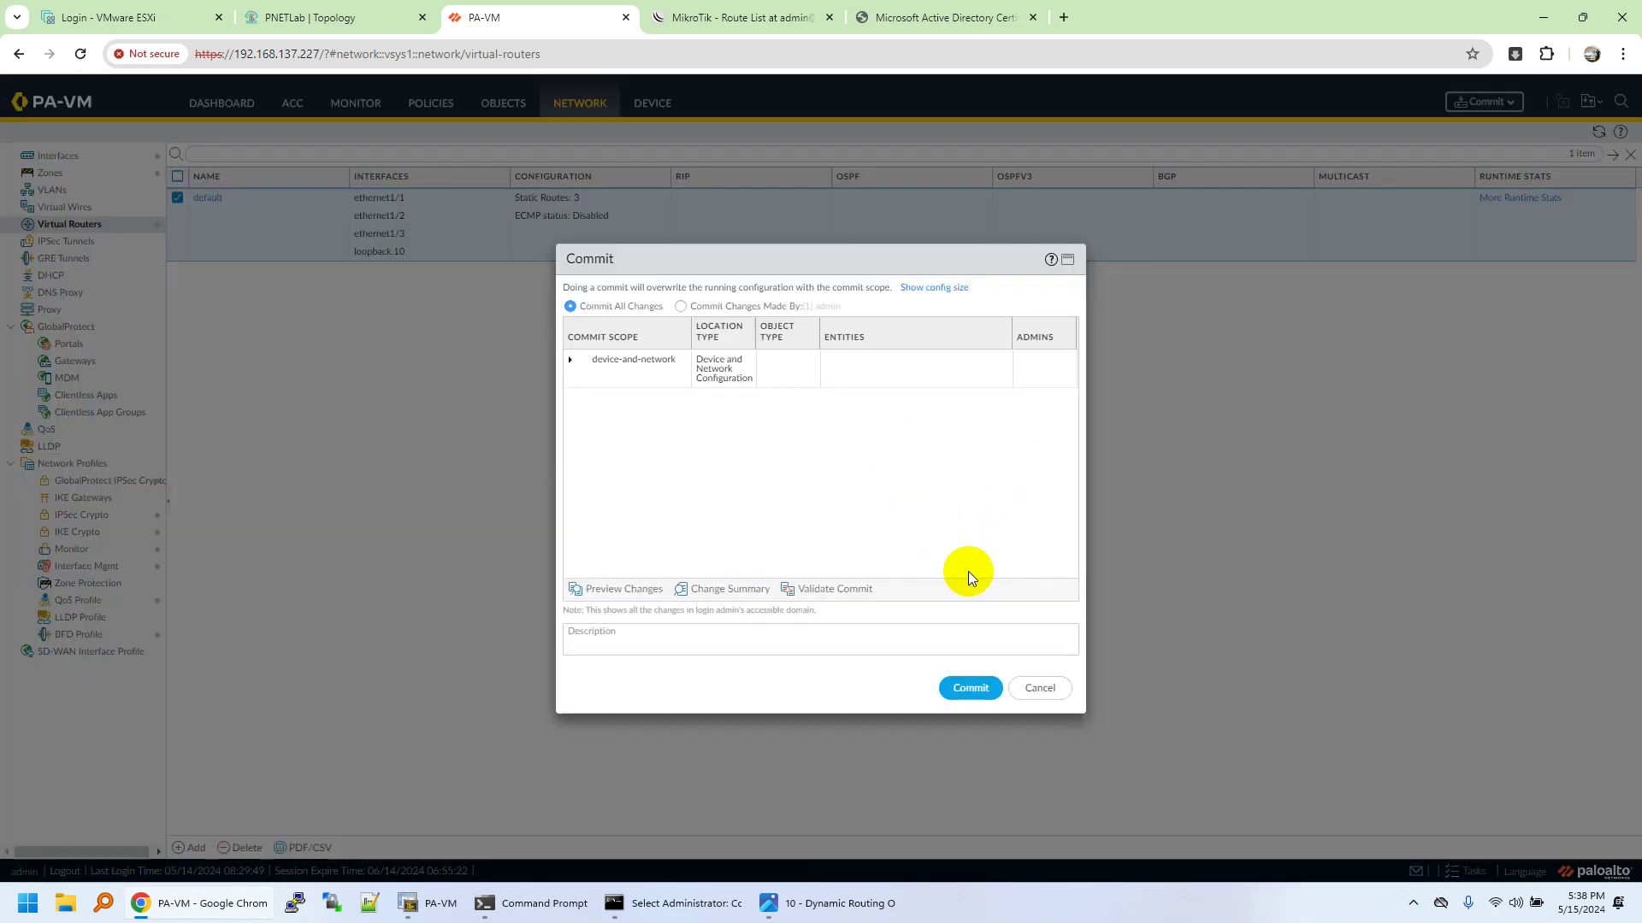
{"action": "left_click", "coordinate": [957, 687]}
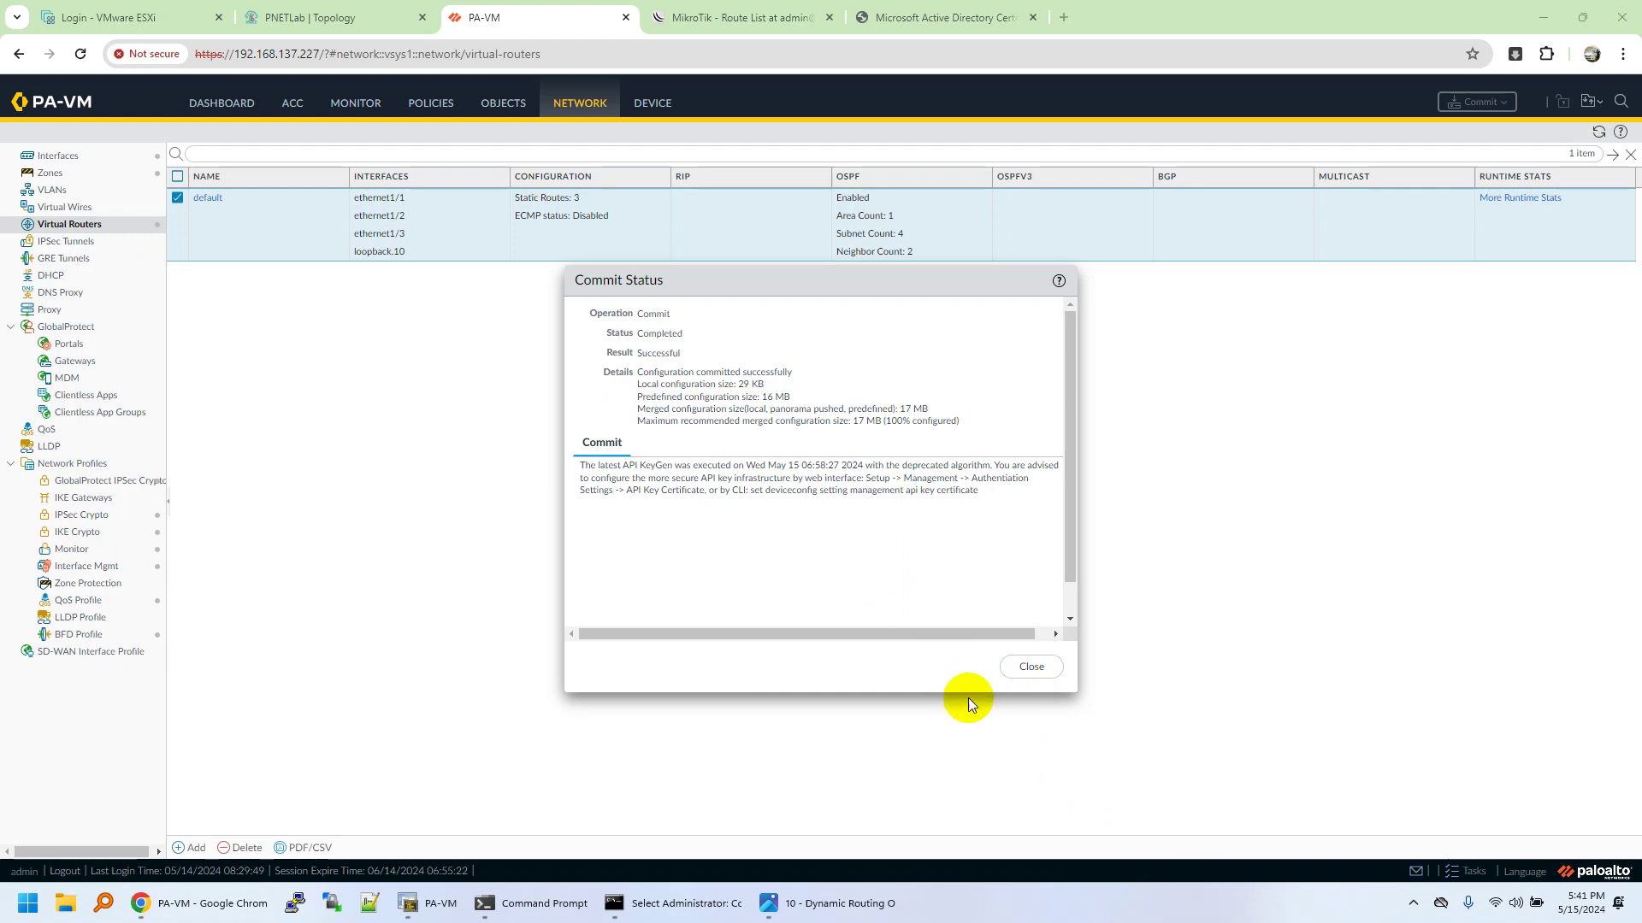
{"action": "left_click", "coordinate": [1032, 668]}
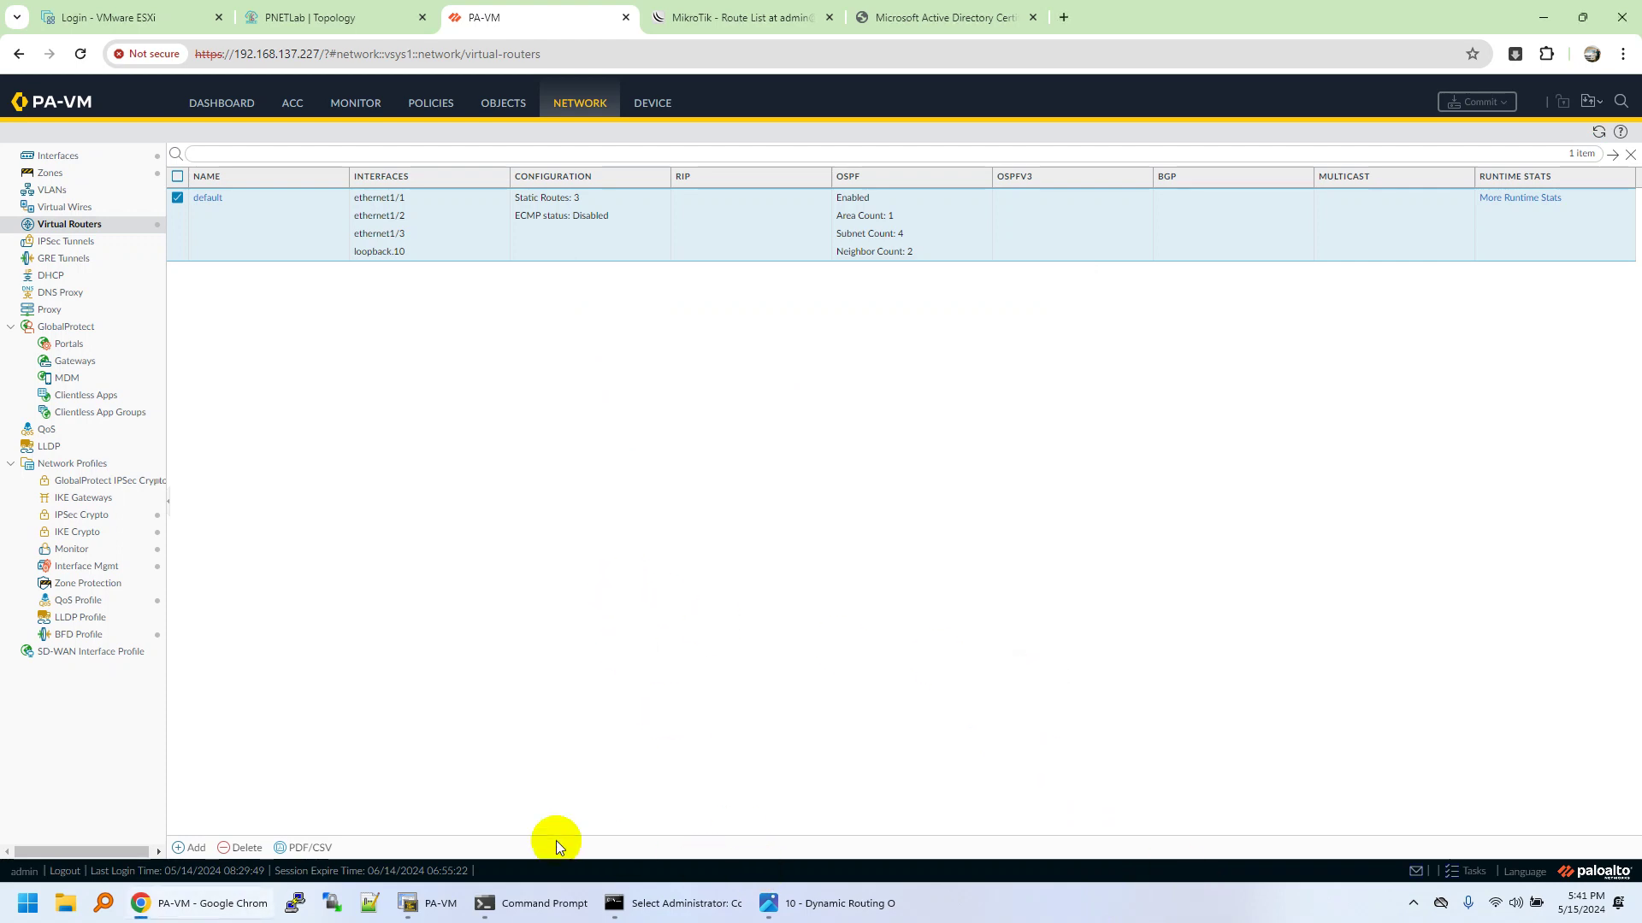
Switch to the LAN-SW terminal session, checking the switch in the topology, and list its interfaces with sh ip int brief.
{"action": "left_click", "coordinate": [432, 902]}
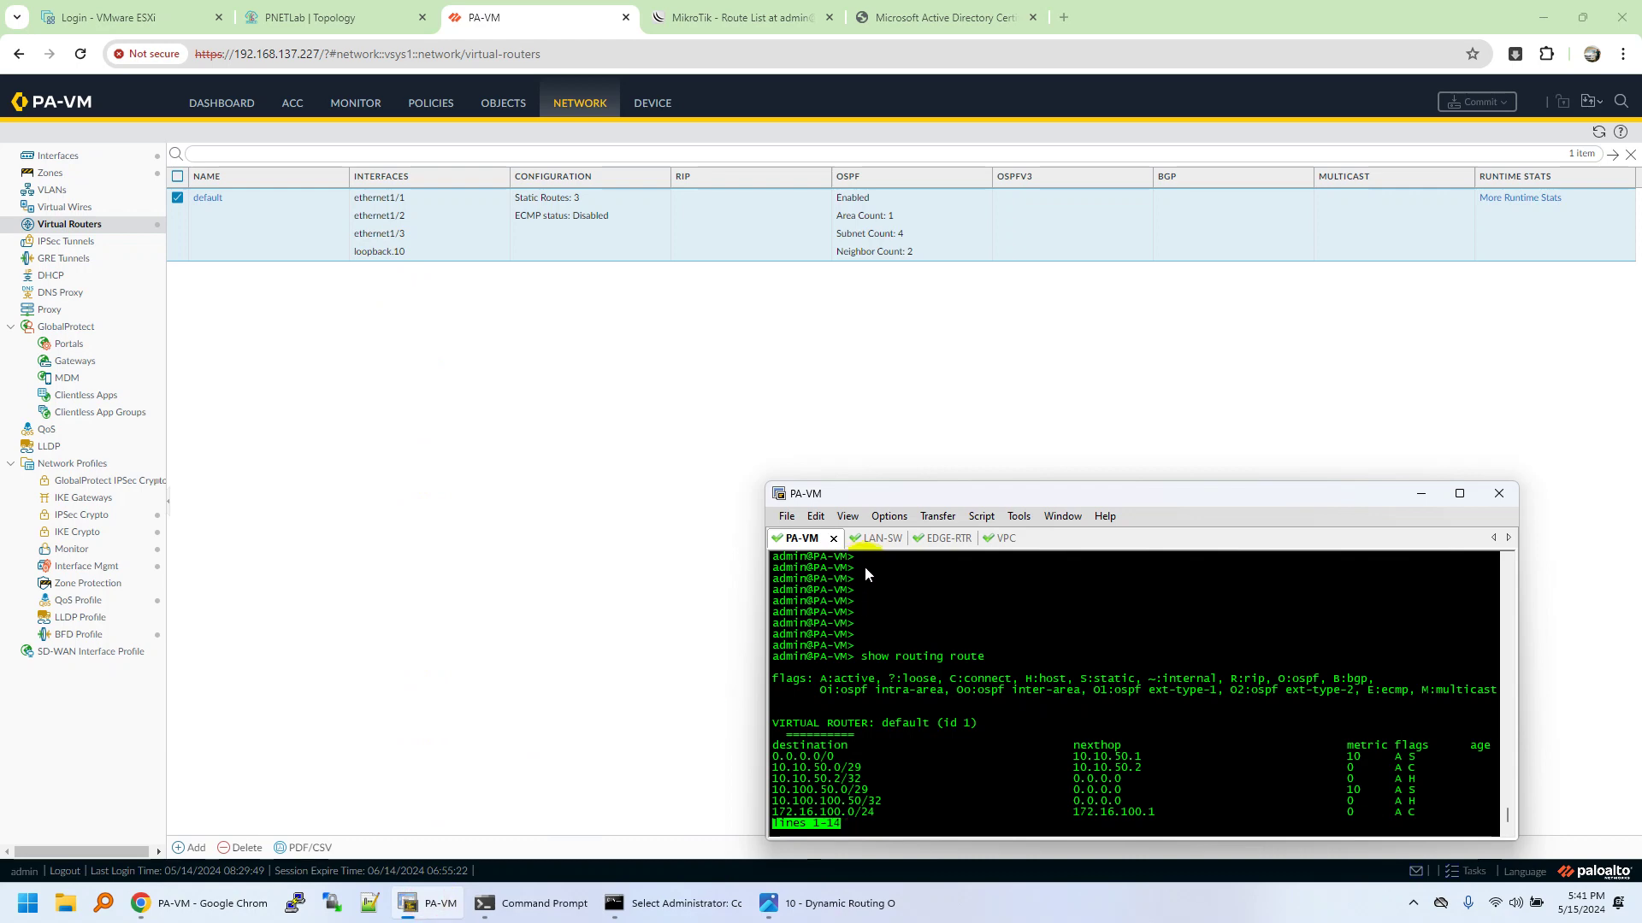
{"action": "left_click", "coordinate": [883, 538]}
{"action": "left_click", "coordinate": [312, 17]}
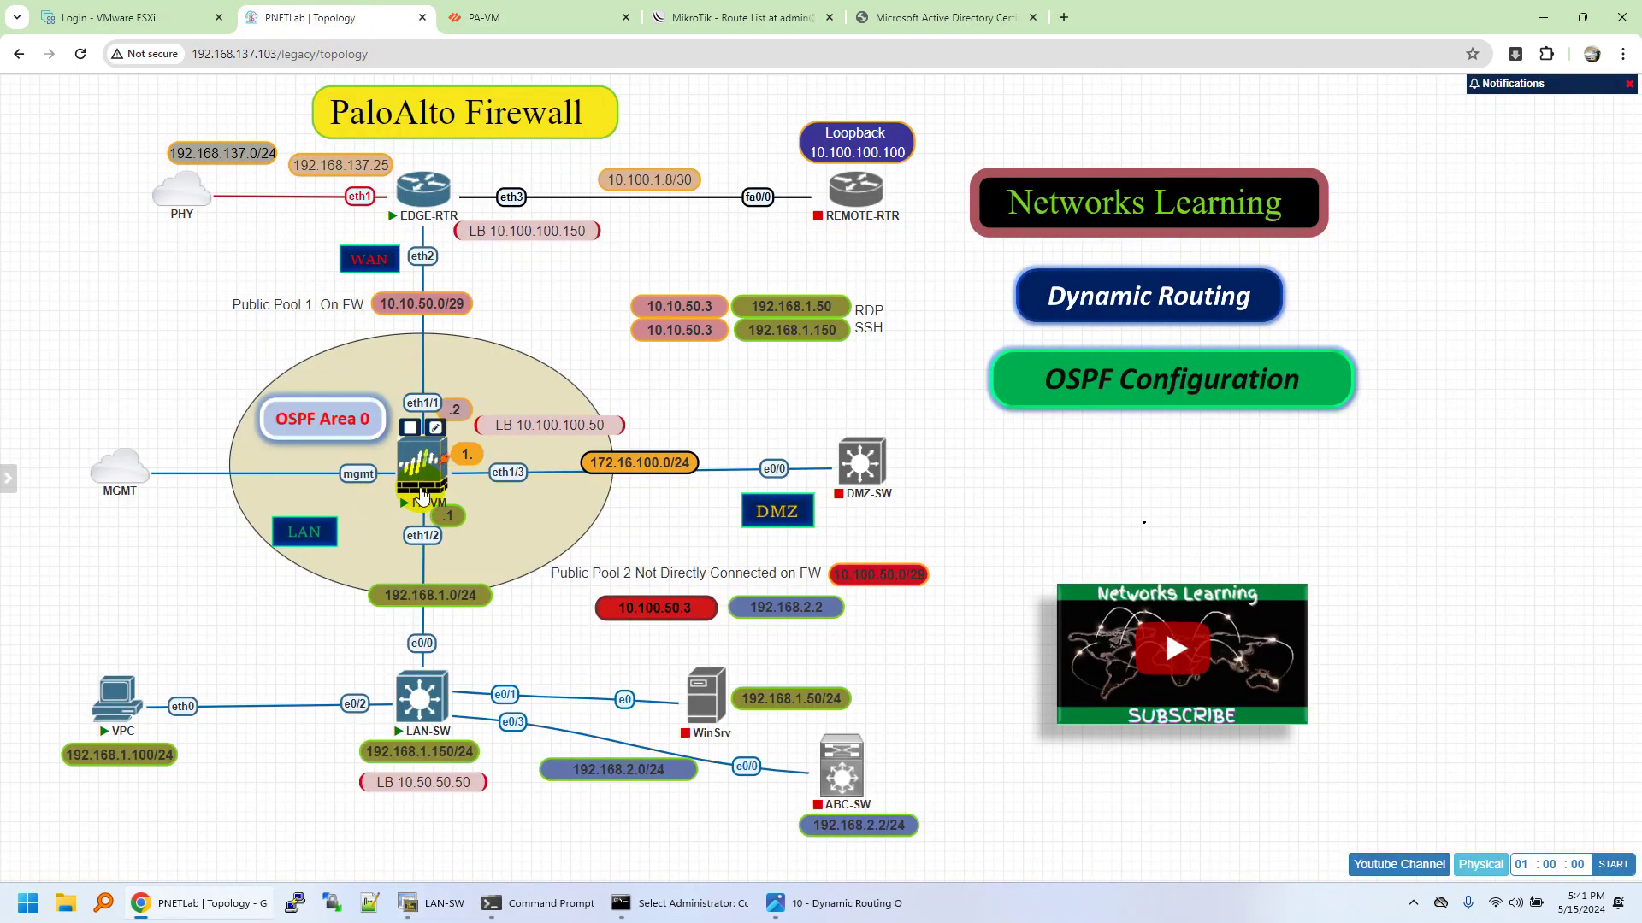
{"action": "left_click", "coordinate": [440, 902]}
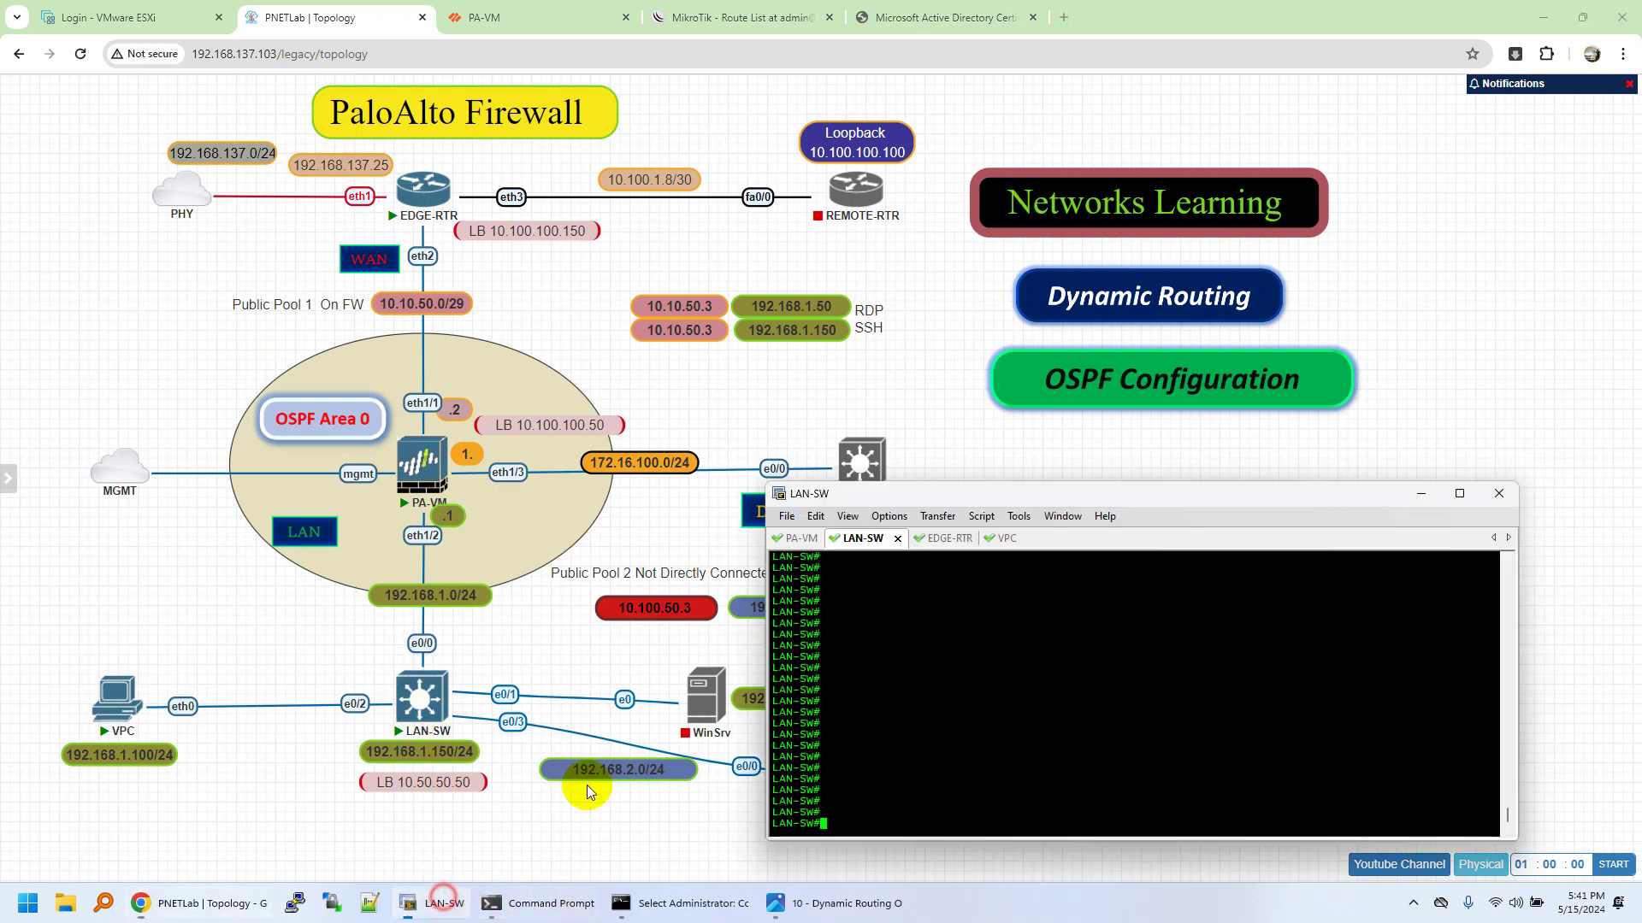
{"action": "left_click", "coordinate": [971, 643]}
{"action": "type", "text": "s"}
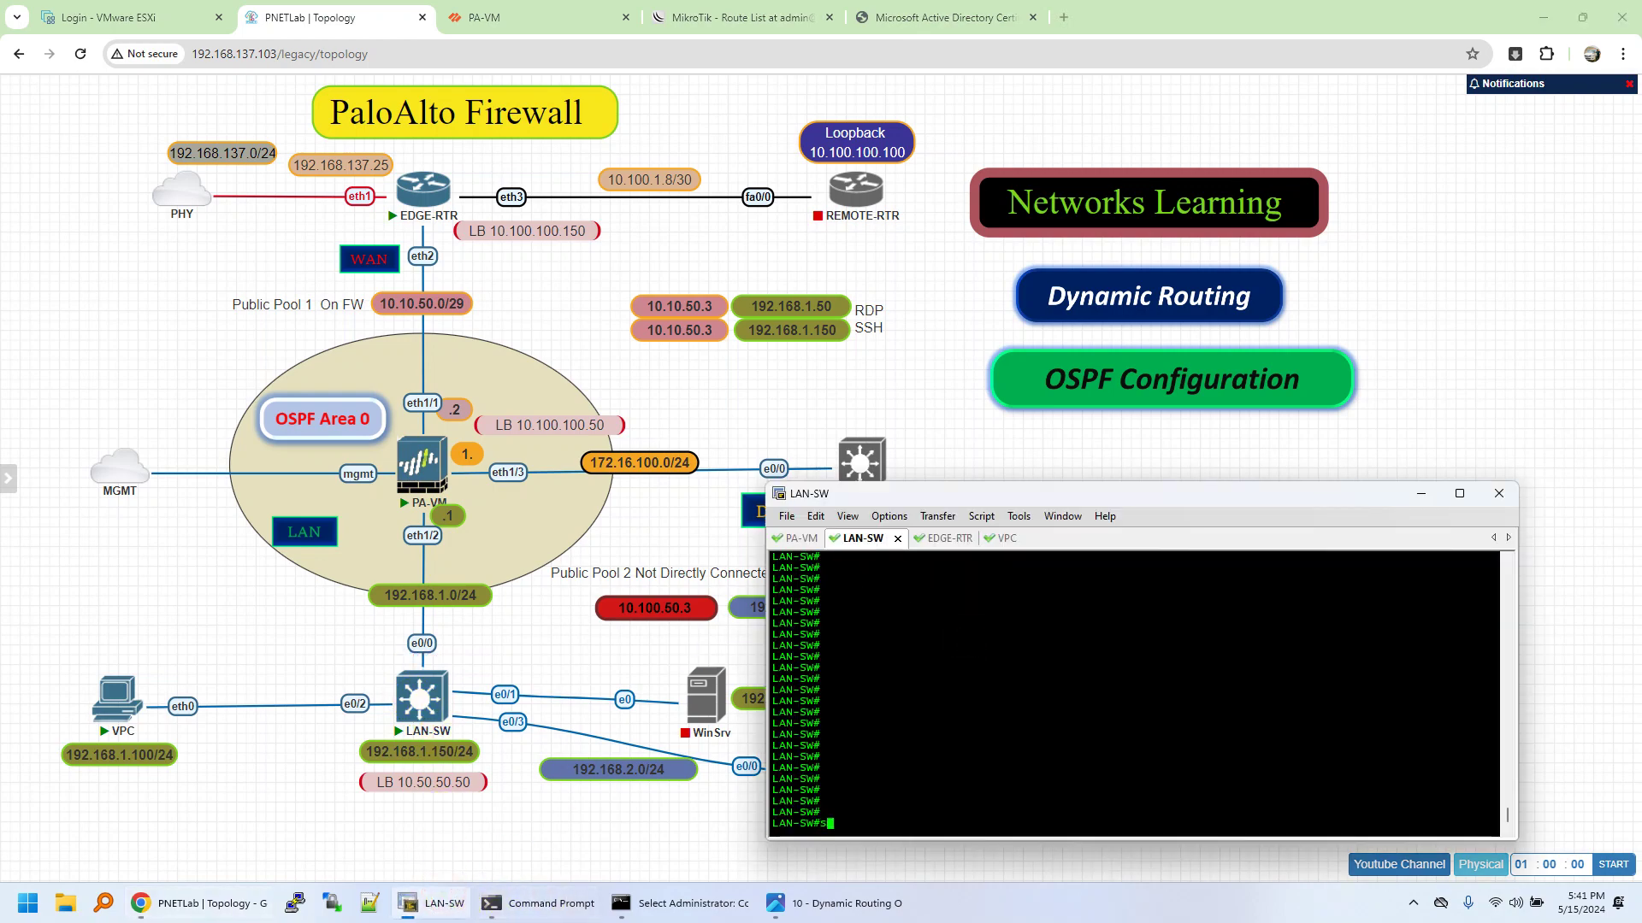
{"action": "type", "text": "h ip int brie"}
{"action": "key", "text": "Tab"}
{"action": "key", "text": "Return"}
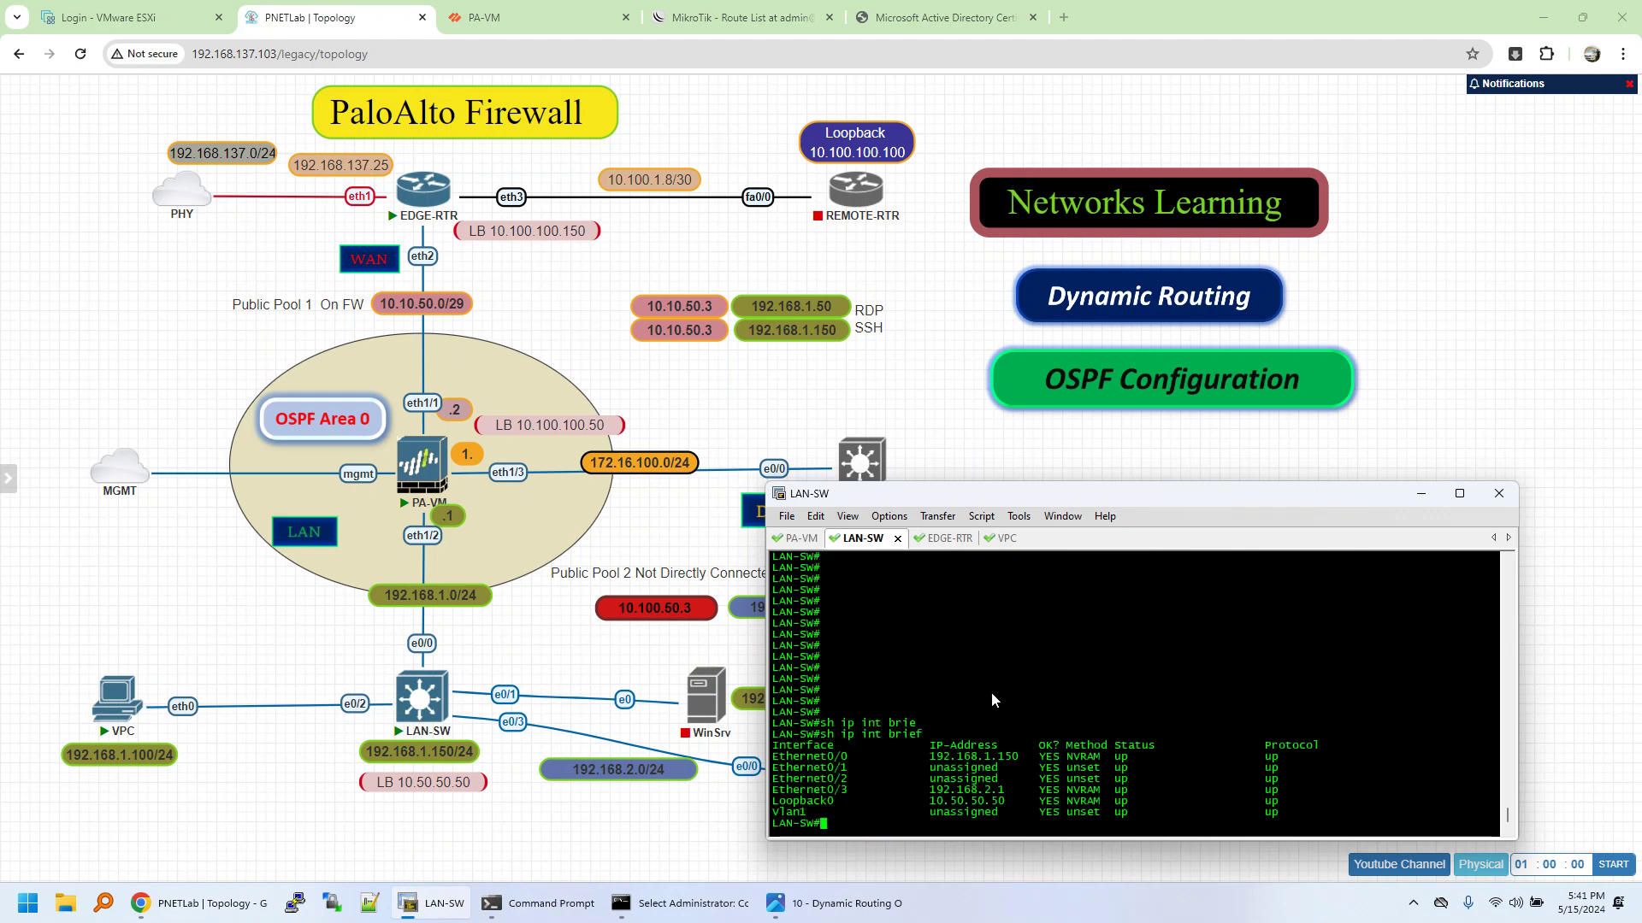
Compare the IP addresses of LAN-SW's Ethernet0/0, Ethernet0/3 and Loopback0 interfaces with the topology diagram.
{"action": "left_click_drag", "start_coordinate": [770, 756], "coordinate": [1023, 764]}
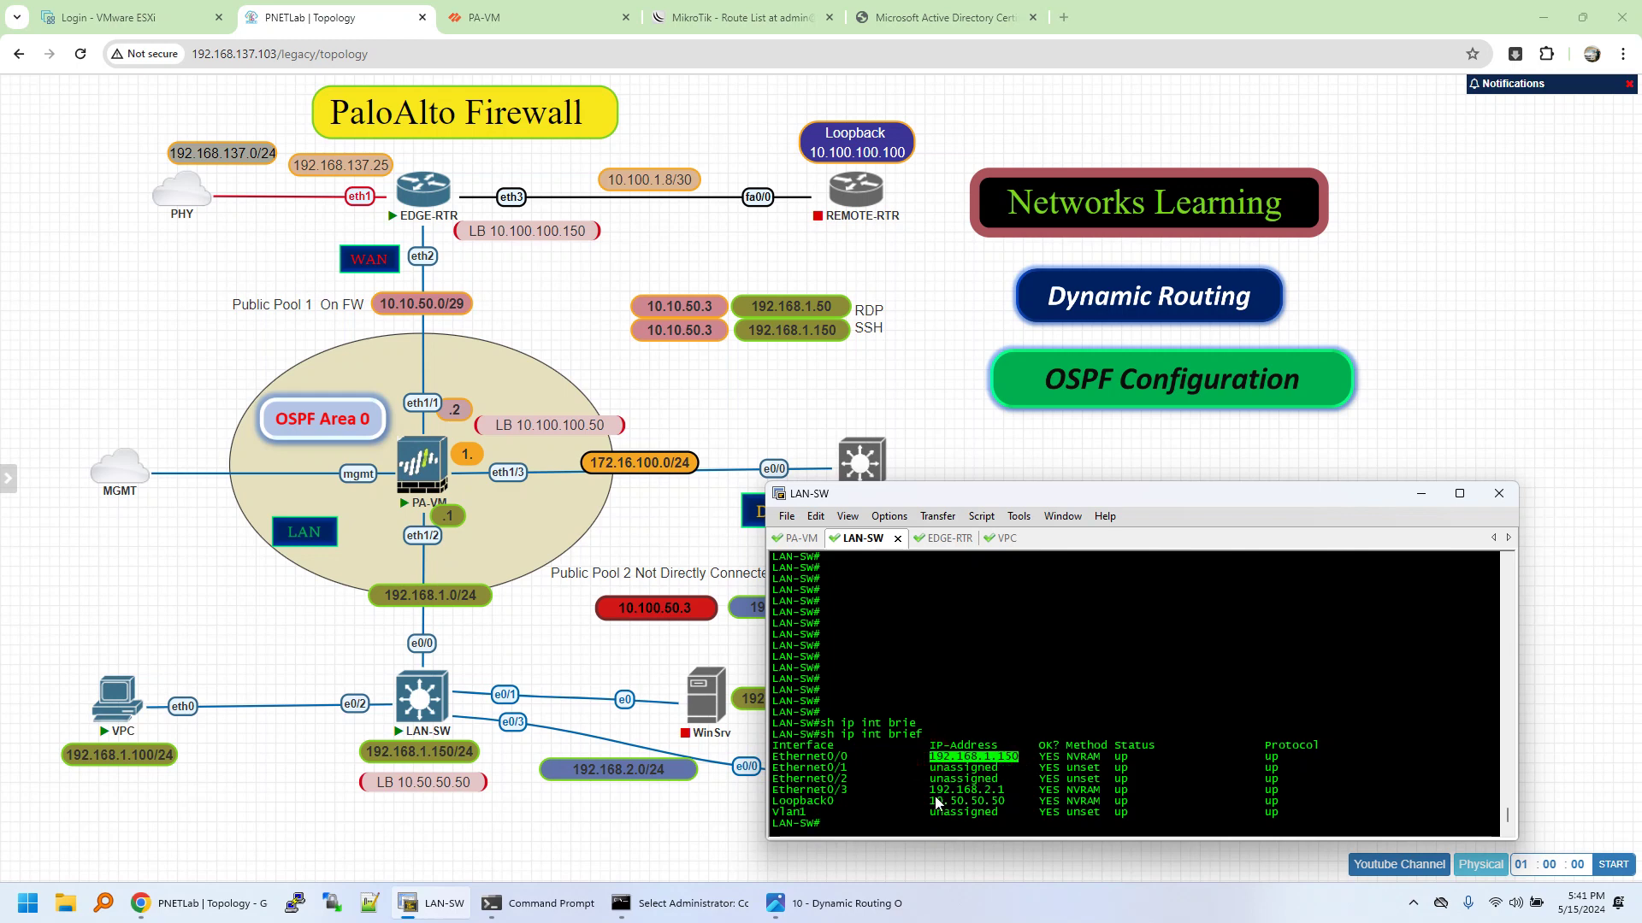
{"action": "left_click_drag", "start_coordinate": [929, 791], "coordinate": [1010, 796]}
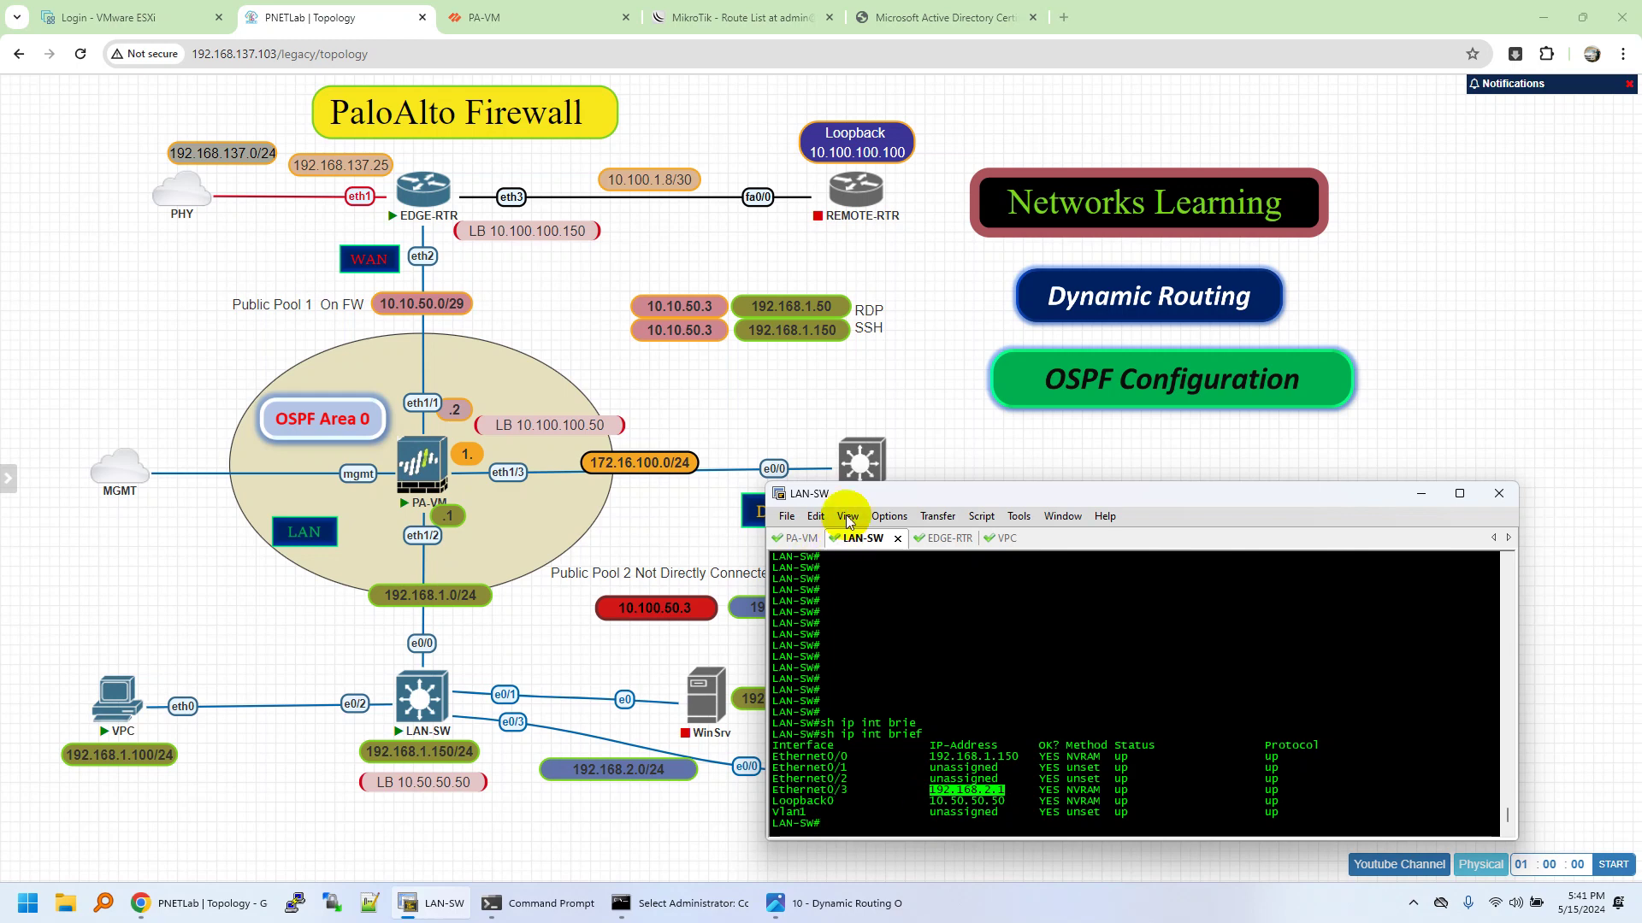
{"action": "left_click_drag", "start_coordinate": [855, 498], "coordinate": [981, 468]}
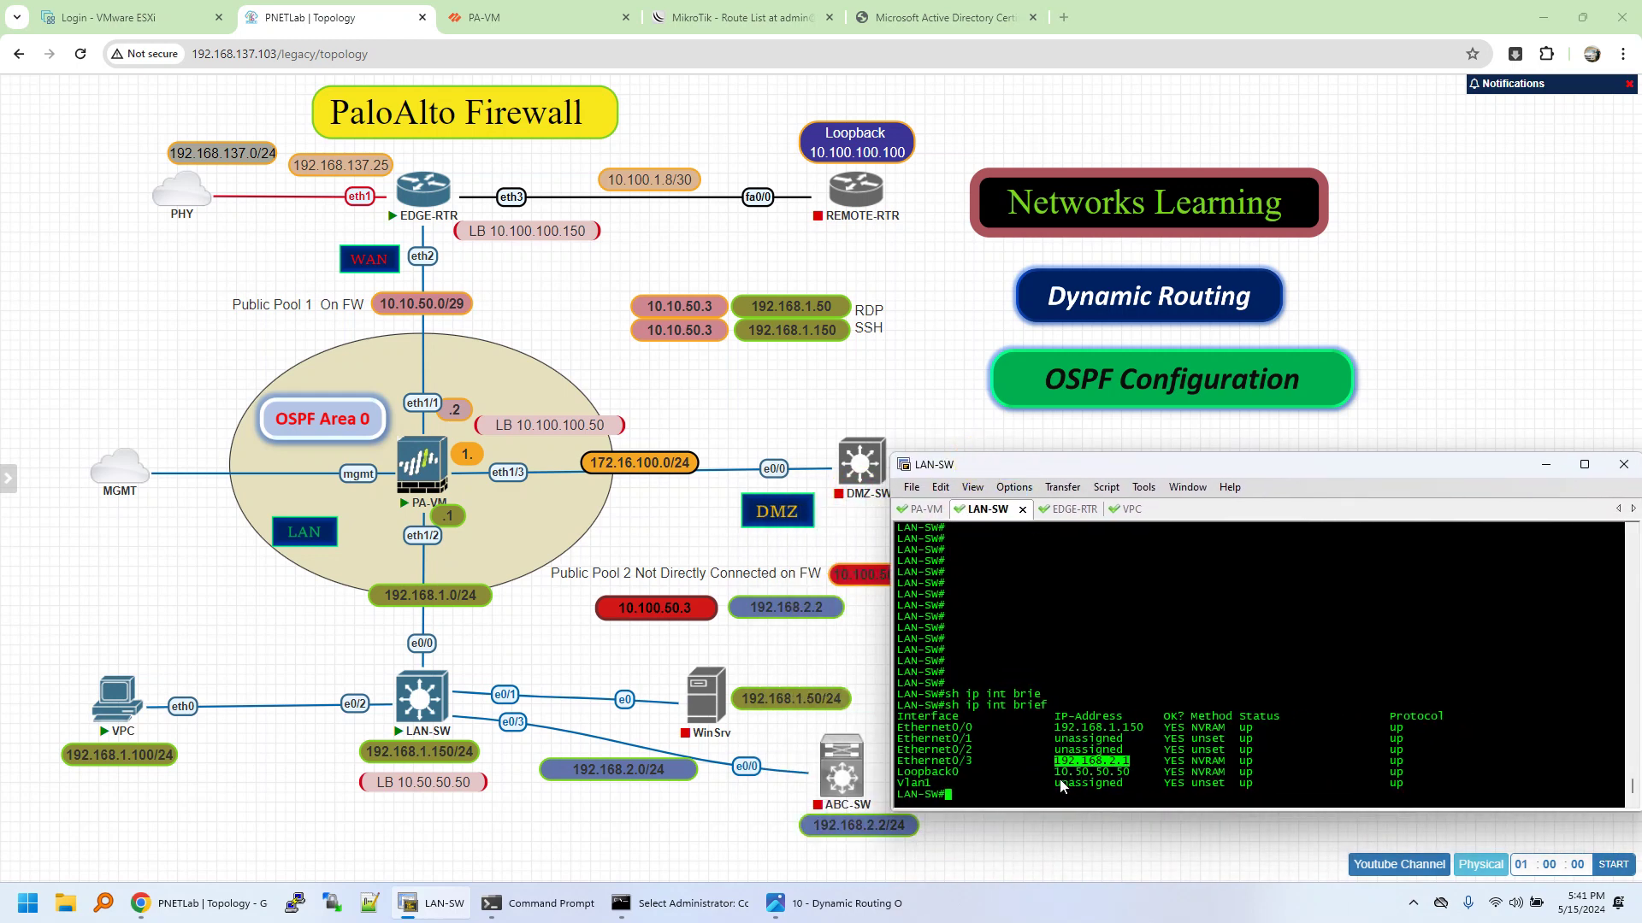
{"action": "left_click_drag", "start_coordinate": [1054, 772], "coordinate": [1133, 776]}
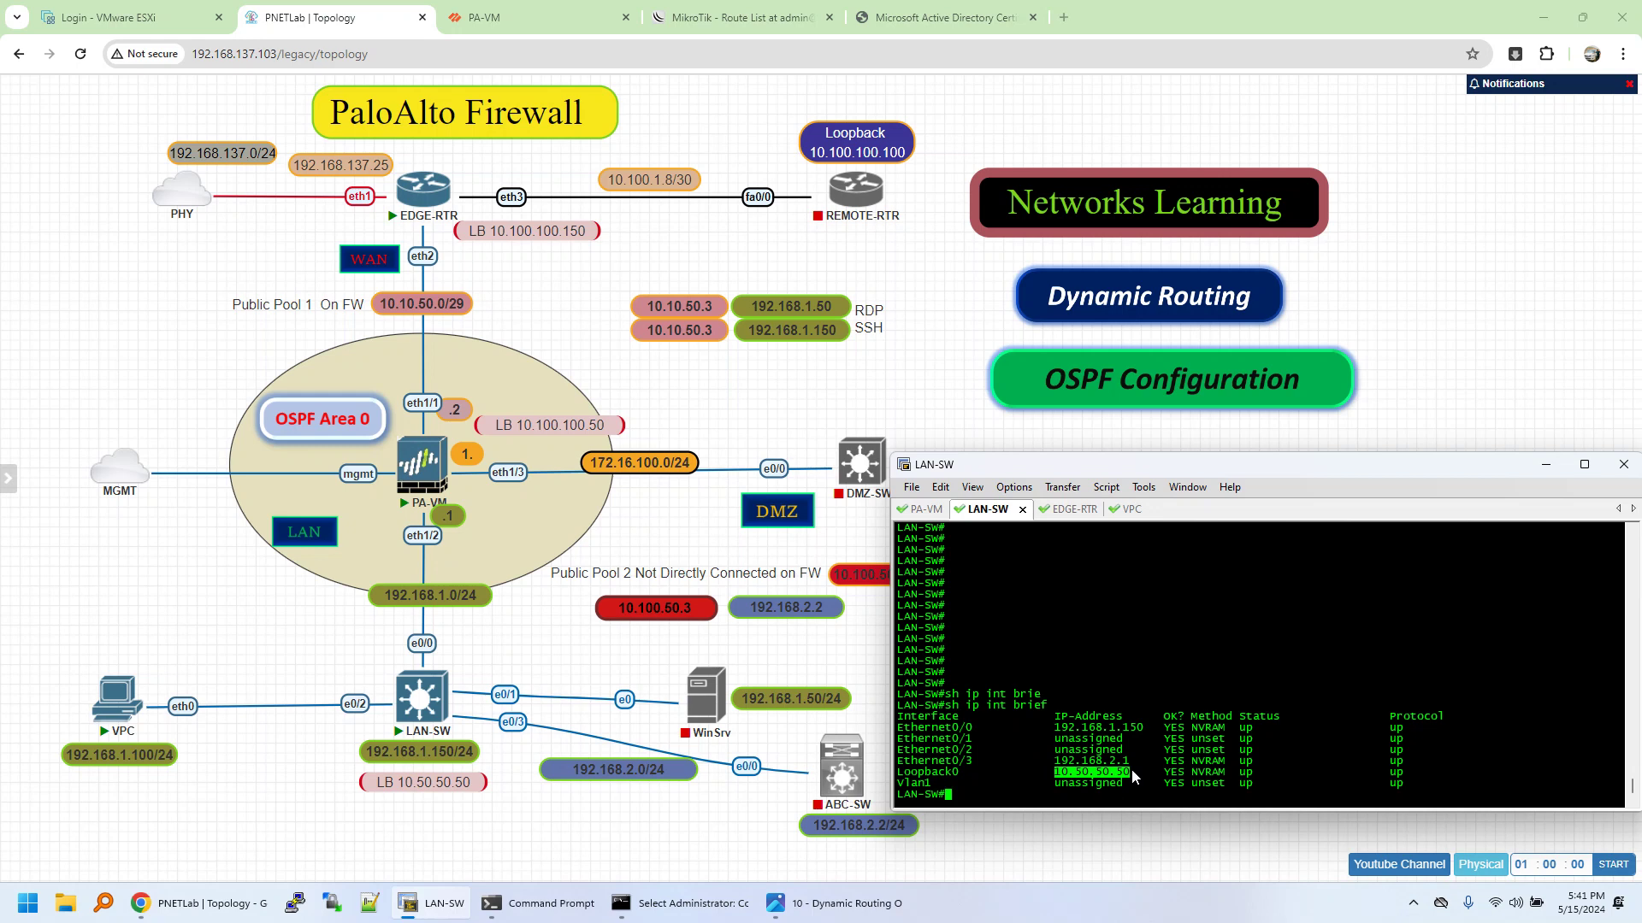
Enter global configuration mode on LAN-SW and start OSPF process 10 with router ospf 10.
{"action": "type", "text": "conf t"}
{"action": "key", "text": "Return"}
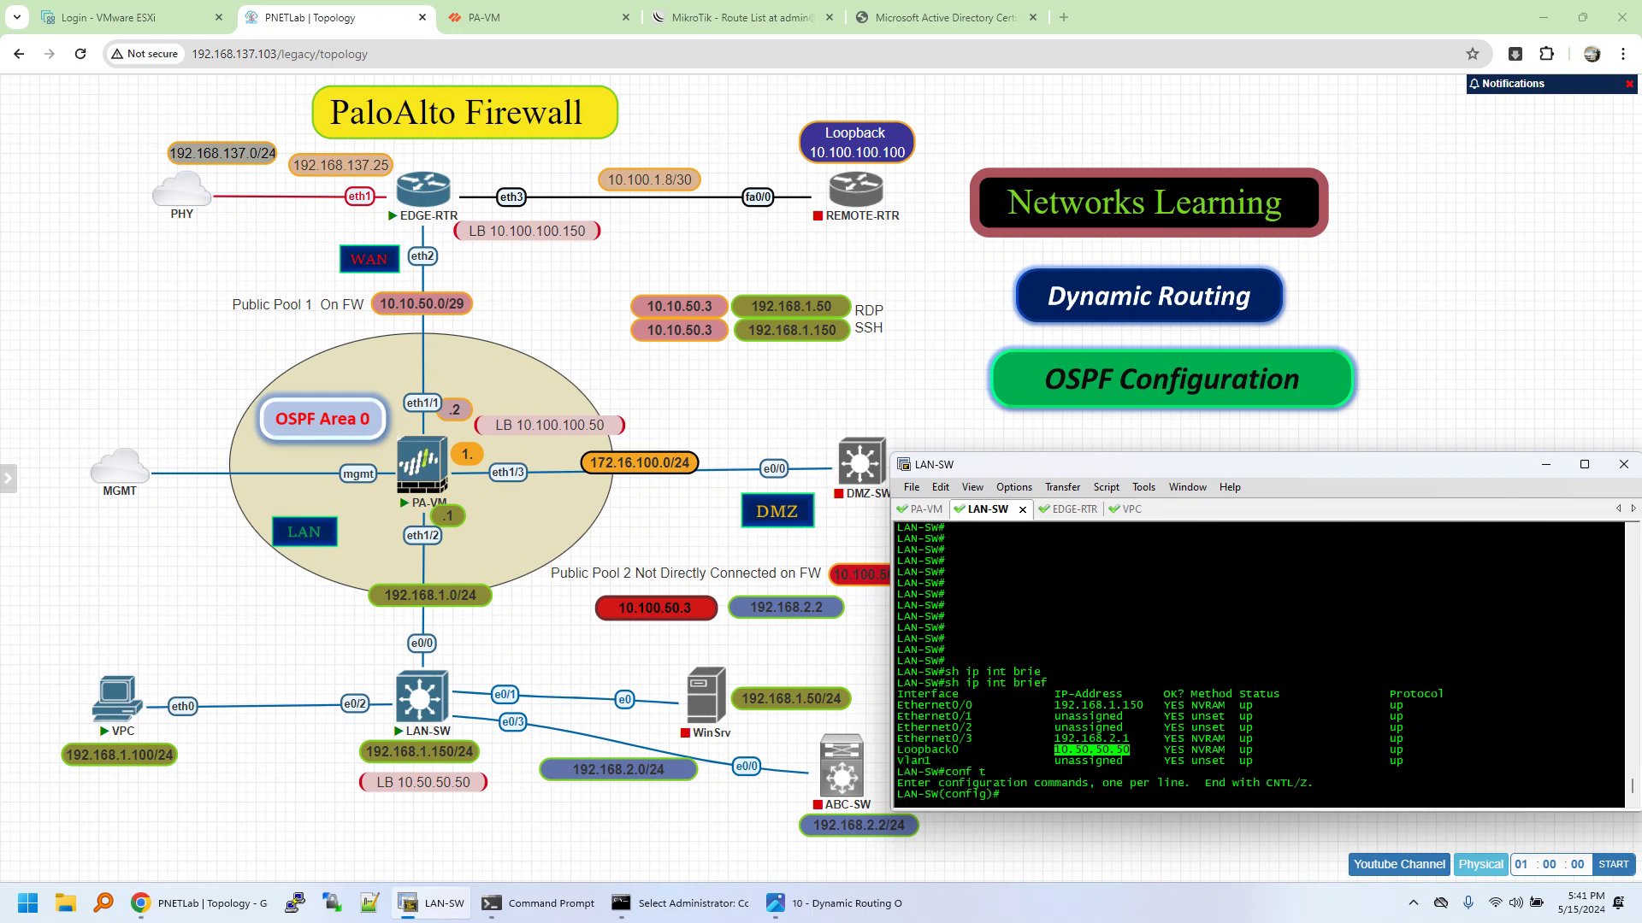
{"action": "type", "text": "router os"}
{"action": "key", "text": "Tab"}
{"action": "type", "text": "1"}
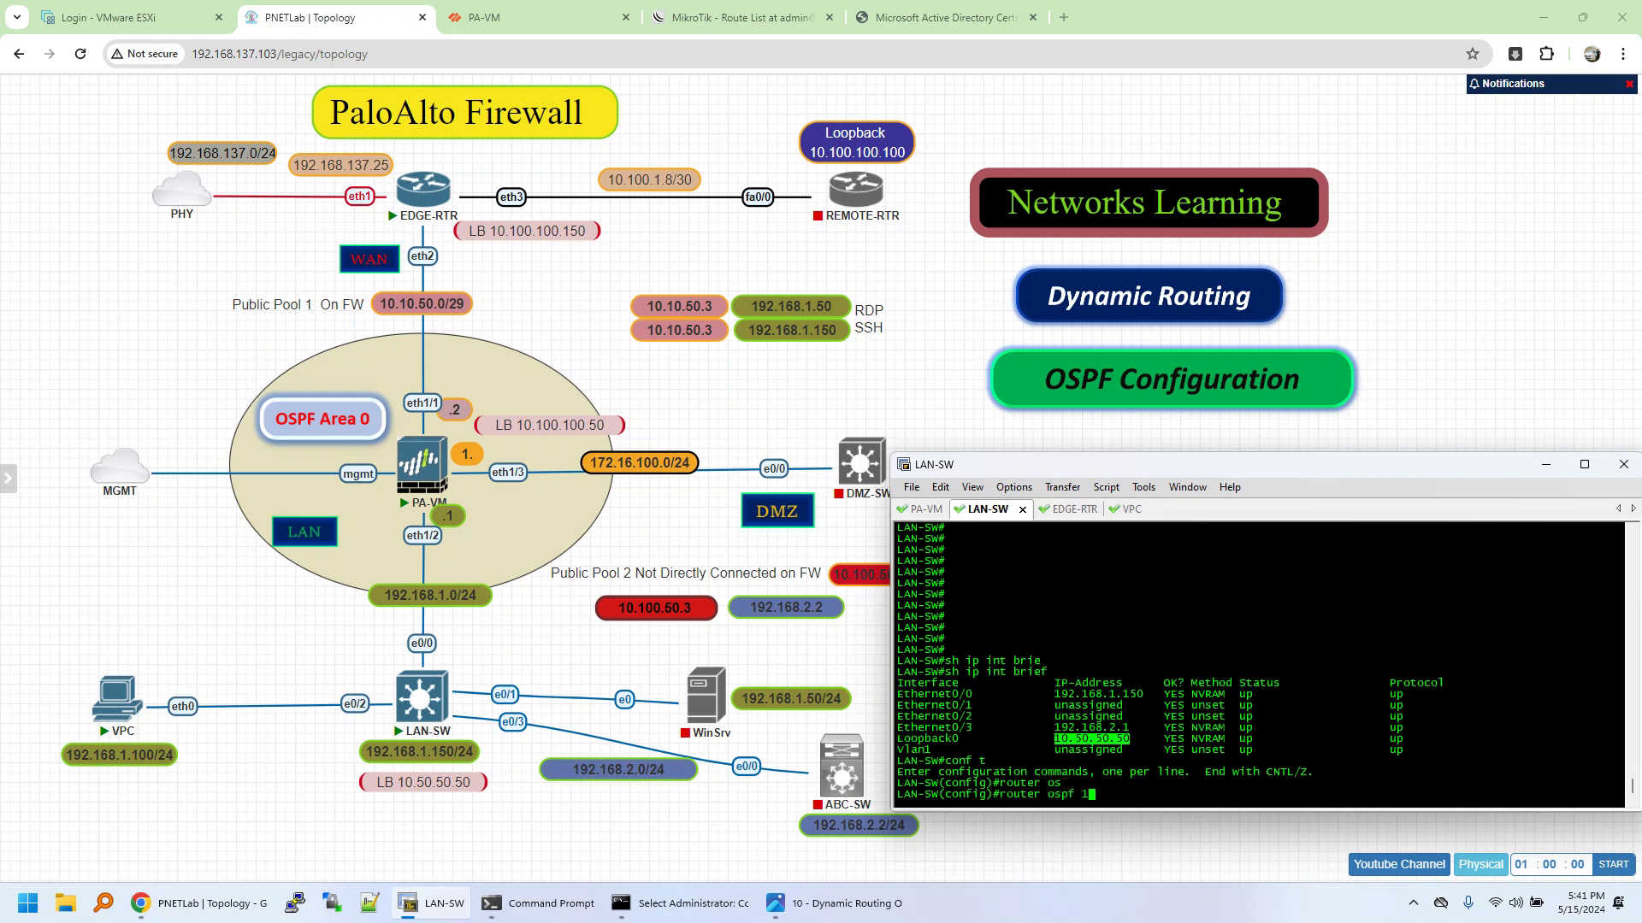
{"action": "type", "text": "0"}
{"action": "key", "text": "Return"}
Set the router ID of LAN-SW's OSPF process 10 to 10.50.50.50.
{"action": "type", "text": "router)#ro"}
{"action": "key", "text": "Tab"}
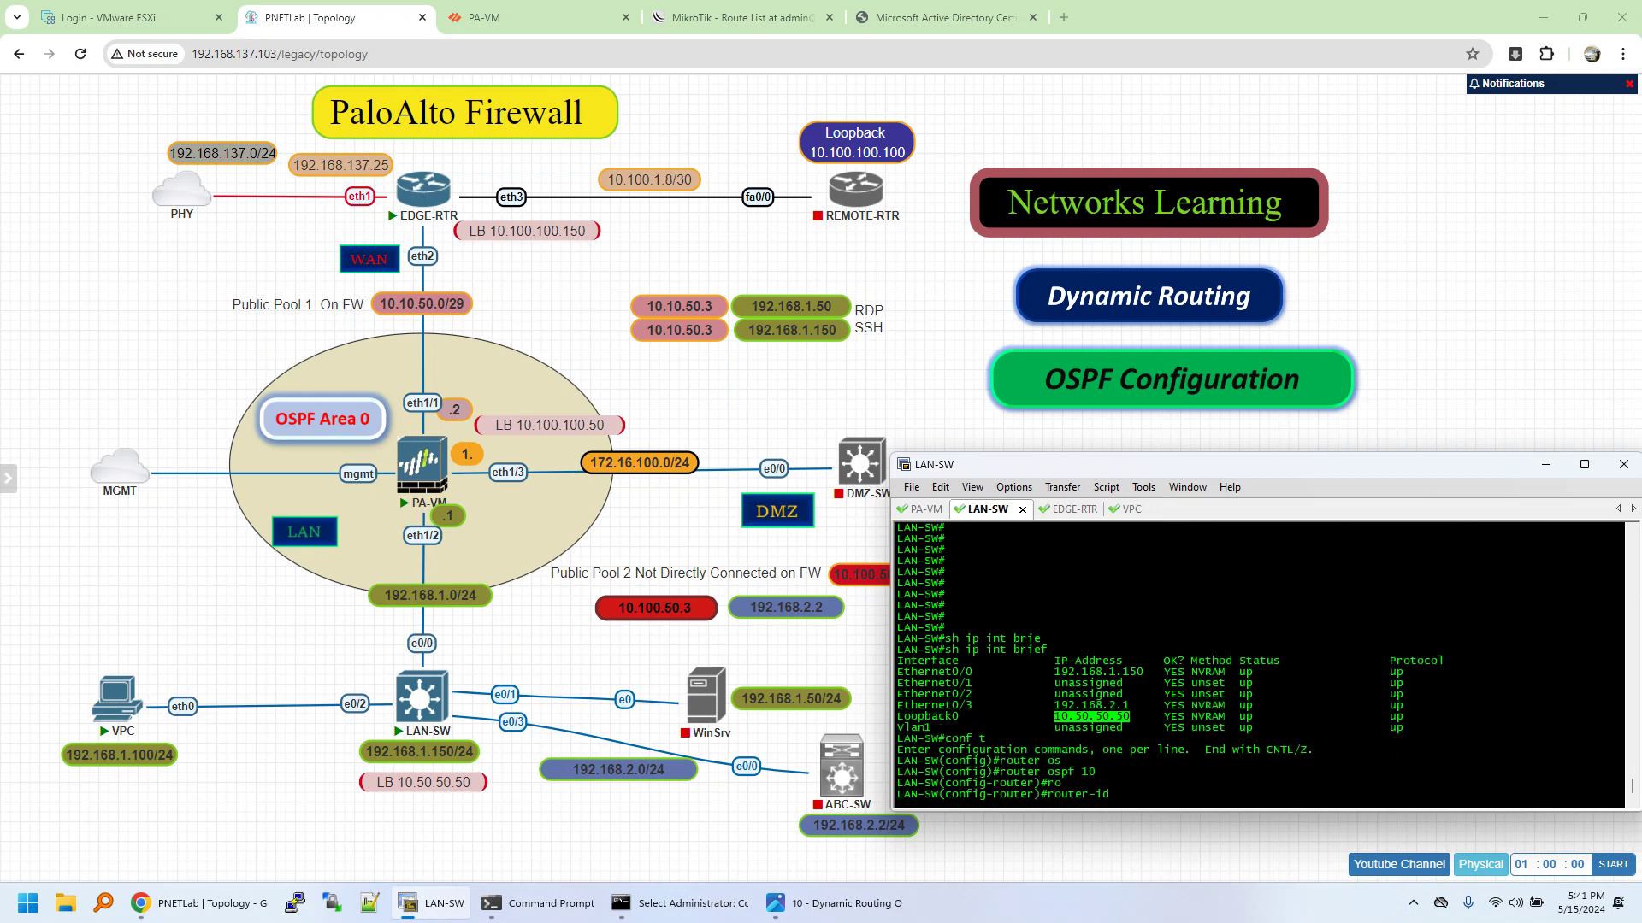
{"action": "type", "text": "10.50.50.50"}
{"action": "key", "text": "Return"}
Begin a network statement in OSPF process 10 on LAN-SW.
{"action": "type", "text": "net"}
{"action": "key", "text": "Tab"}
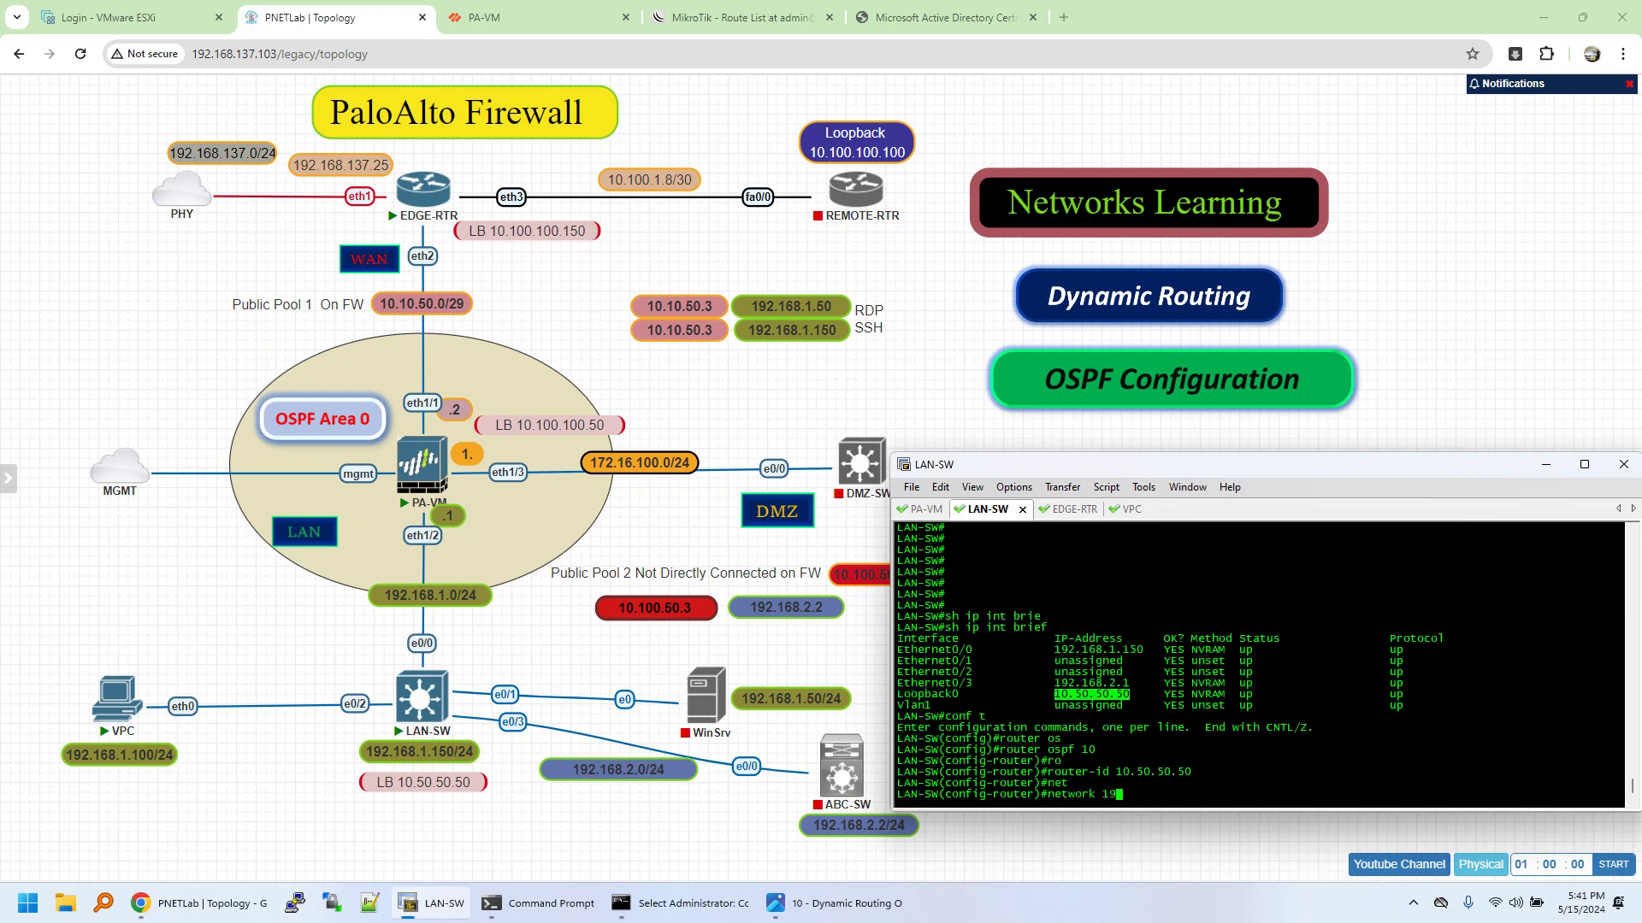